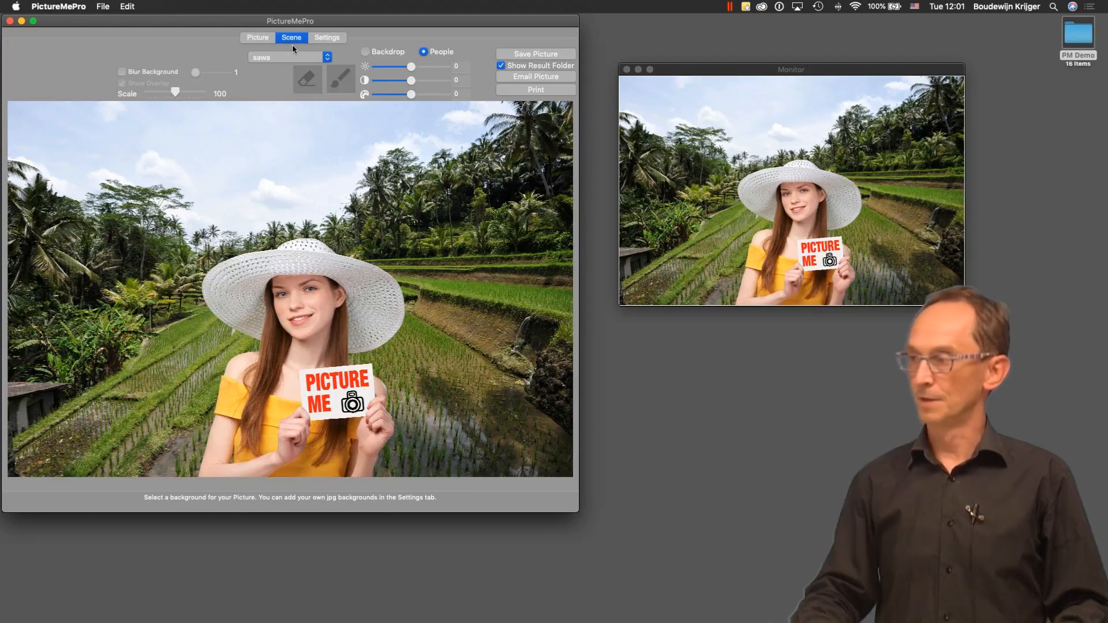
# Close the Monitor window and enlarge the main window to fill more of the screen.
pyautogui.click(696, 73)
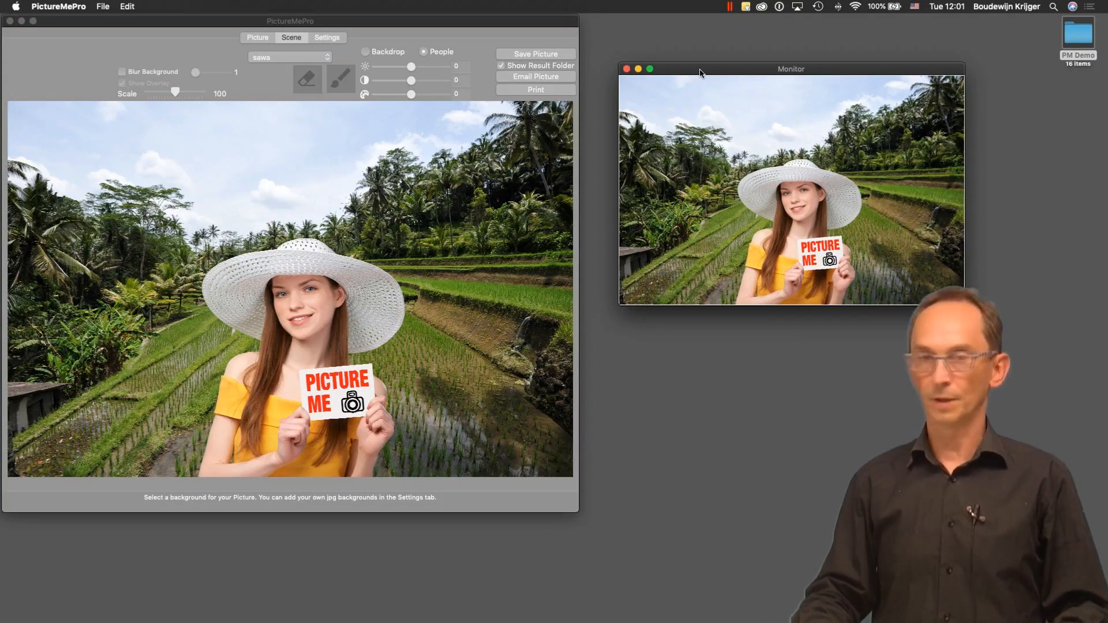
pyautogui.moveTo(701, 73); pyautogui.dragTo(676, 158)
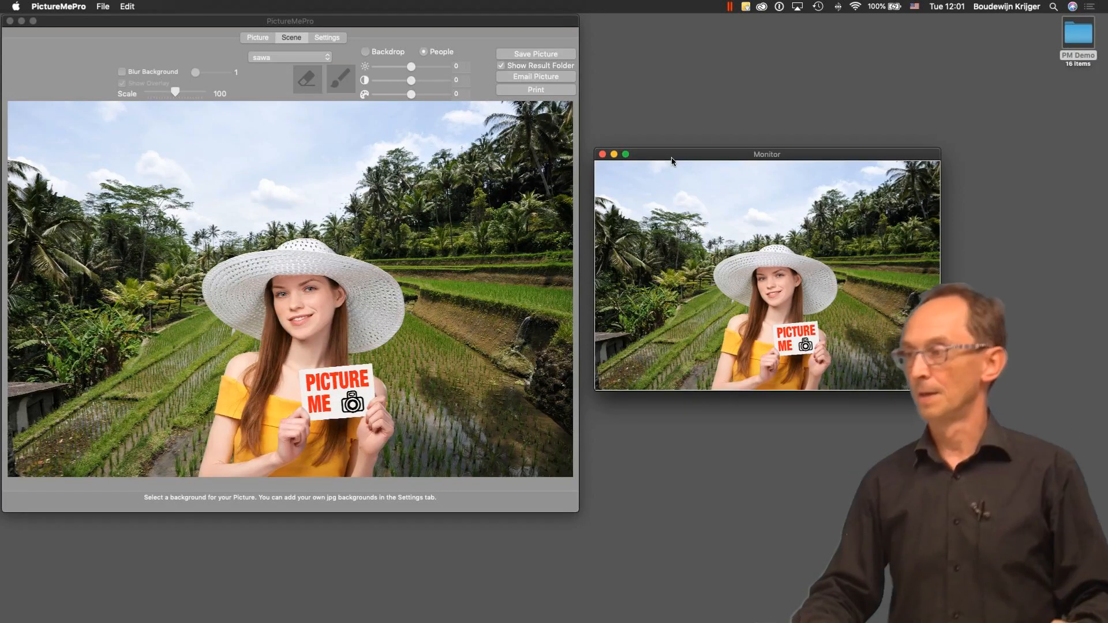
pyautogui.click(602, 154)
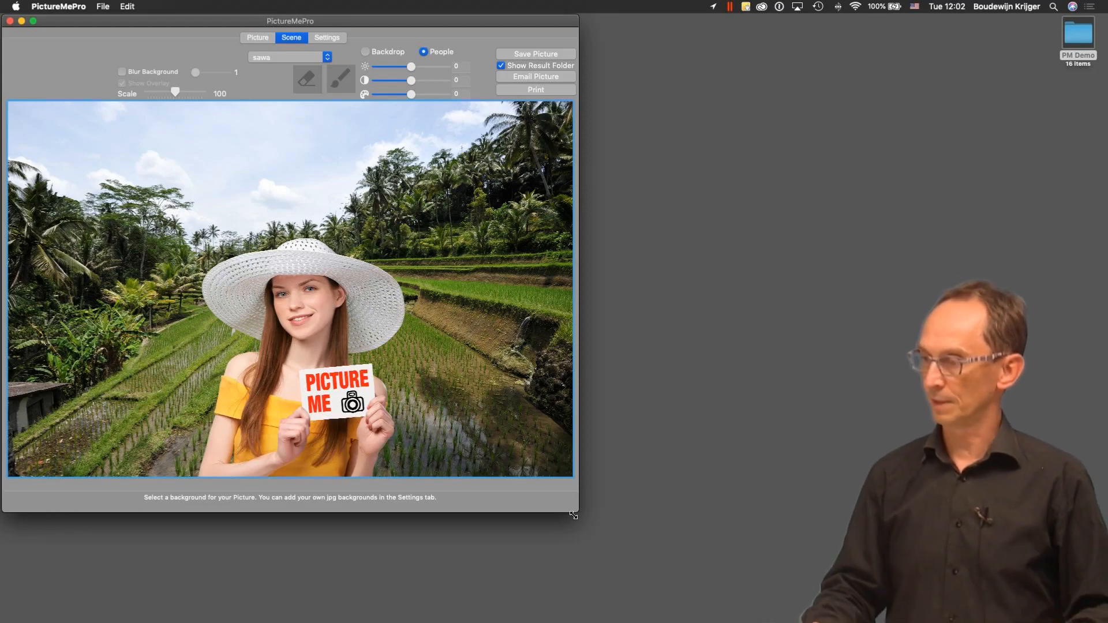
pyautogui.moveTo(582, 515); pyautogui.dragTo(704, 622)
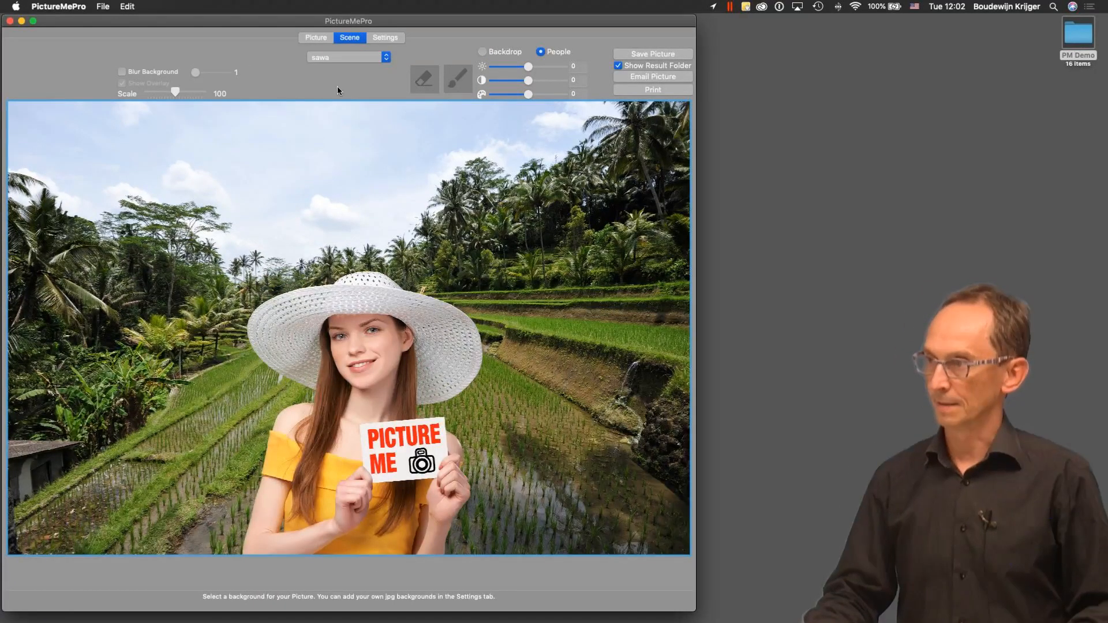
# Load the spectrum-marshm...1001.jpg picture and mask its white background with Mask Strength 16 and Hue Tolerance 58.
pyautogui.click(317, 38)
pyautogui.click(36, 87)
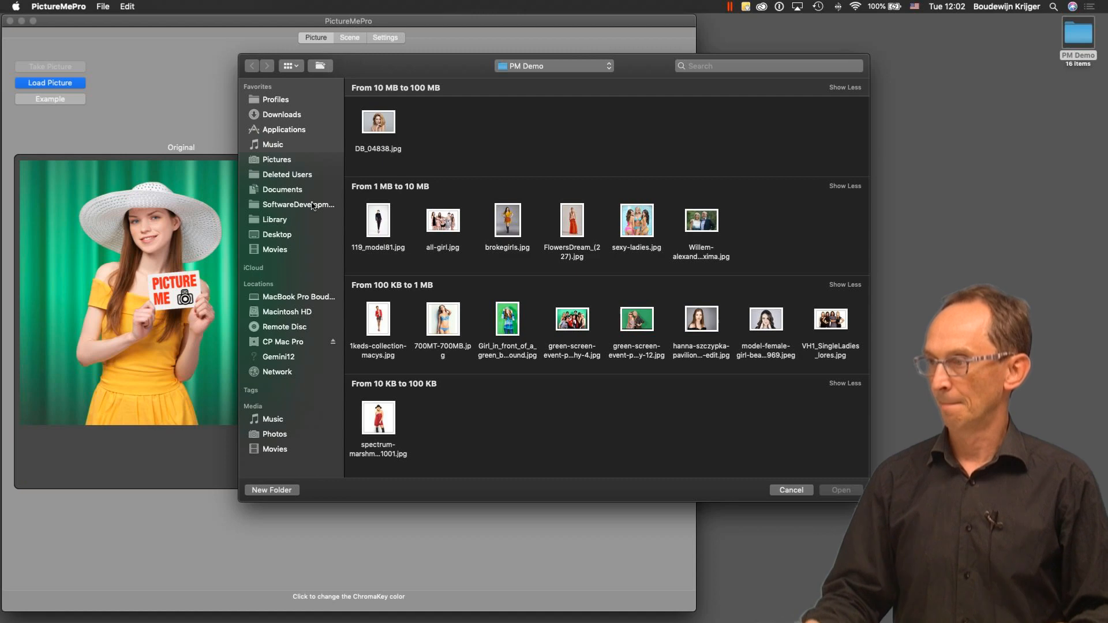
pyautogui.doubleClick(382, 419)
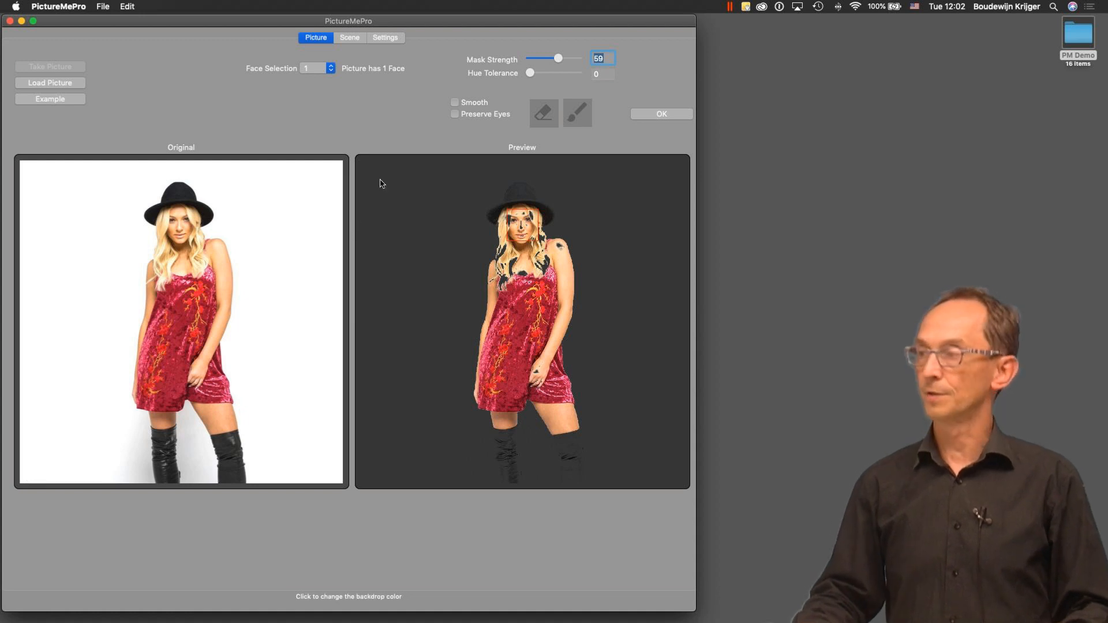
pyautogui.moveTo(556, 59)
pyautogui.mouseDown()
pyautogui.moveTo(534, 58)
pyautogui.moveTo(572, 77)
pyautogui.moveTo(558, 78)
pyautogui.mouseUp()
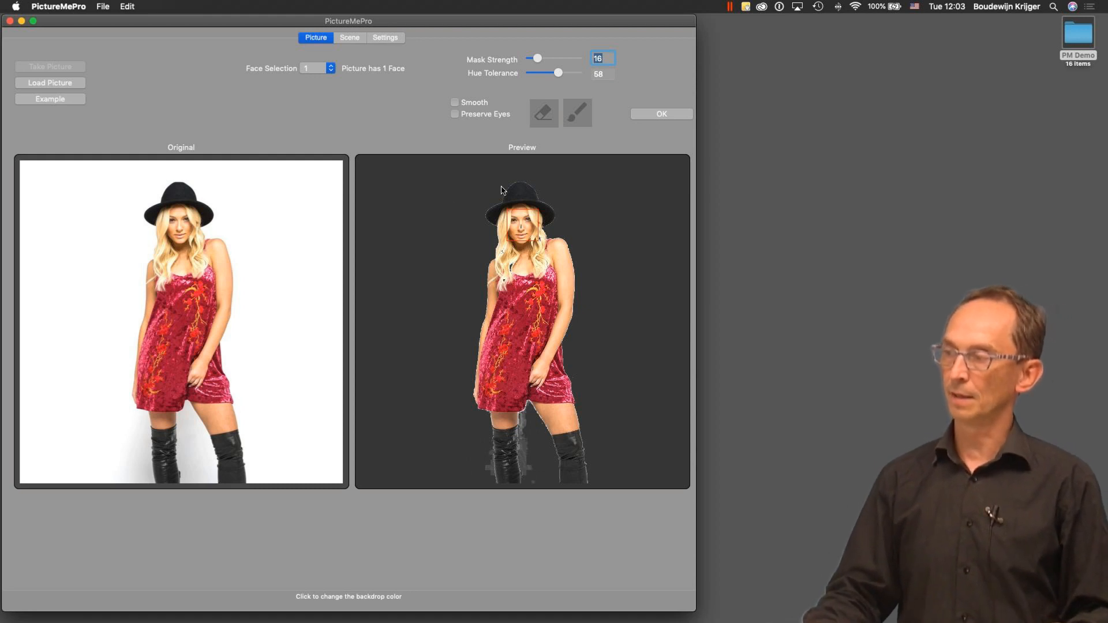
# Change the backdrop color of the mask preview to light cyan at full brightness.
pyautogui.click(597, 190)
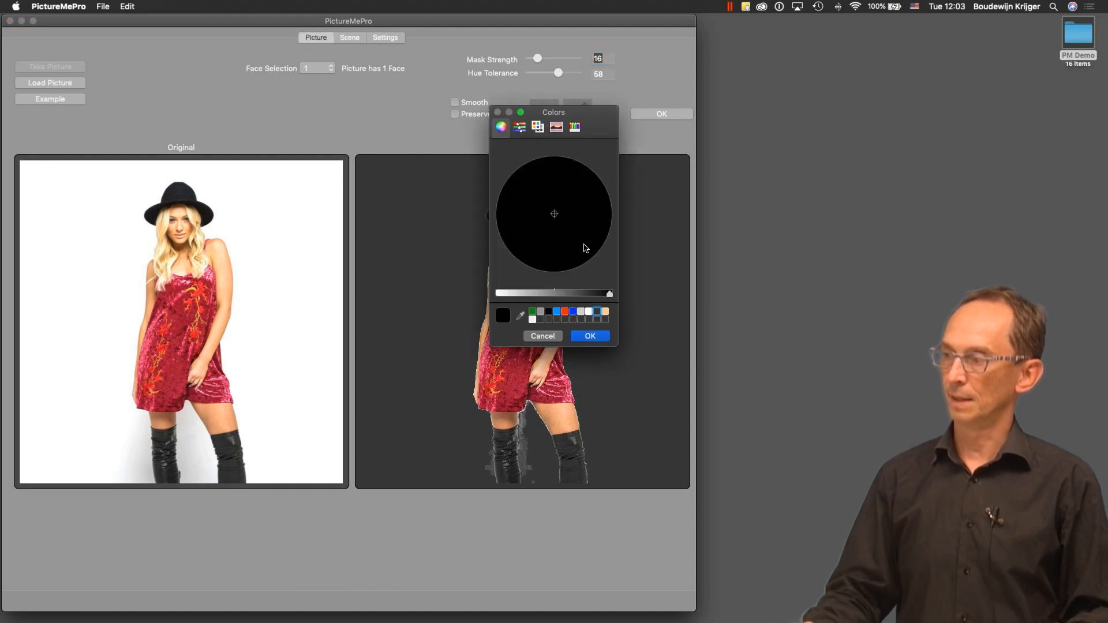
pyautogui.moveTo(609, 294); pyautogui.dragTo(497, 294)
pyautogui.click(524, 213)
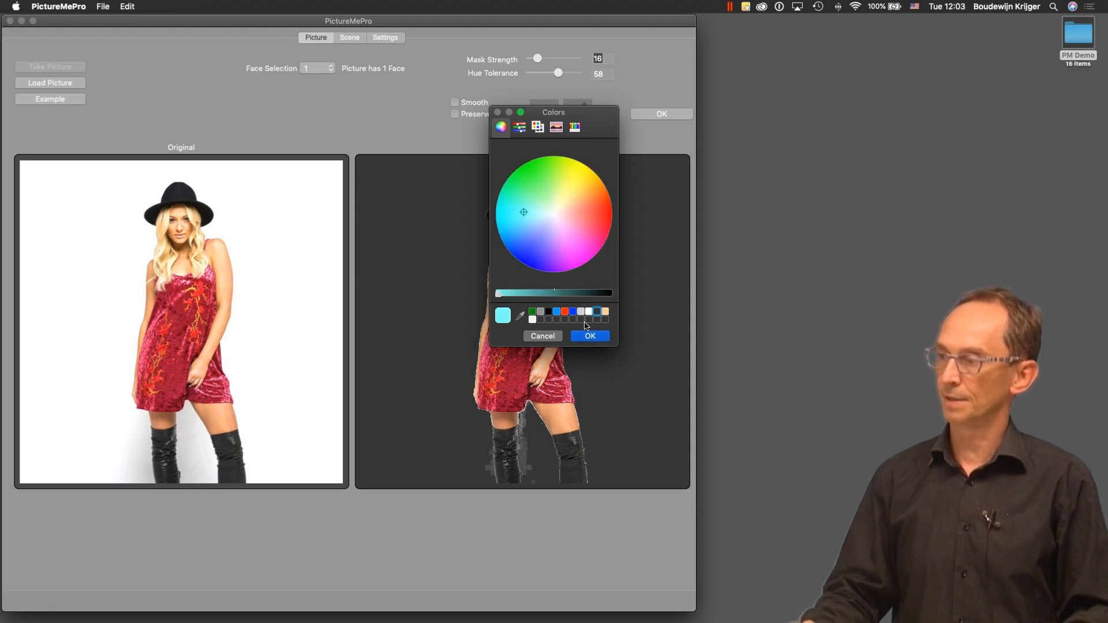
pyautogui.click(590, 336)
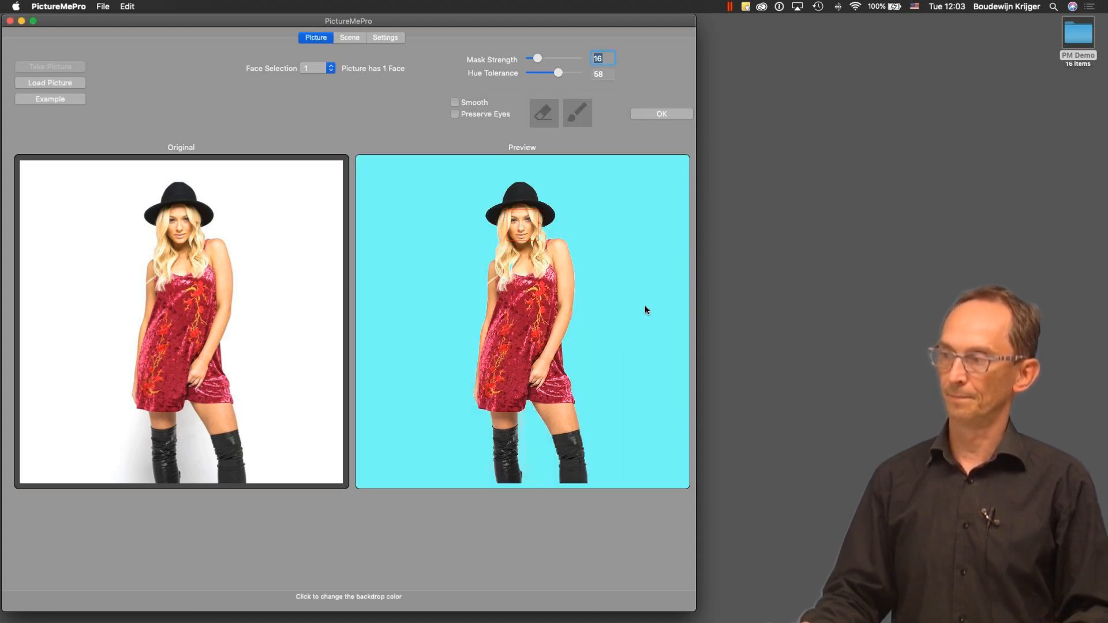
# Change the backdrop color of the mask preview to a medium grey.
pyautogui.click(589, 199)
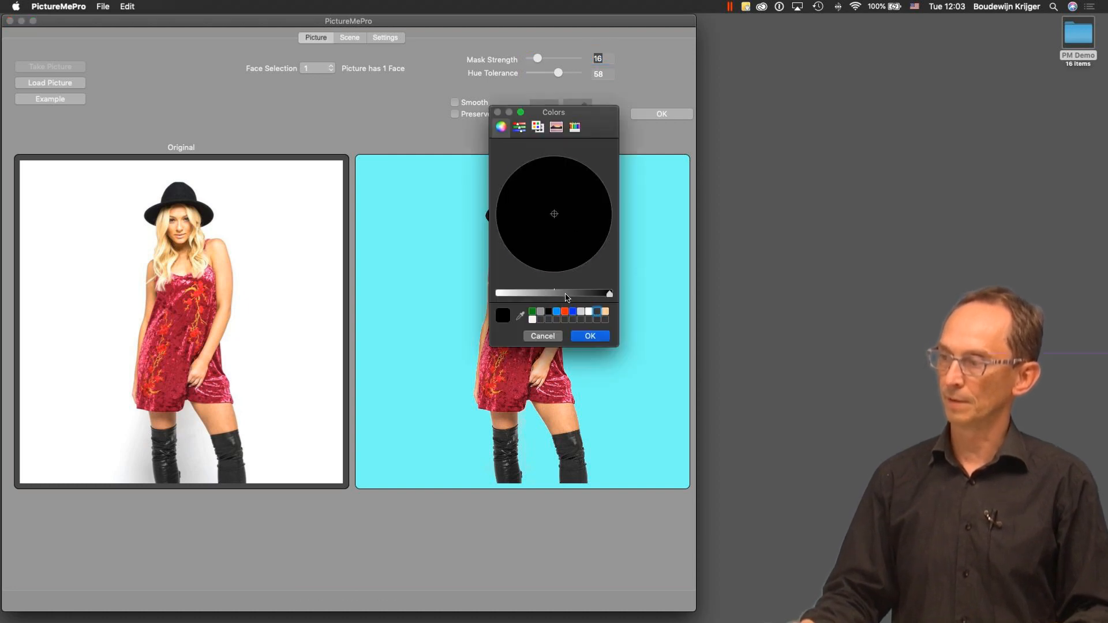
pyautogui.click(567, 294)
pyautogui.click(590, 336)
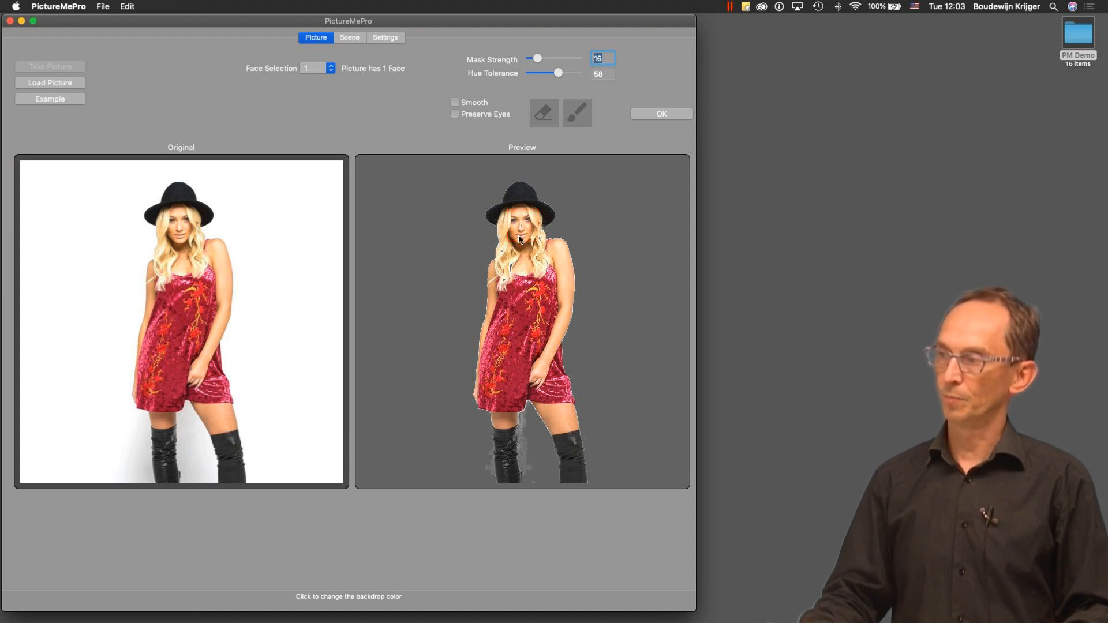
# Brush the missing face details back into the cutout, and position the woman higher in the rice terrace scene.
pyautogui.click(576, 113)
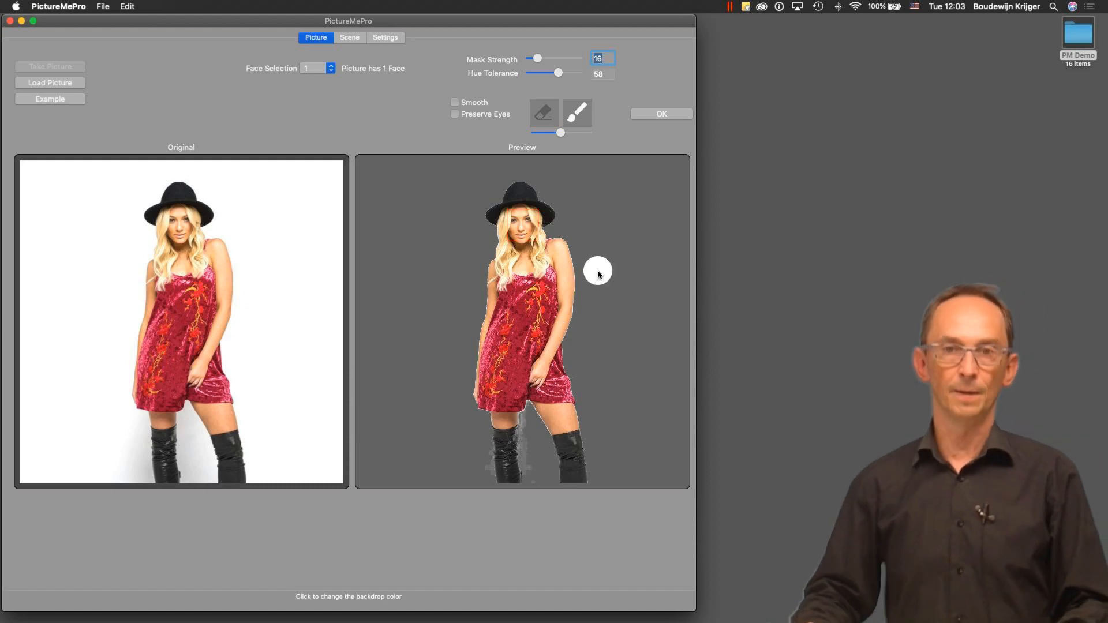
pyautogui.click(660, 115)
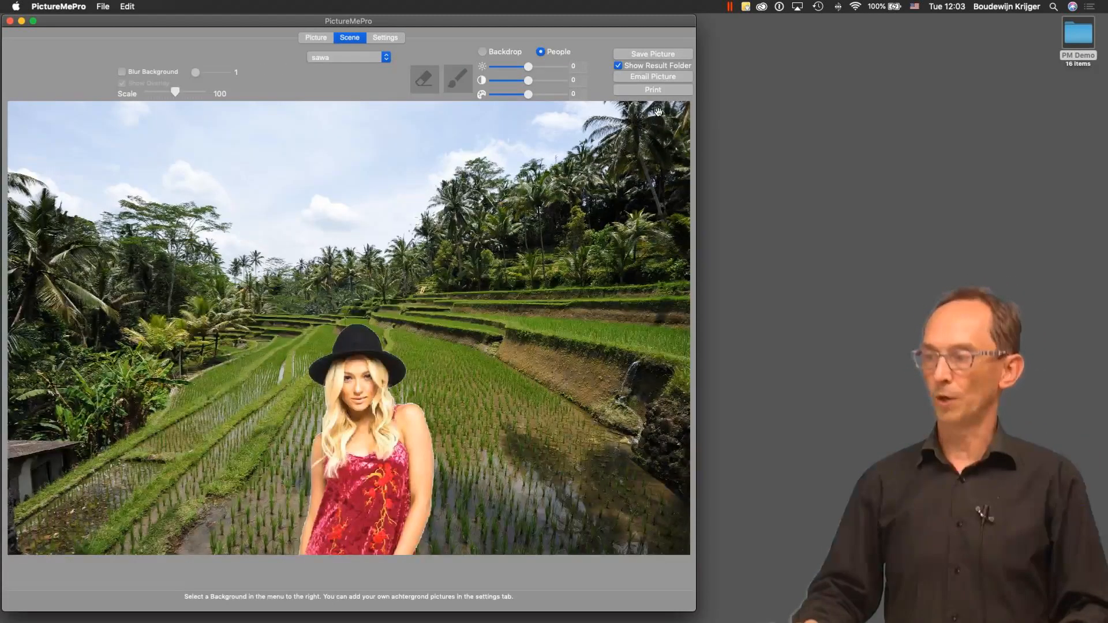
pyautogui.moveTo(357, 434); pyautogui.dragTo(369, 372)
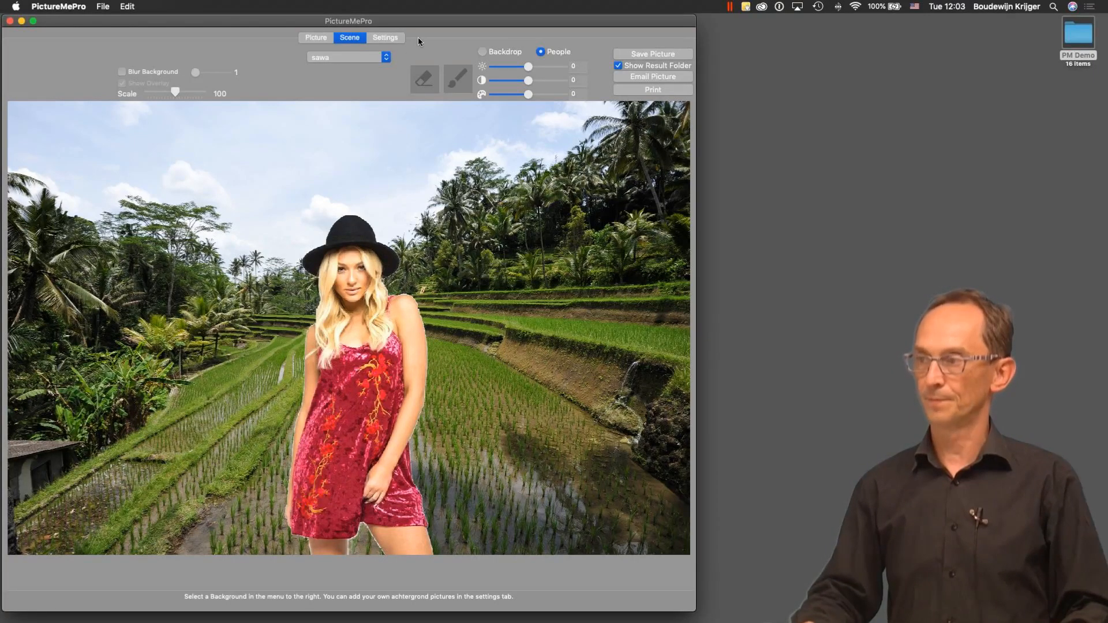
# Load the portrait DB_04838.jpg as the new picture, with Preserve Eyes turned on.
pyautogui.click(316, 38)
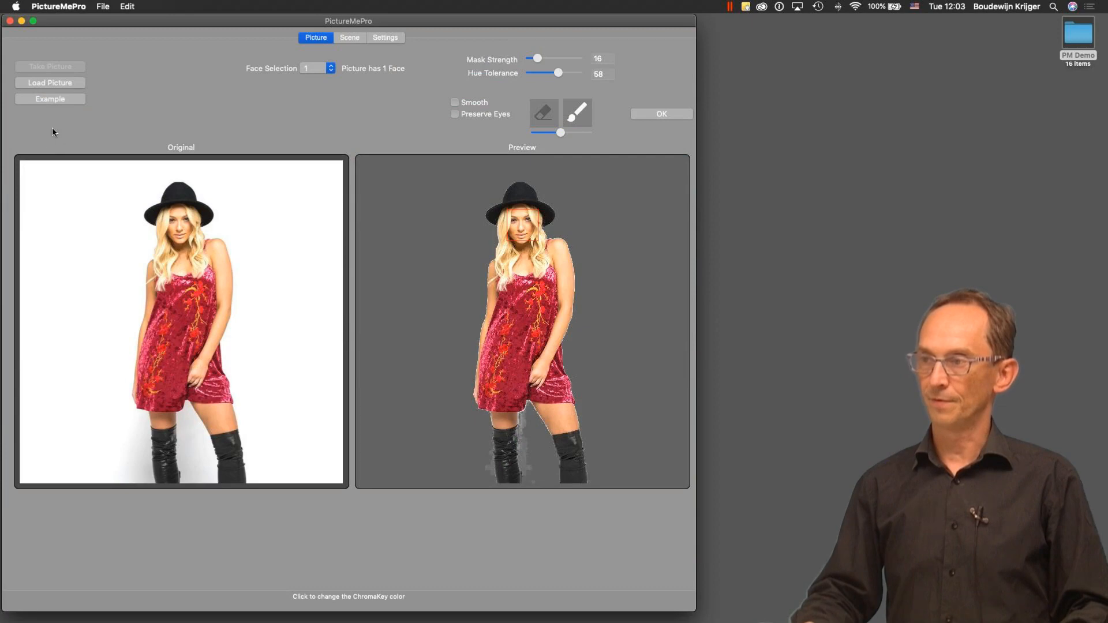
pyautogui.click(60, 84)
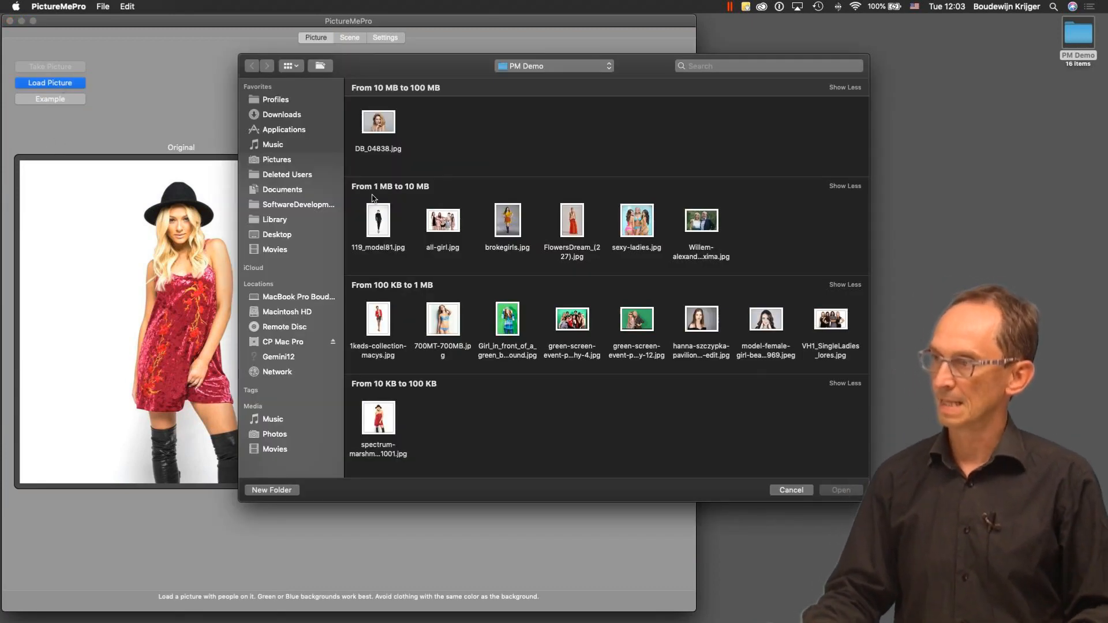
pyautogui.click(376, 124)
pyautogui.doubleClick(375, 127)
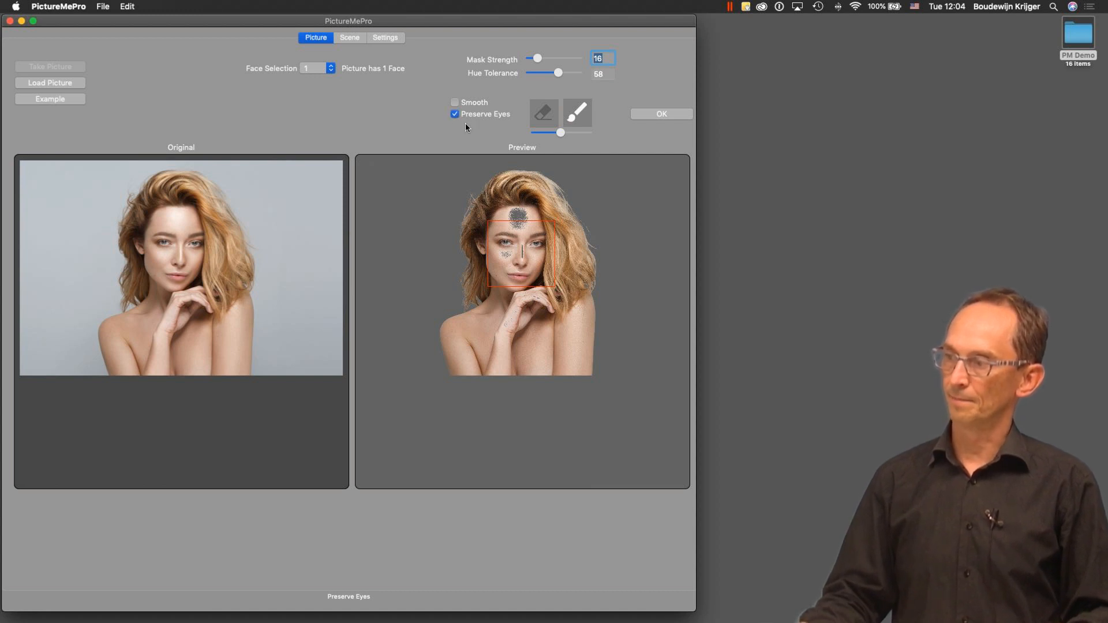
# Brush the missing face and hand areas back into the portrait cutout, and scale it to 120 in the scene.
pyautogui.moveTo(518, 231)
pyautogui.mouseDown()
pyautogui.moveTo(519, 217)
pyautogui.moveTo(510, 263)
pyautogui.moveTo(537, 315)
pyautogui.mouseUp()
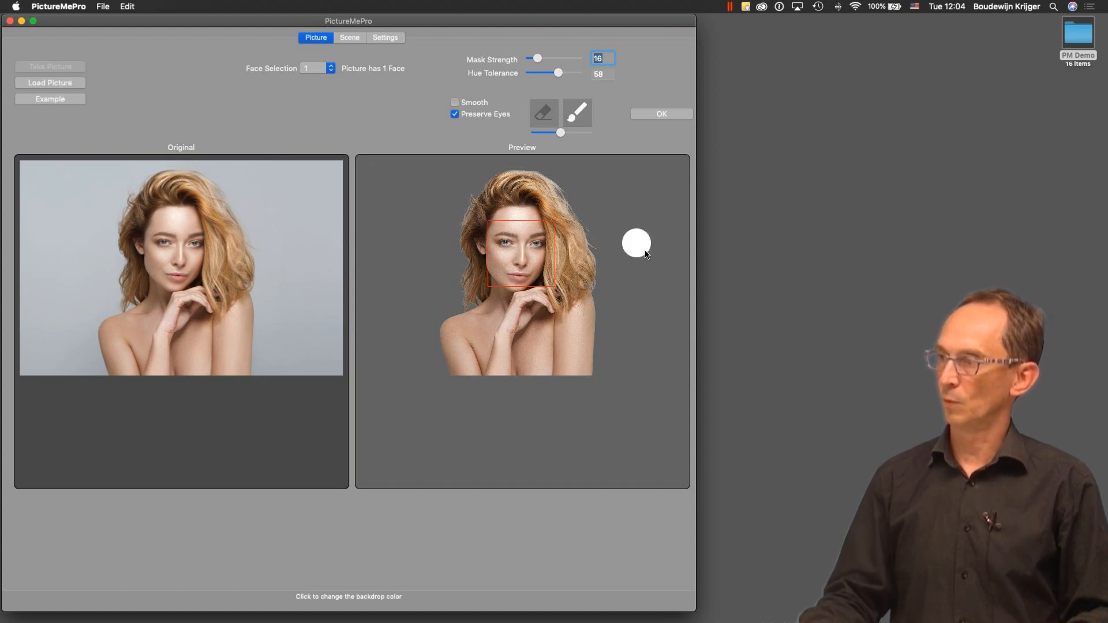
pyautogui.click(664, 117)
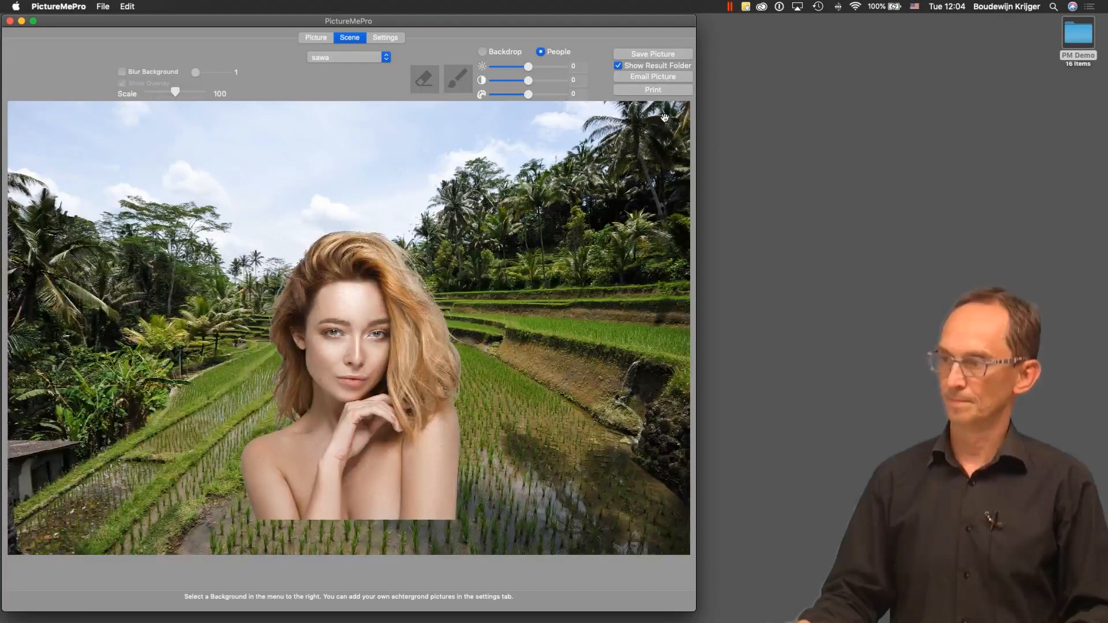
pyautogui.scroll(1, 309, 400)
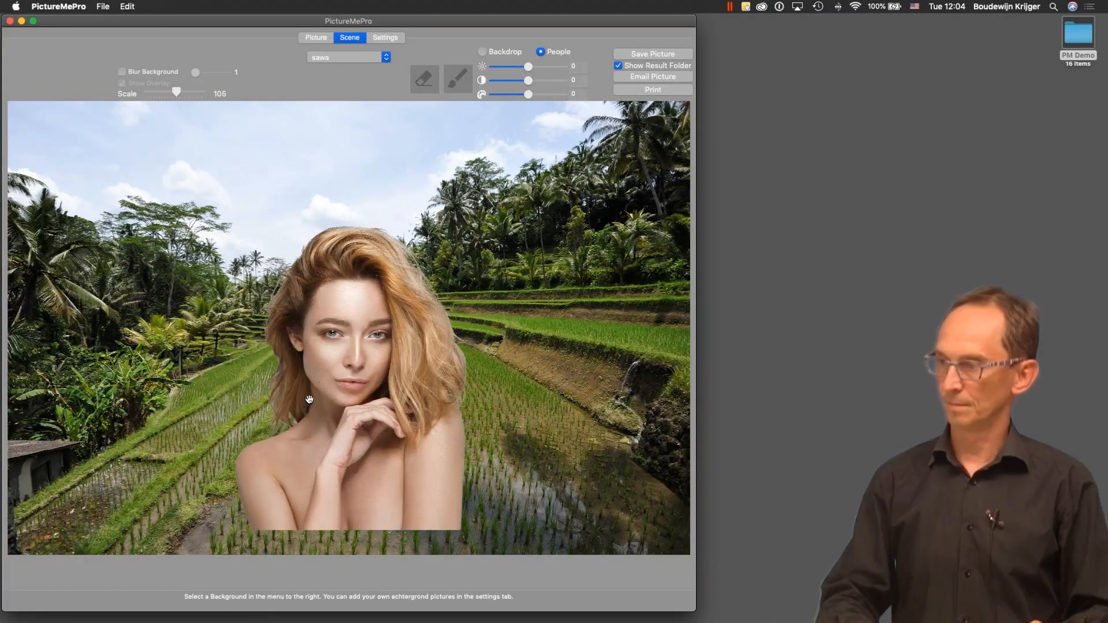
pyautogui.scroll(3, 309, 399)
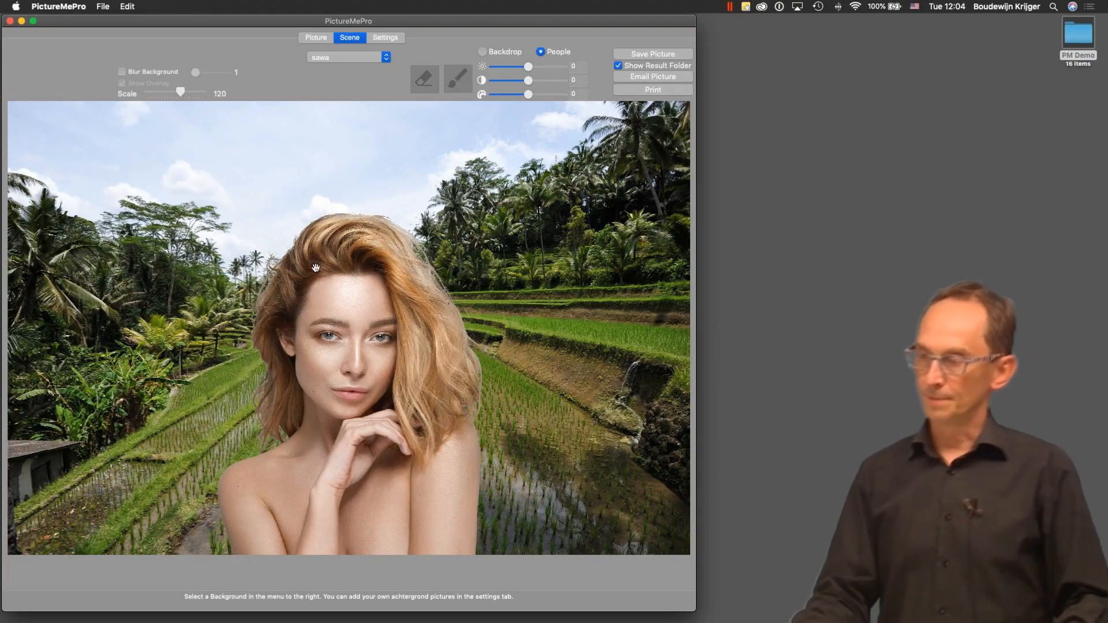
# Reveal the Backdrop Folder from the storage settings and show its files as a list in Finder.
pyautogui.click(385, 38)
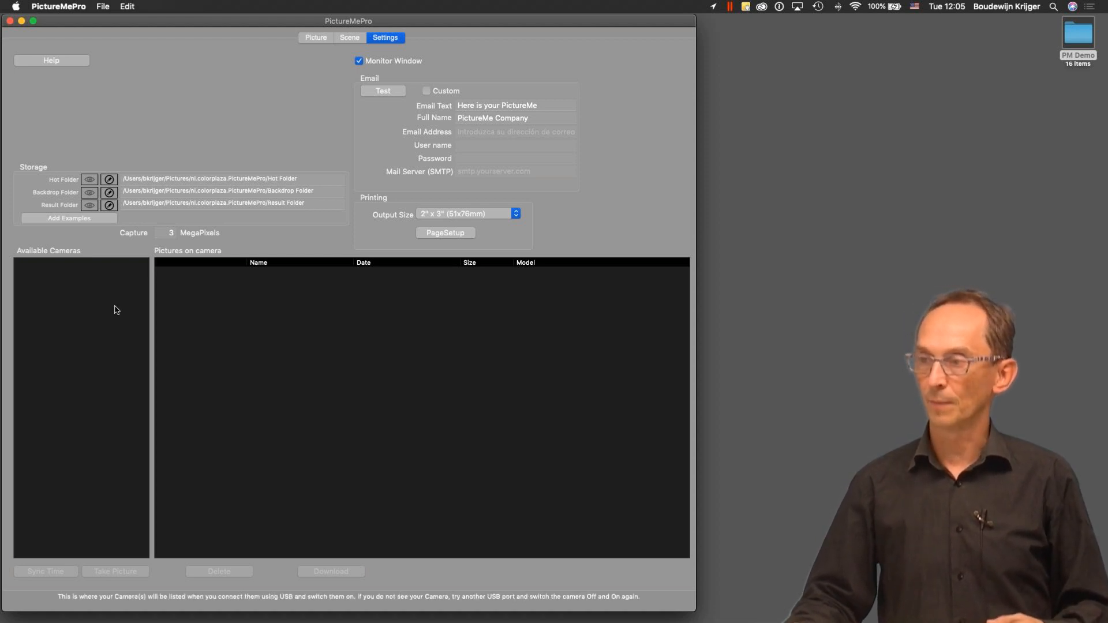
pyautogui.click(89, 194)
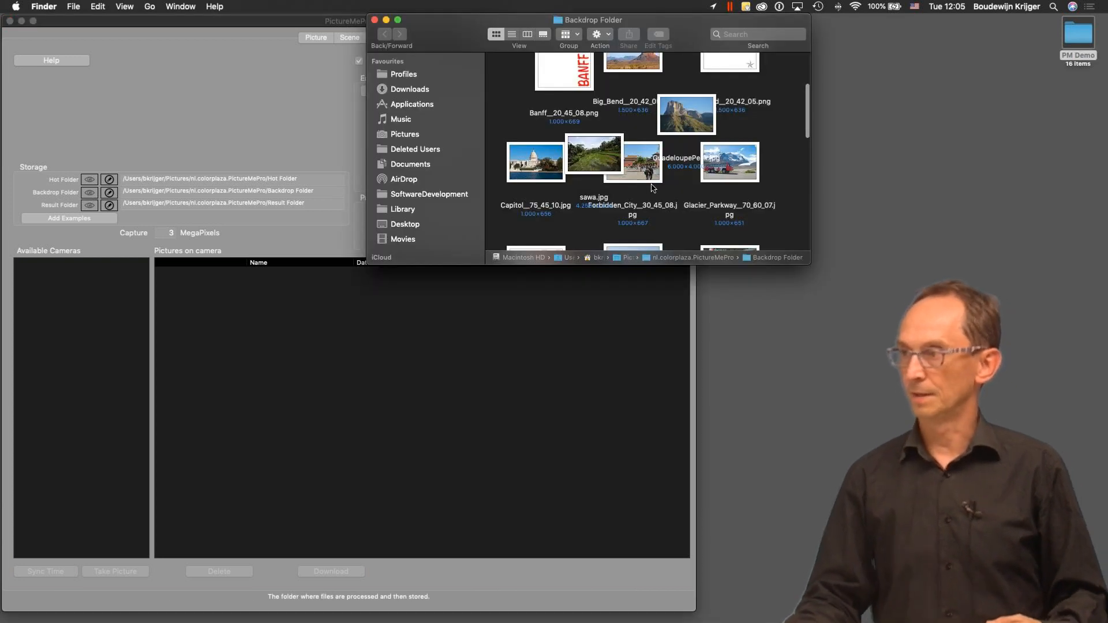
pyautogui.click(512, 35)
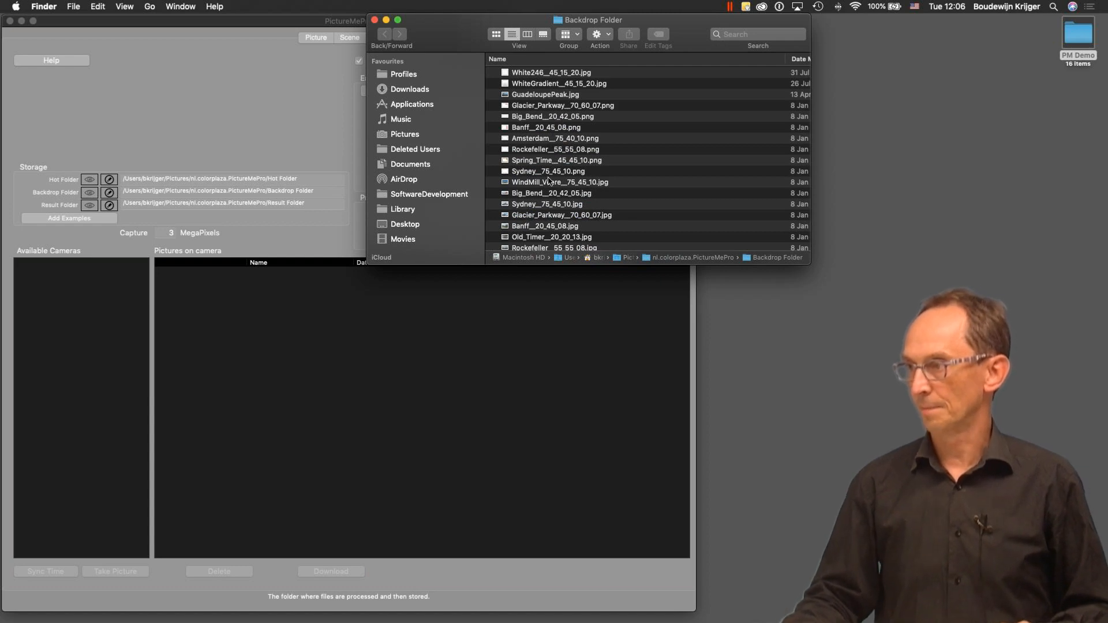
# Show the file info of Banff__20_45_08.jpg to check its image dimensions.
pyautogui.scroll(-3, 550, 182)
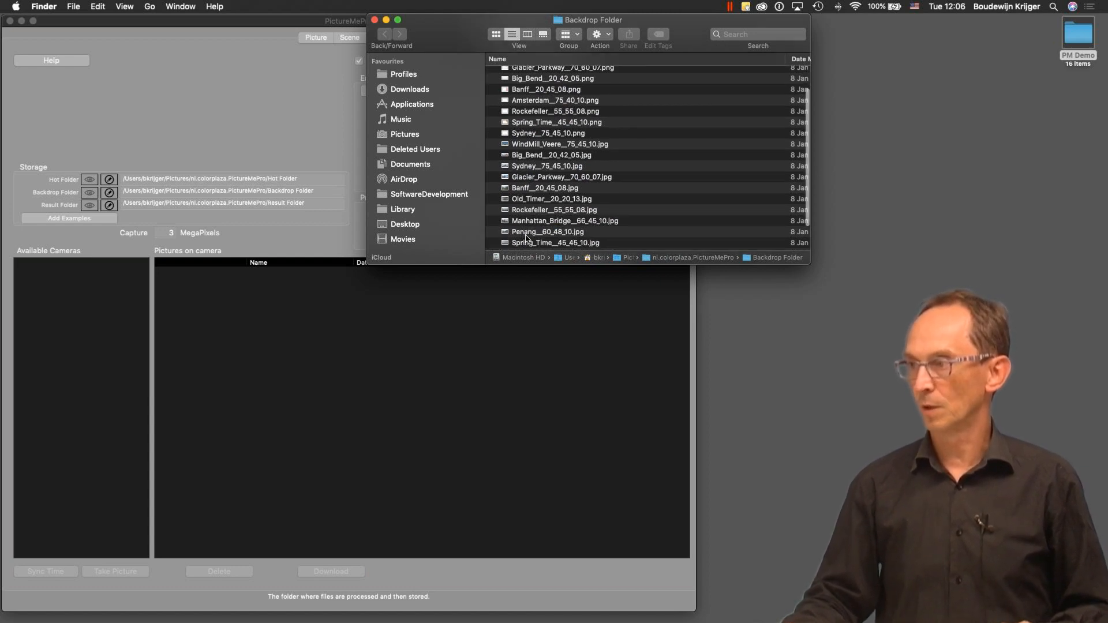
pyautogui.click(523, 189)
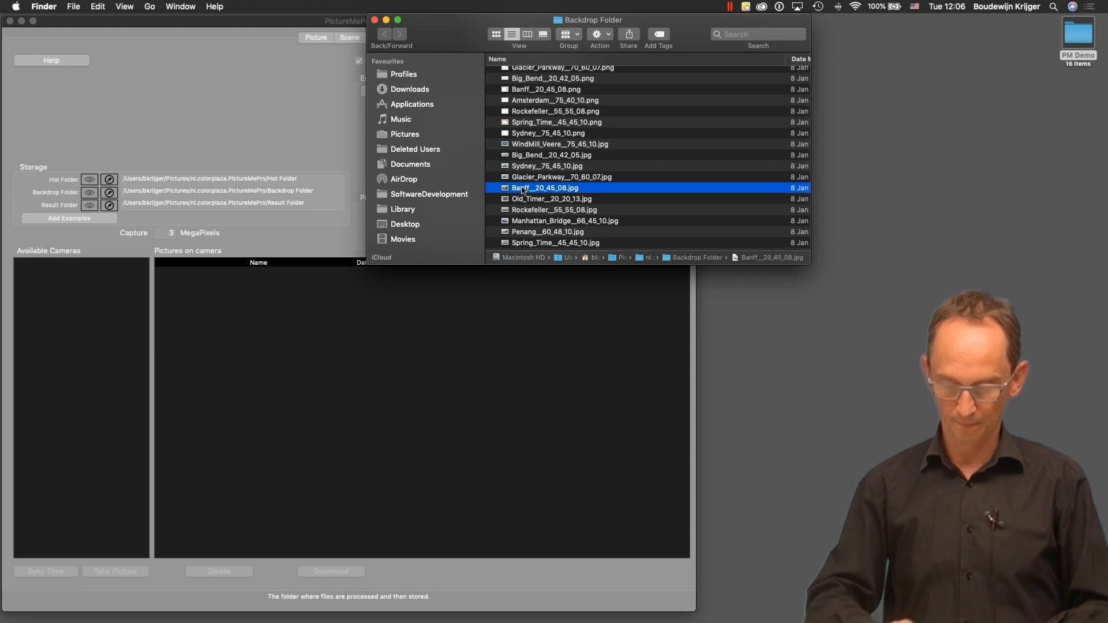
pyautogui.press('super+i')
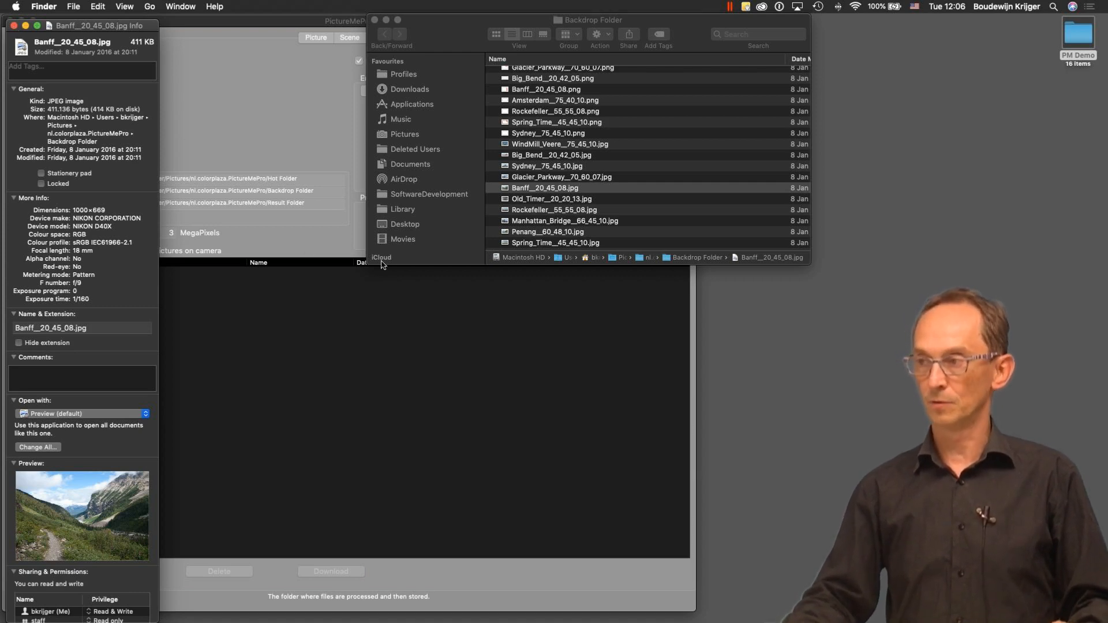
# Return to the Backdrop Folder listing, inspect the file info of sawa.jpg for its dimensions, and close the info window.
pyautogui.click(266, 32)
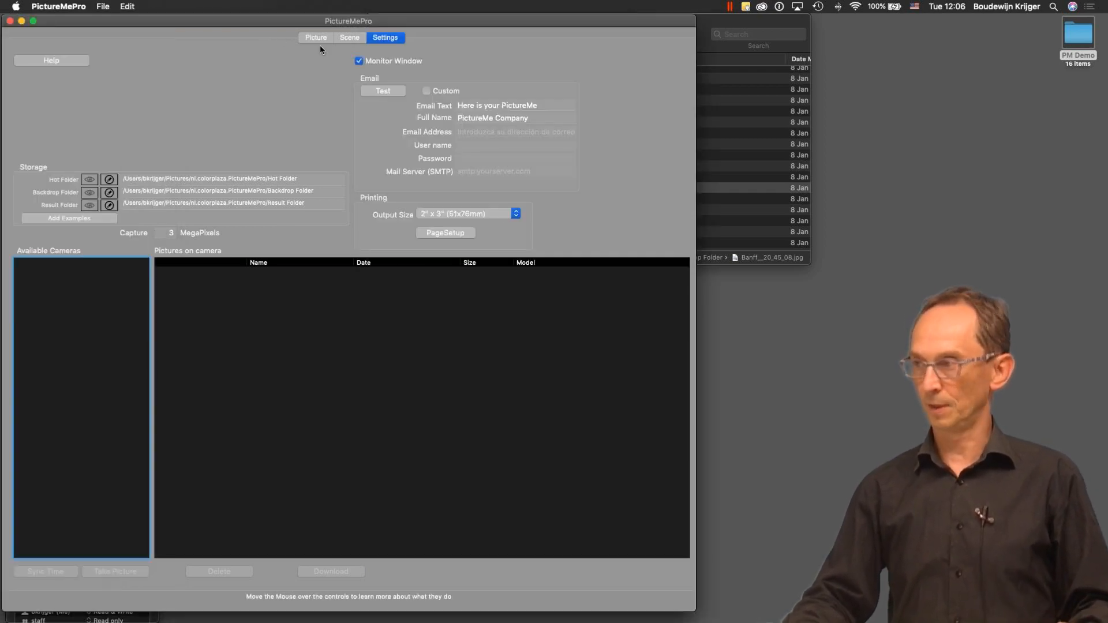
pyautogui.click(744, 24)
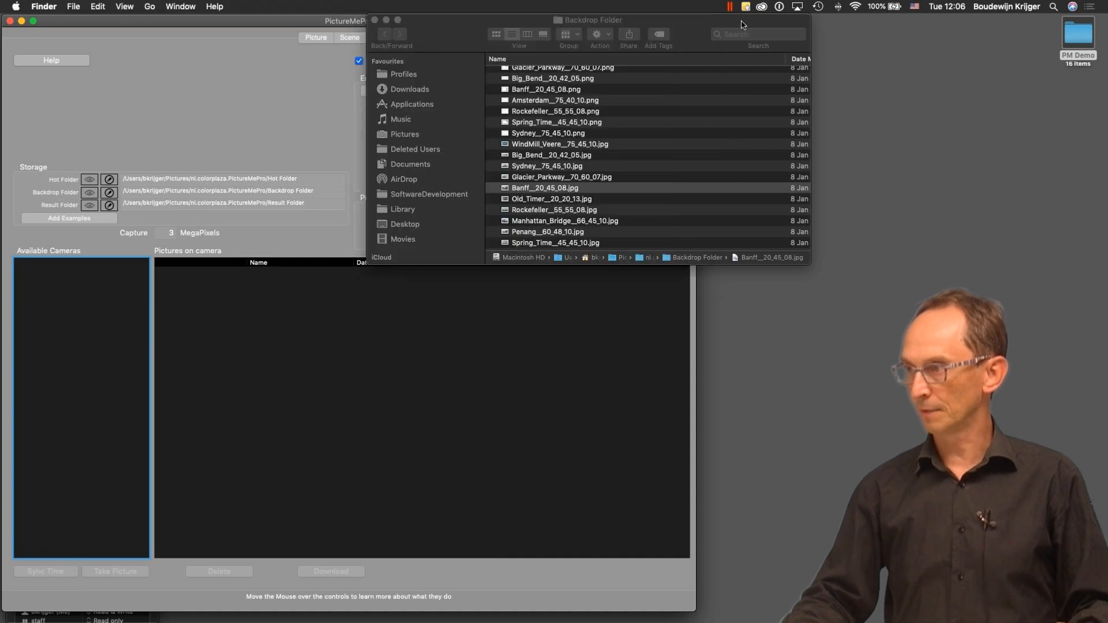
pyautogui.scroll(3, 622, 174)
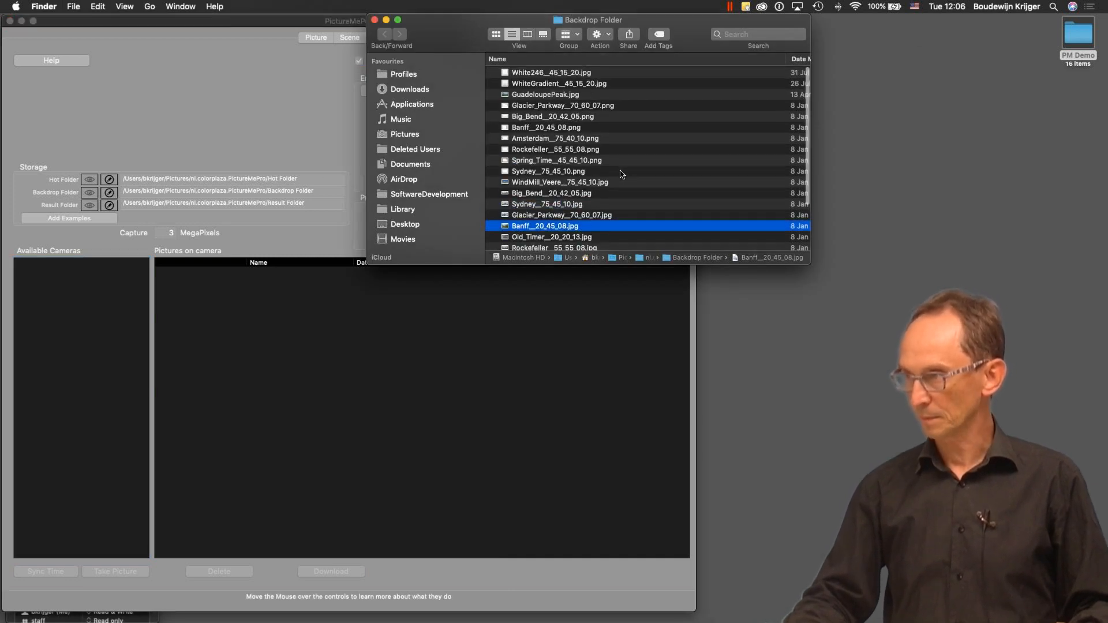
pyautogui.scroll(-5, 622, 175)
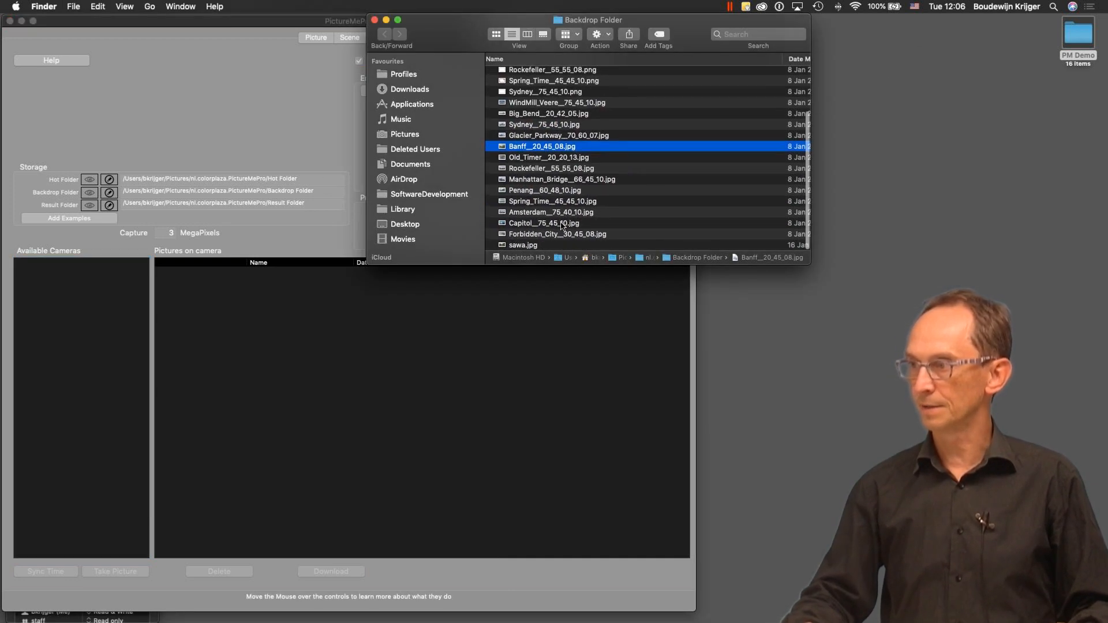
pyautogui.click(514, 247)
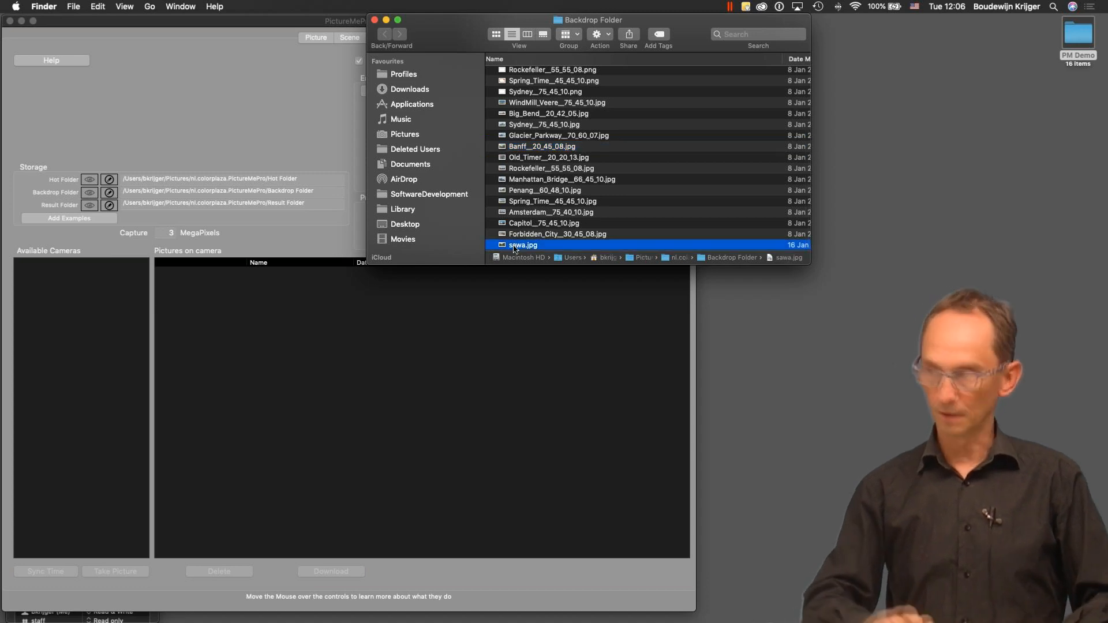
pyautogui.press('super+i')
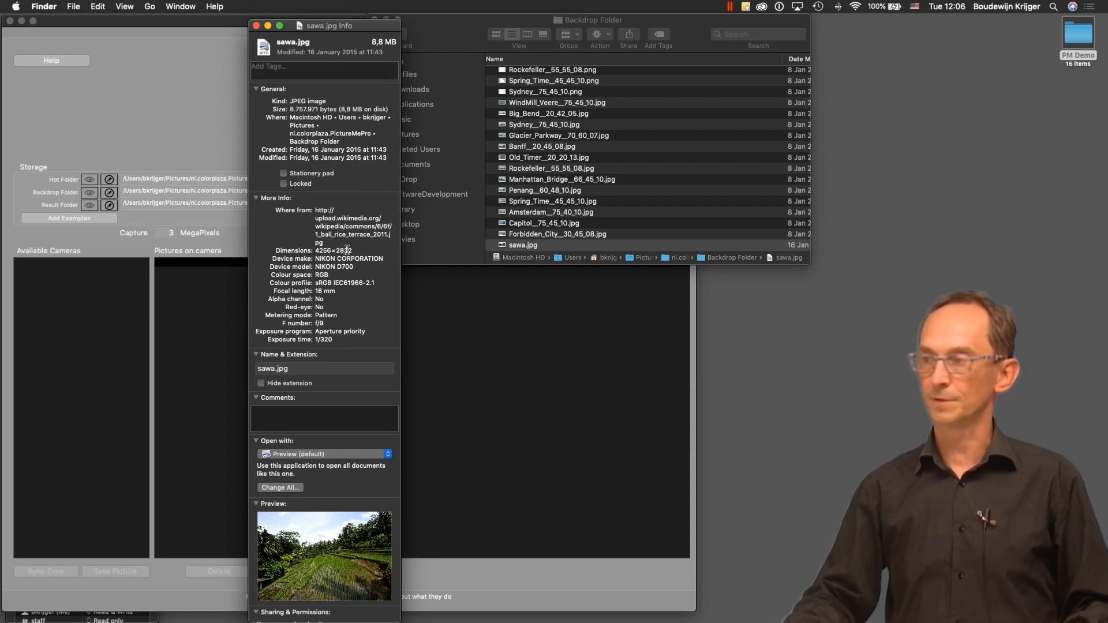
pyautogui.click(256, 26)
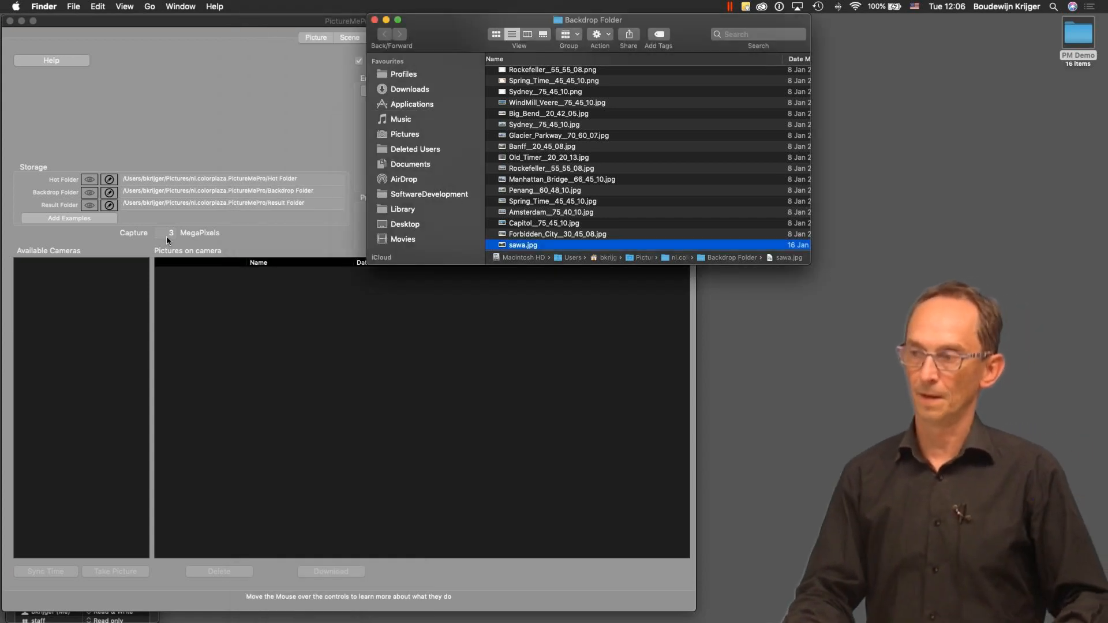
# Set the capture resolution in the settings to 6 megapixels.
pyautogui.click(167, 237)
pyautogui.write('3')
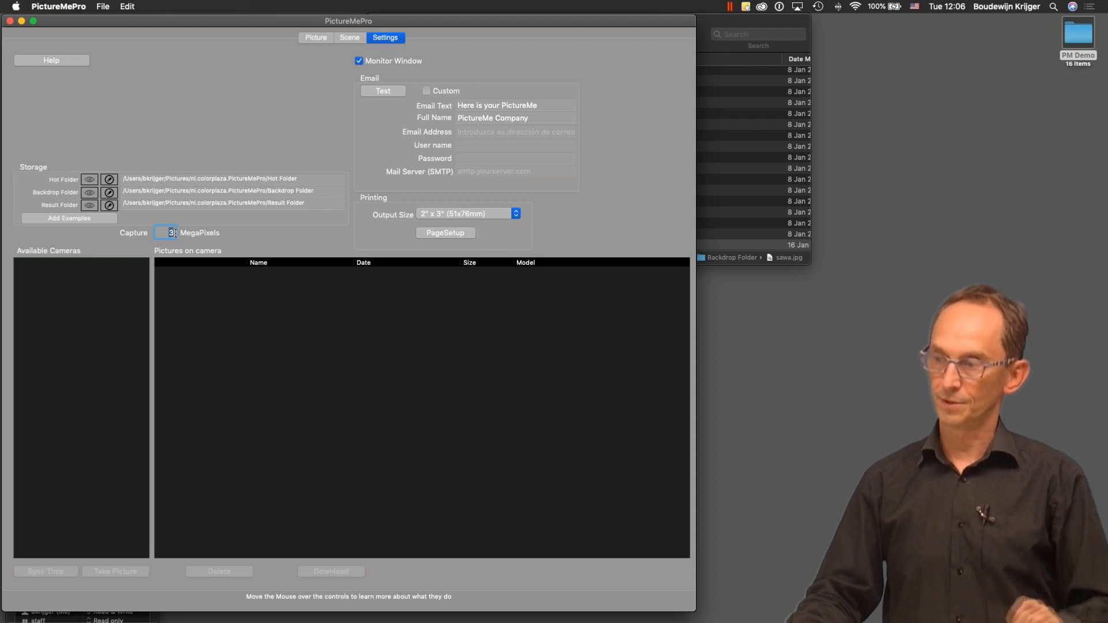
pyautogui.press('BackSpace')
pyautogui.write('6')
pyautogui.press('Return')
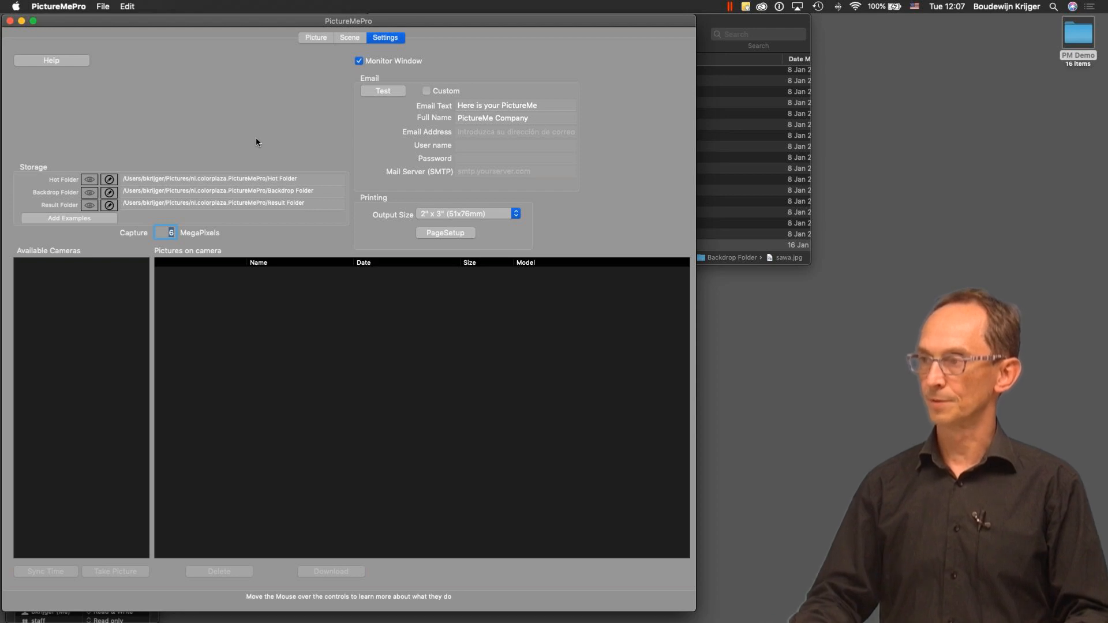
# Accept the portrait cutout, move it down to the lower edge of the sawa scene, and save the picture.
pyautogui.click(316, 38)
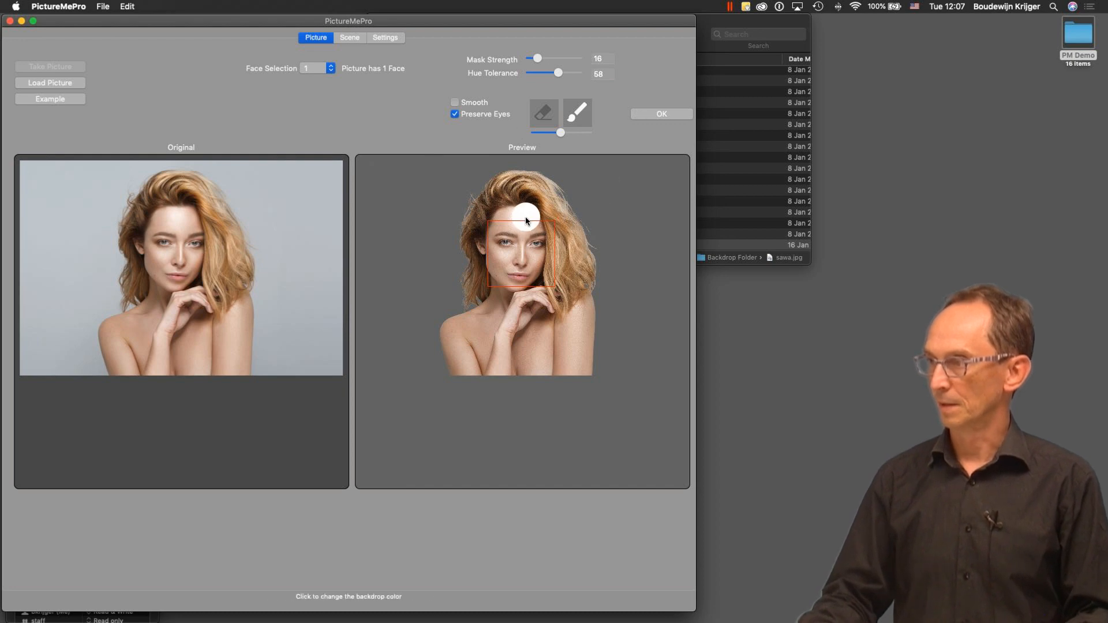
pyautogui.click(664, 114)
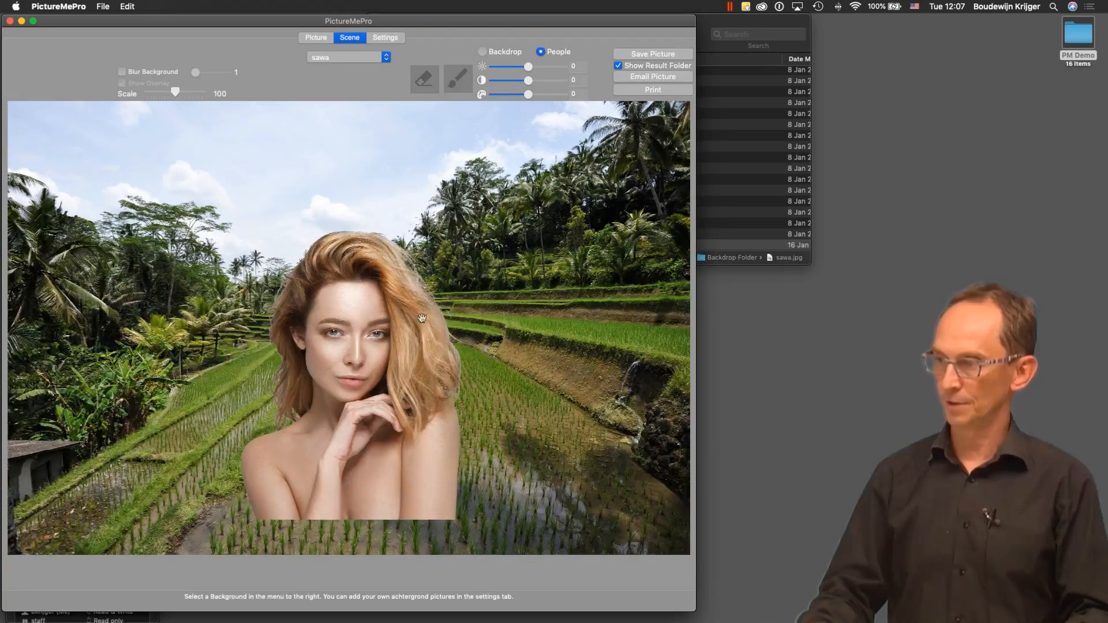
pyautogui.moveTo(365, 306); pyautogui.dragTo(363, 360)
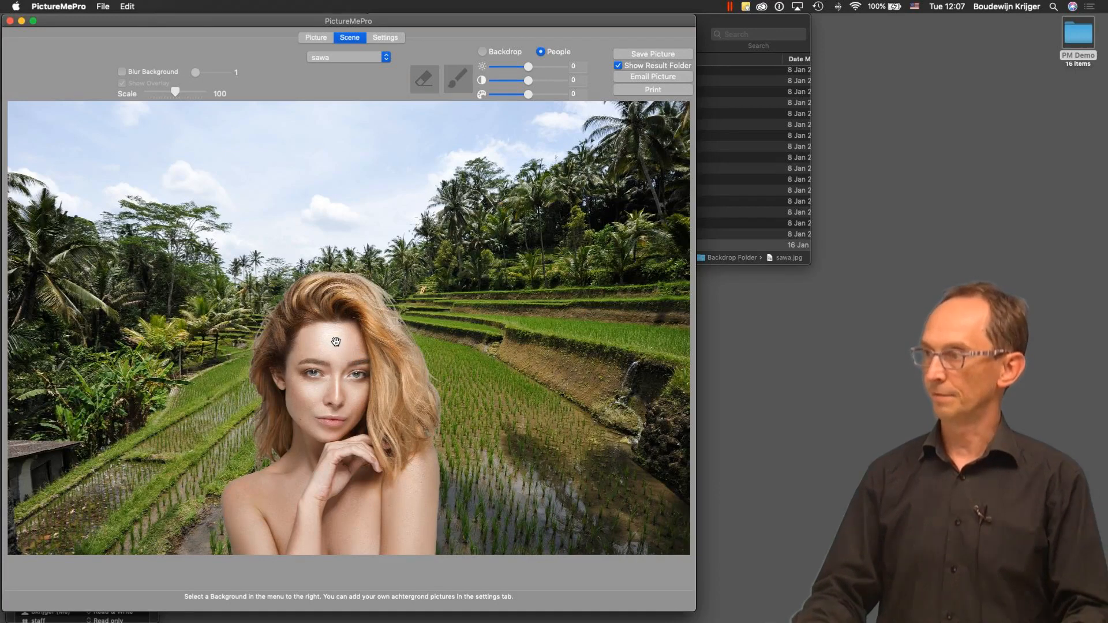
pyautogui.click(666, 58)
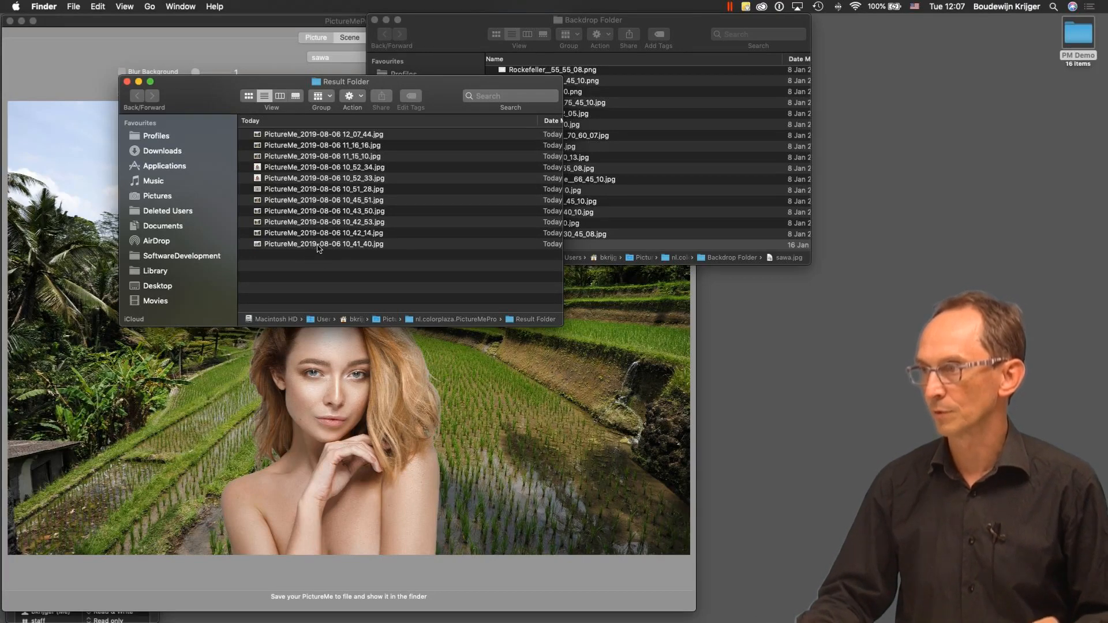
pyautogui.click(315, 136)
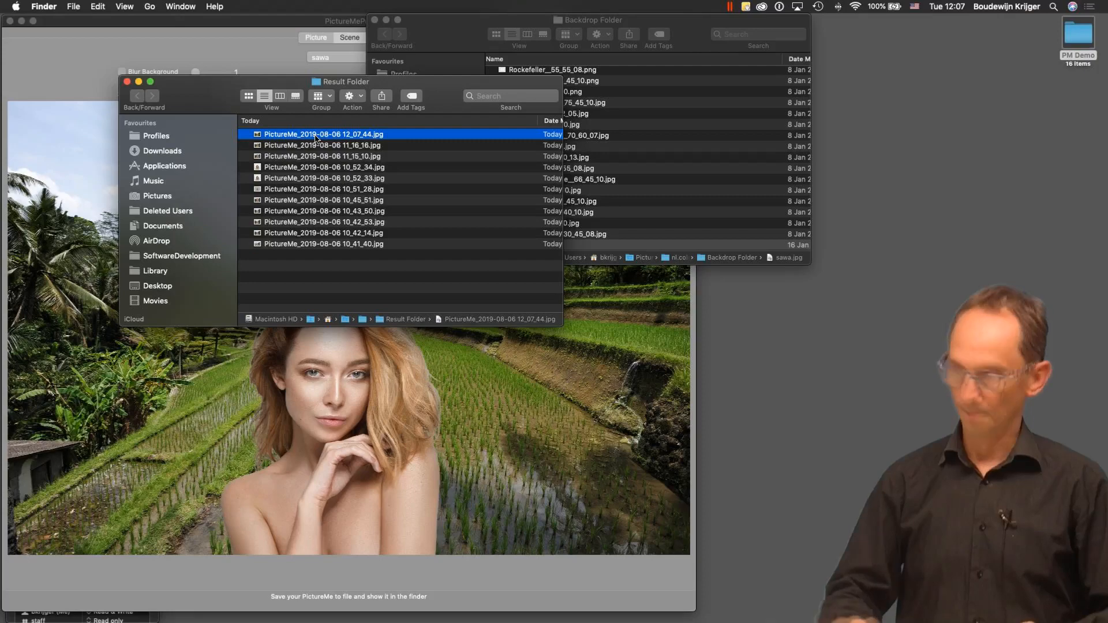
pyautogui.doubleClick(316, 136)
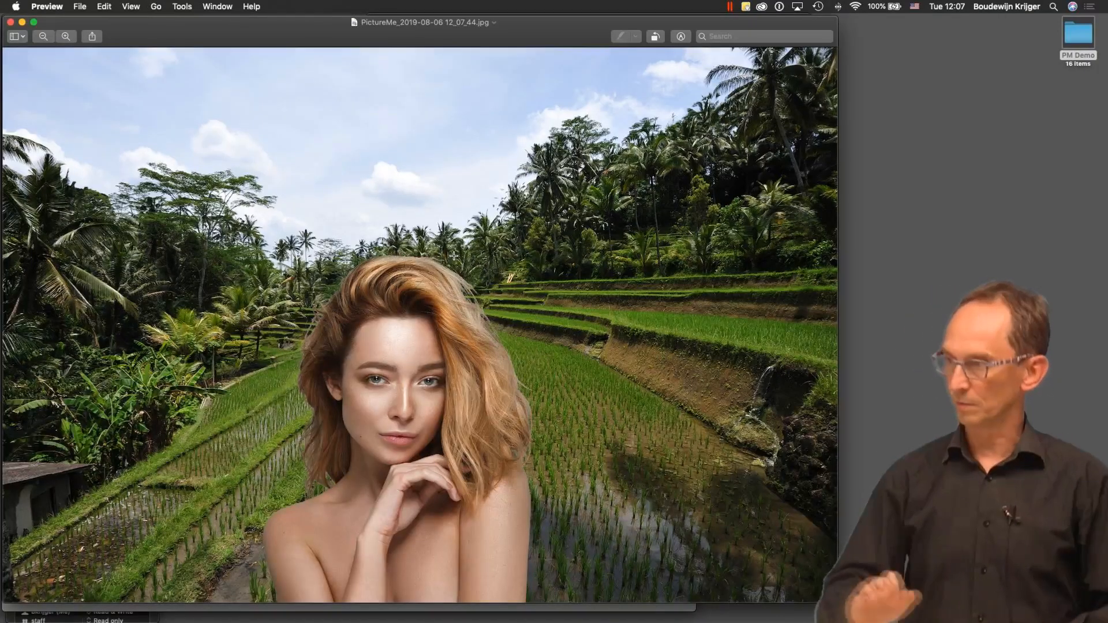
pyautogui.press('super+0')
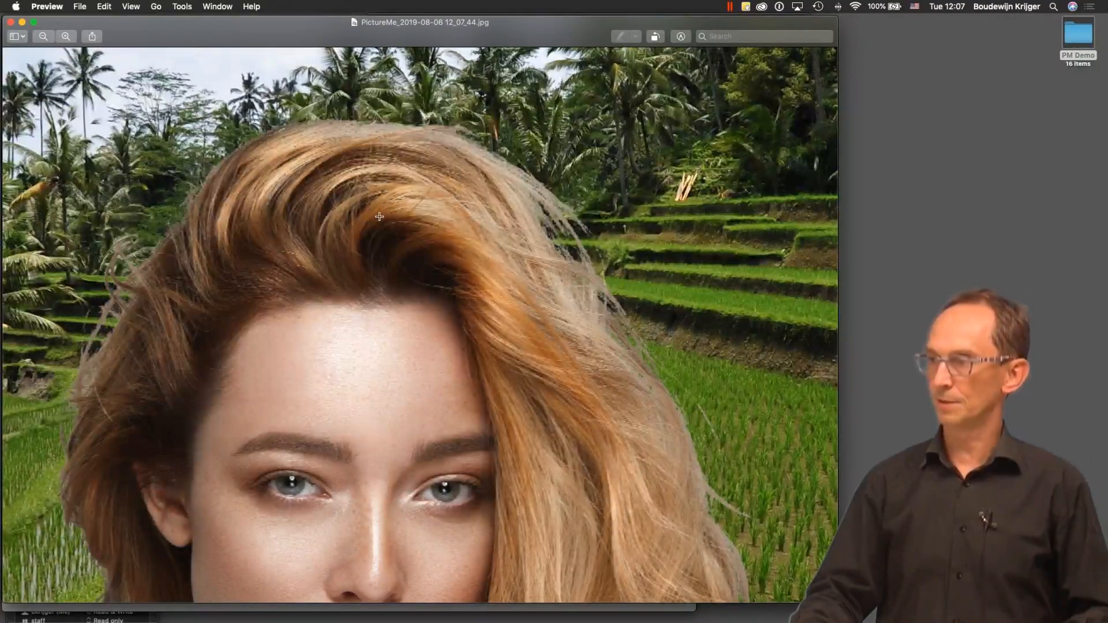
pyautogui.hscroll(-10, 378, 217)
pyautogui.hscroll(5, 378, 217)
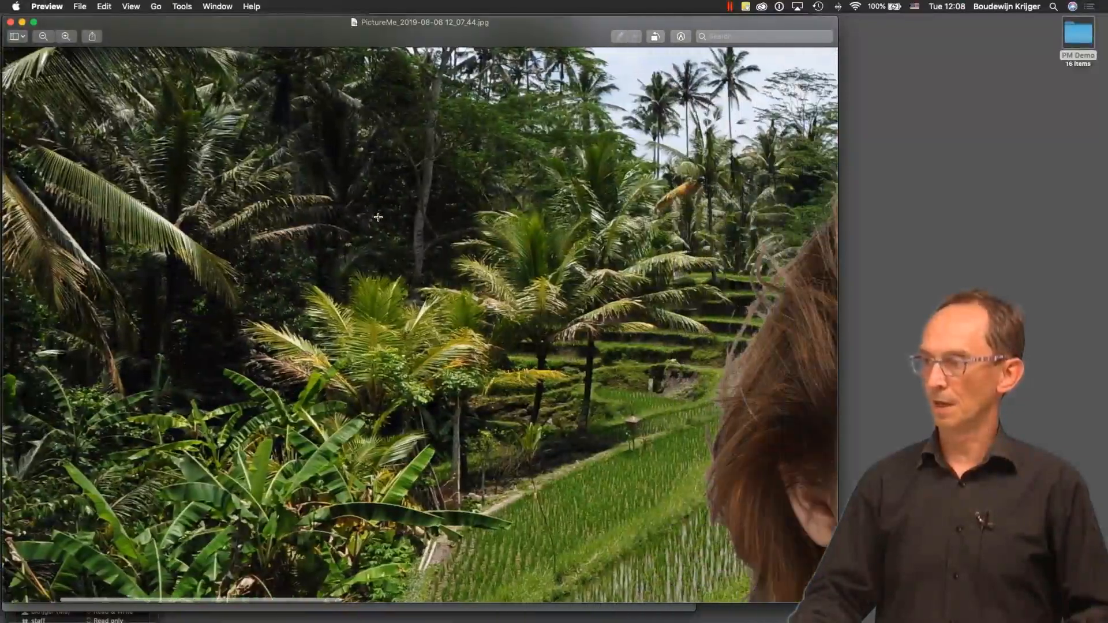
pyautogui.hscroll(10, 378, 217)
pyautogui.scroll(-5, 377, 217)
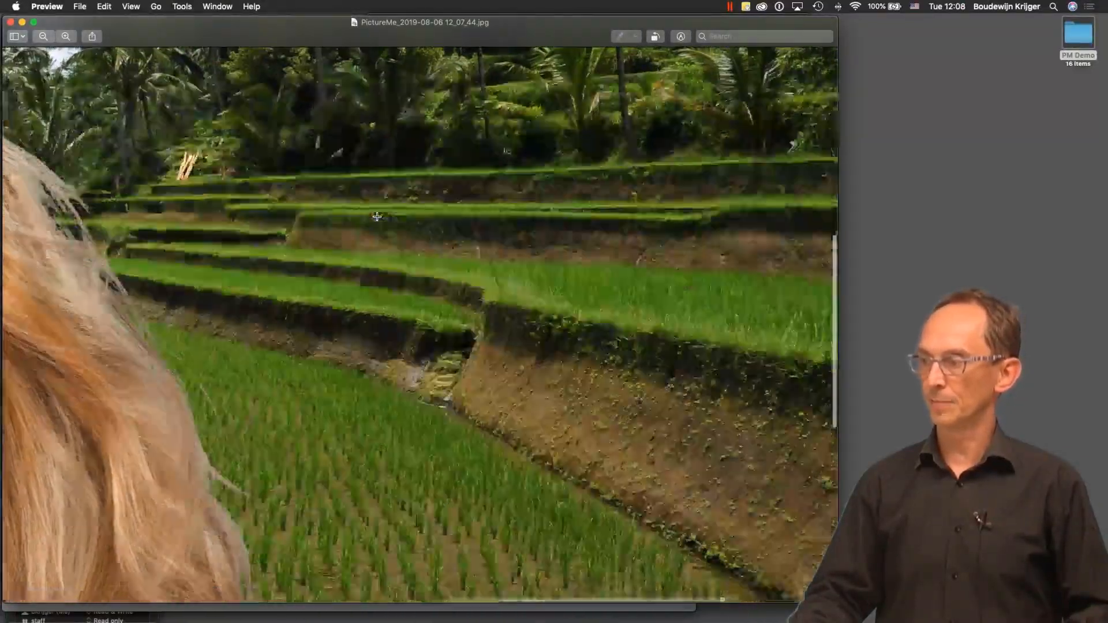
pyautogui.scroll(-3, 377, 216)
pyautogui.hscroll(-8, 376, 216)
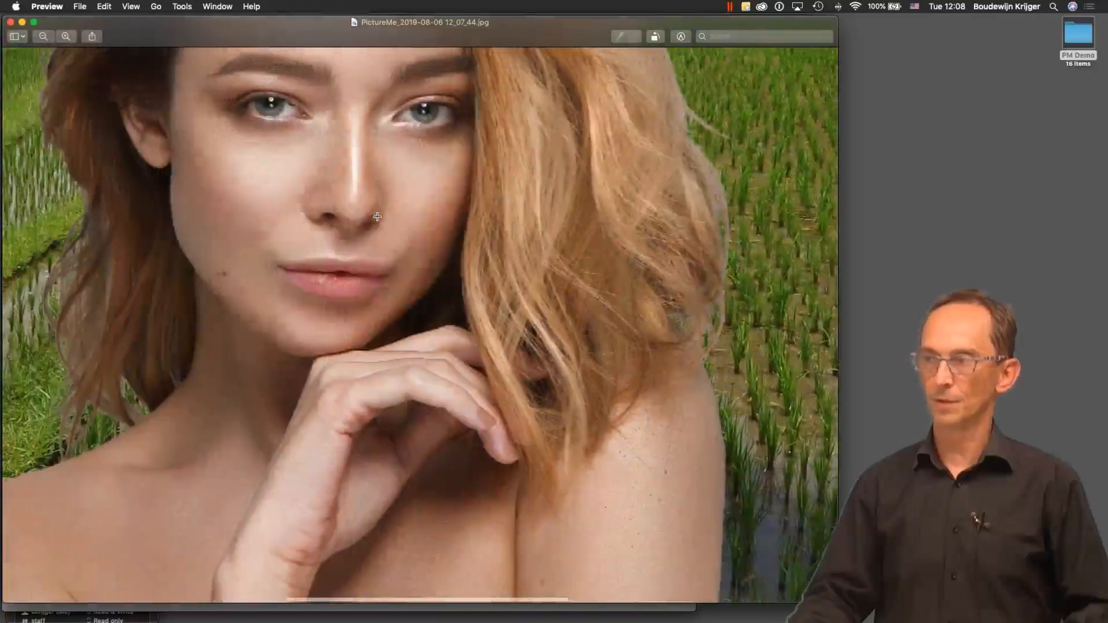
pyautogui.scroll(10, 377, 216)
pyautogui.scroll(5, 377, 216)
pyautogui.hscroll(-10, 377, 217)
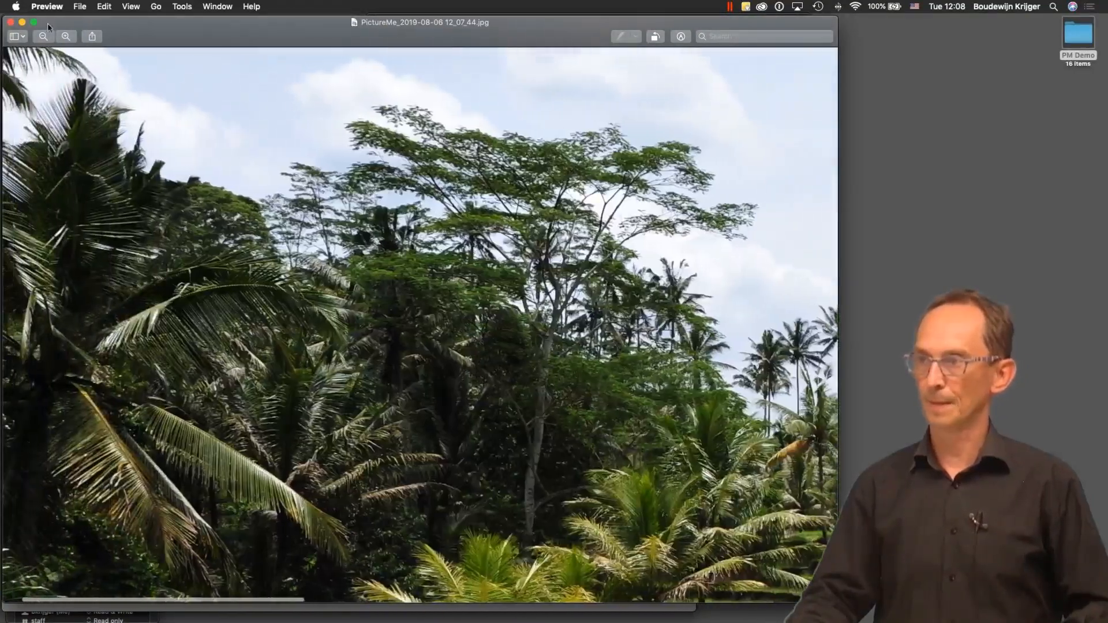
pyautogui.click(10, 22)
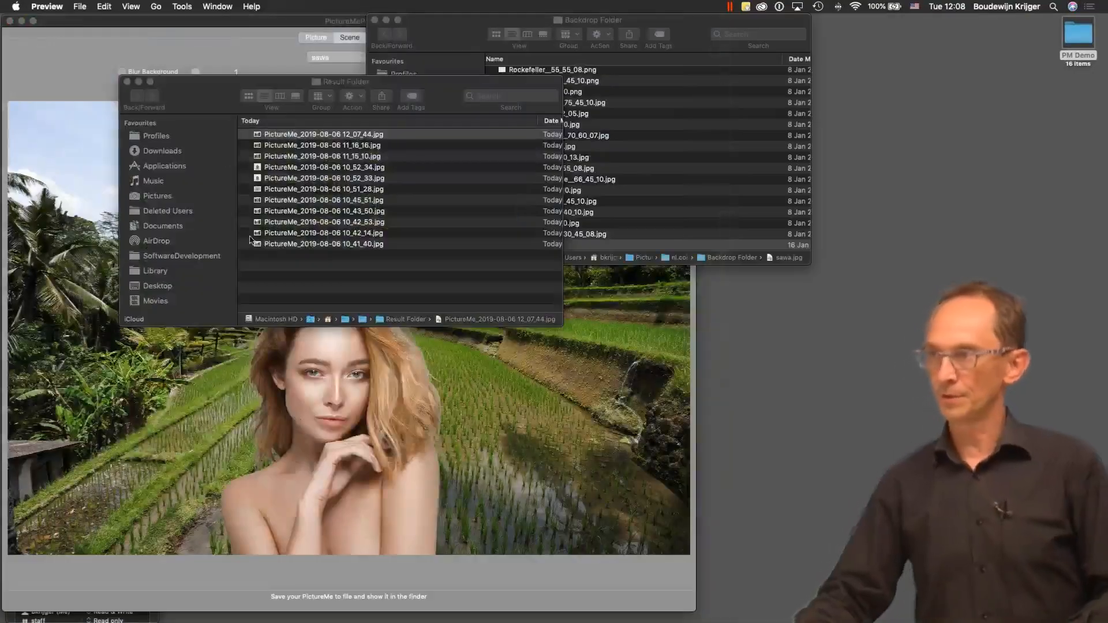
# Close the Backdrop Folder and Result Folder windows and the Banff__20_45_08.jpg info window.
pyautogui.click(143, 26)
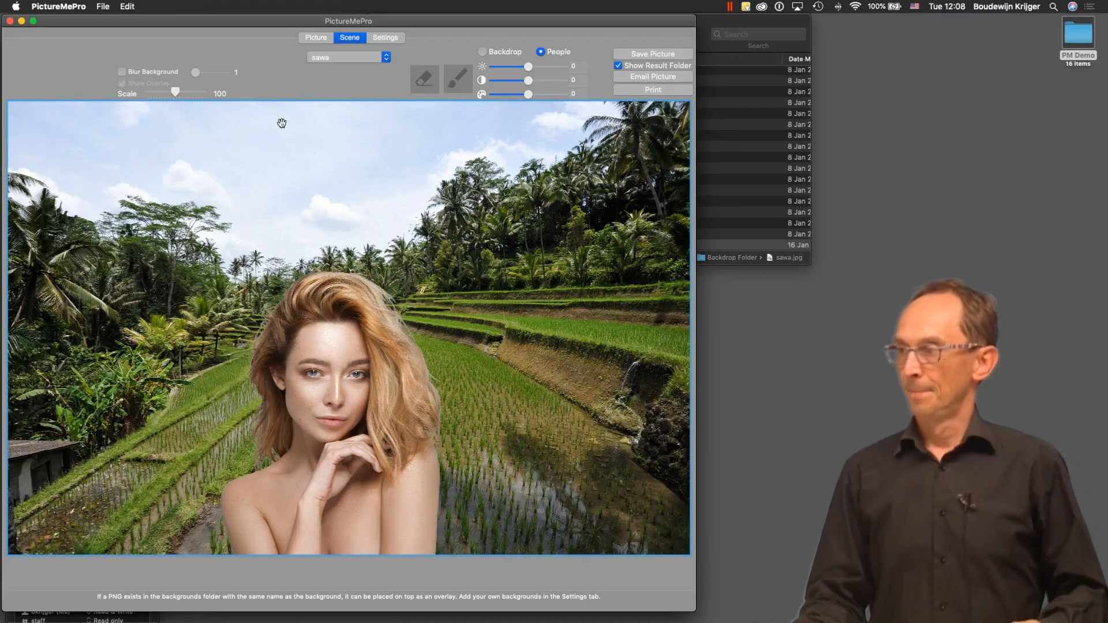
pyautogui.click(727, 26)
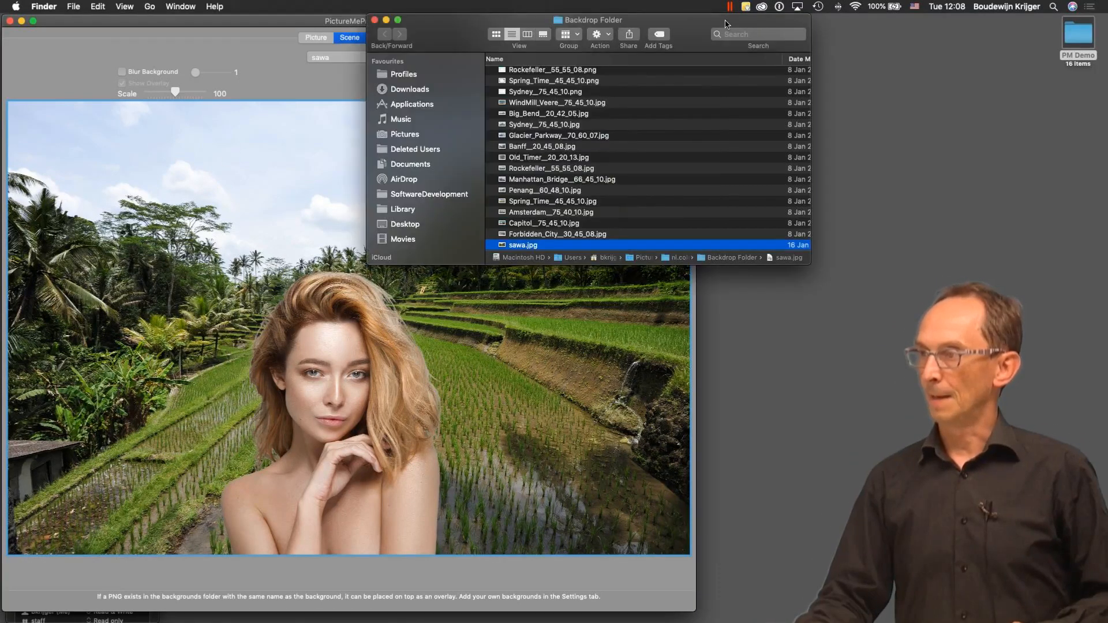
pyautogui.click(374, 21)
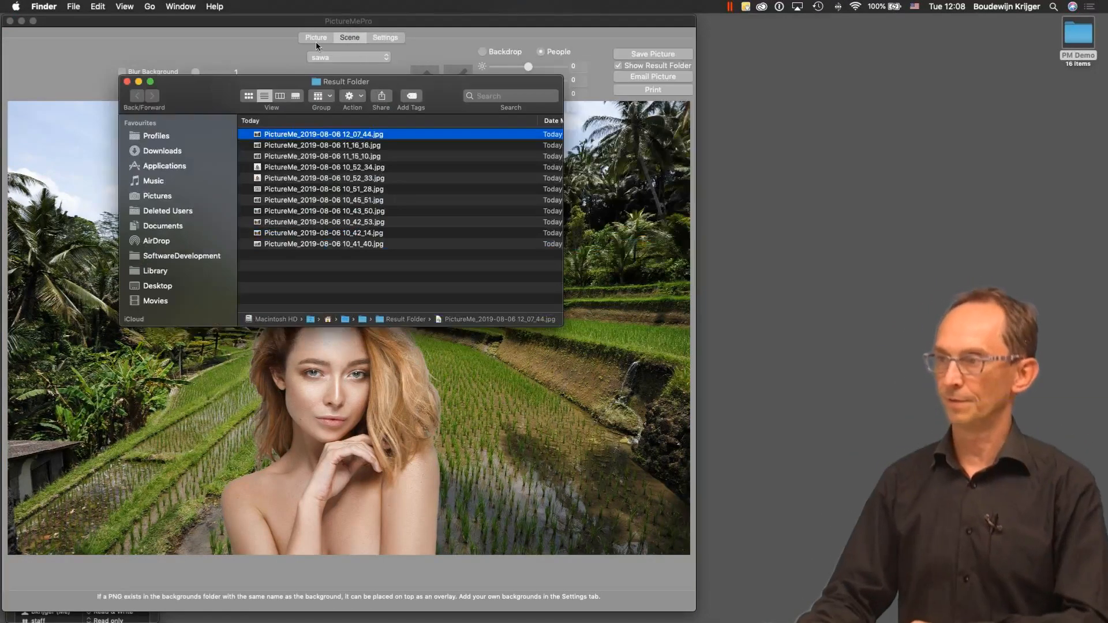
pyautogui.click(127, 82)
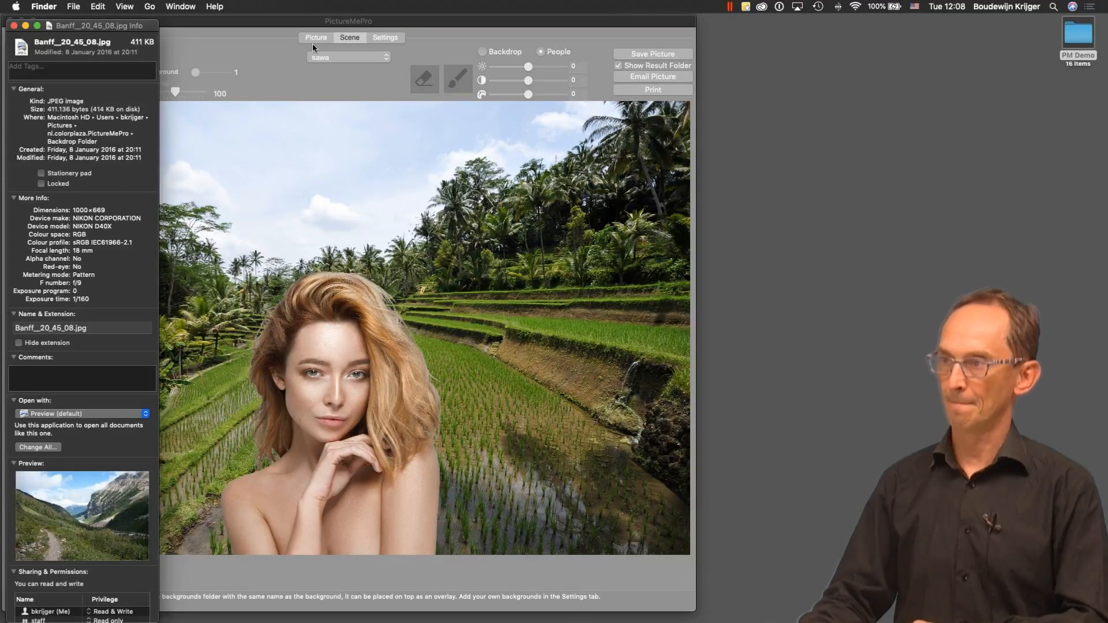
pyautogui.click(14, 25)
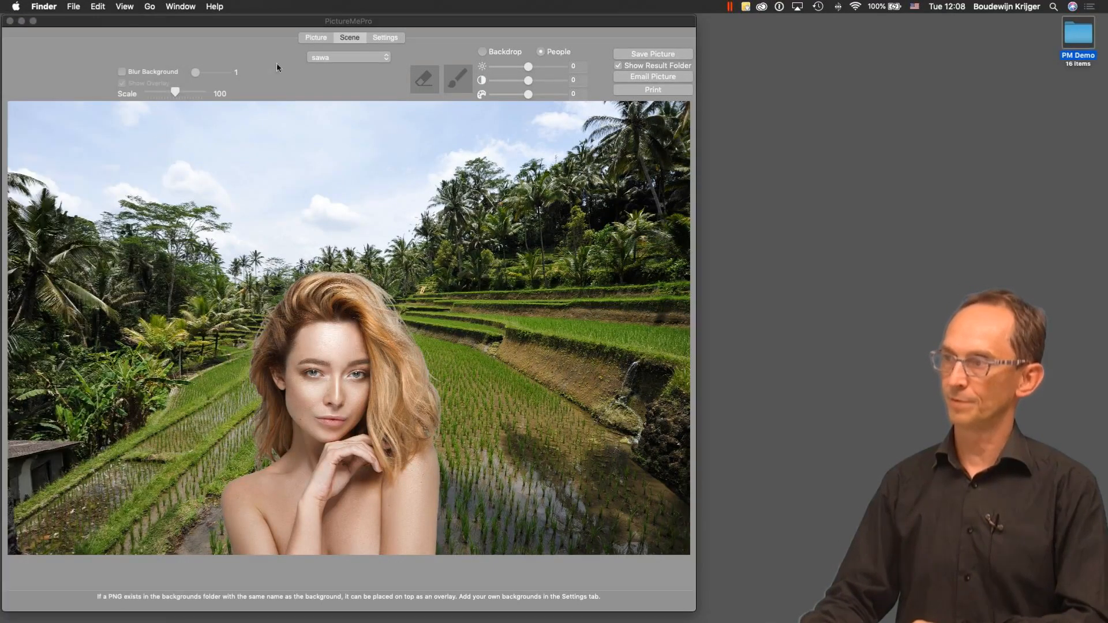
# Load the picture 700MT-700MB.jpg and adjust its cutout to mask strength 50 and hue tolerance 30.
pyautogui.click(310, 38)
pyautogui.click(50, 83)
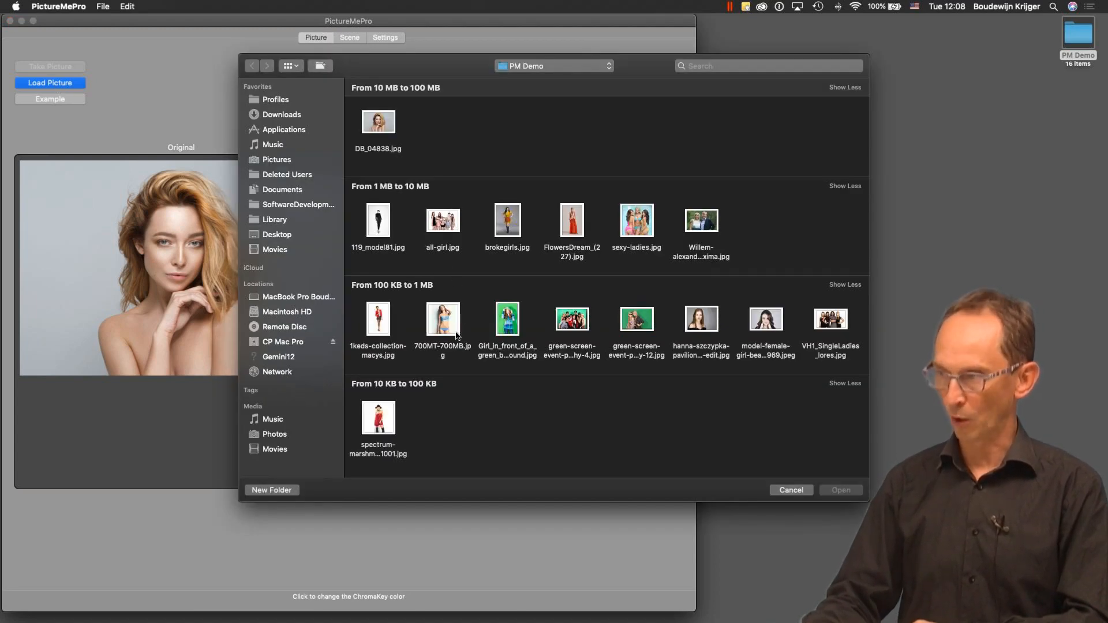
pyautogui.click(448, 327)
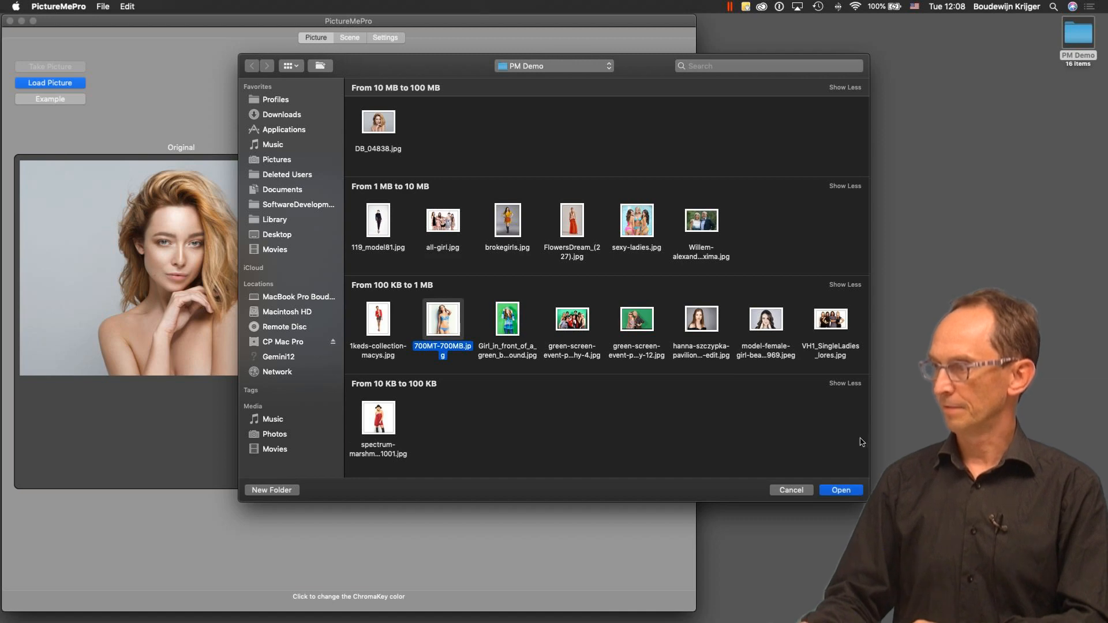
pyautogui.click(850, 489)
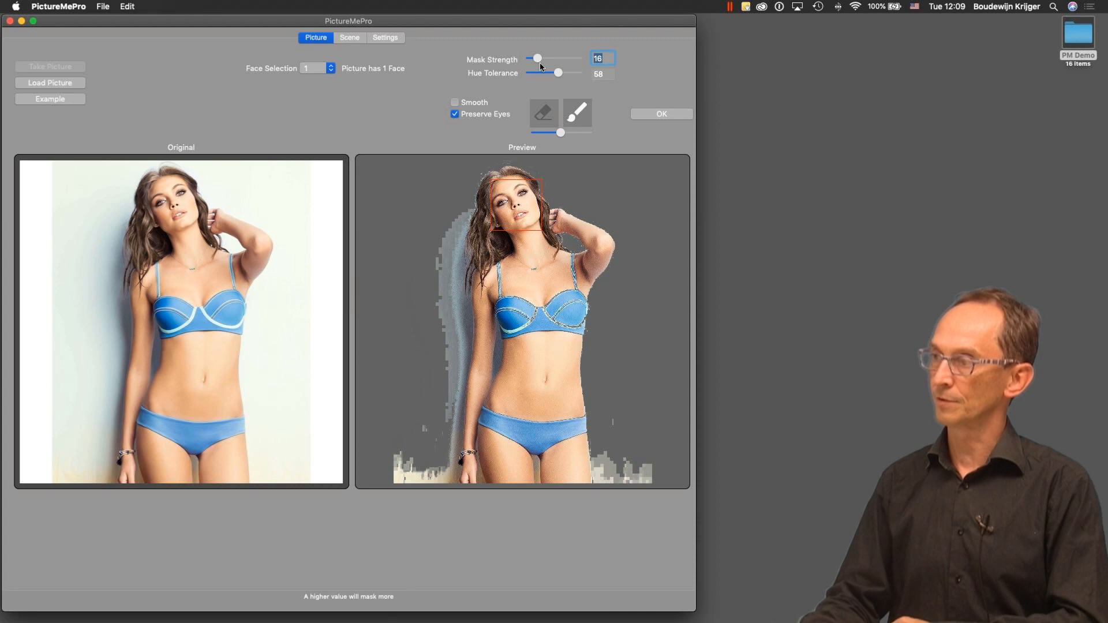
pyautogui.moveTo(544, 58)
pyautogui.mouseDown()
pyautogui.moveTo(576, 63)
pyautogui.moveTo(543, 74)
pyautogui.moveTo(563, 59)
pyautogui.moveTo(552, 60)
pyautogui.mouseUp()
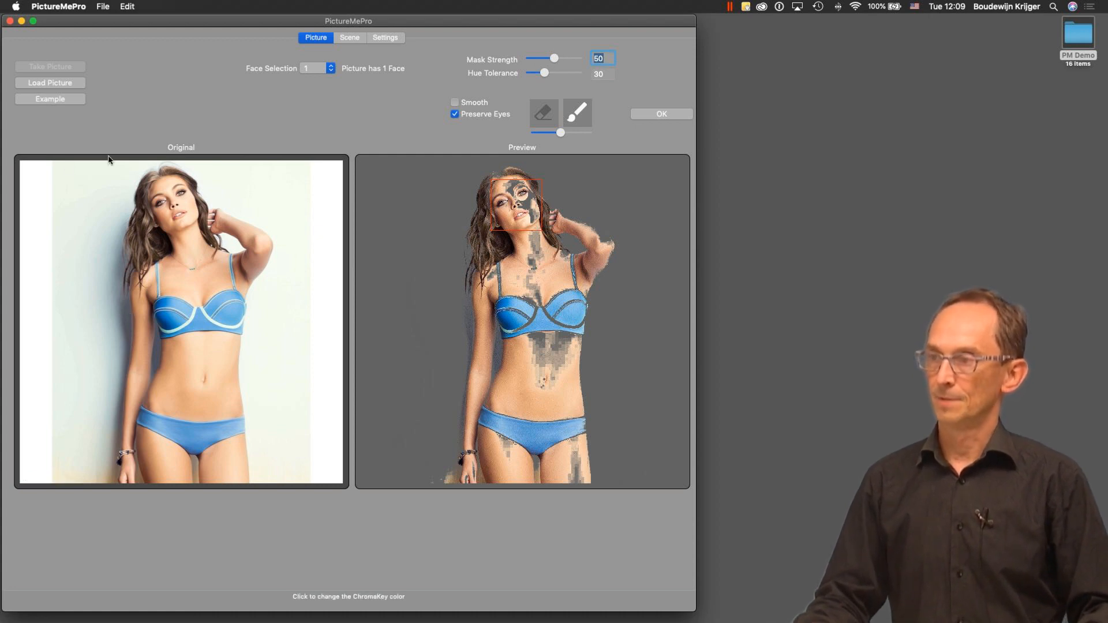
# Load the picture brokegirls.jpg from the PM Demo folder.
pyautogui.click(50, 83)
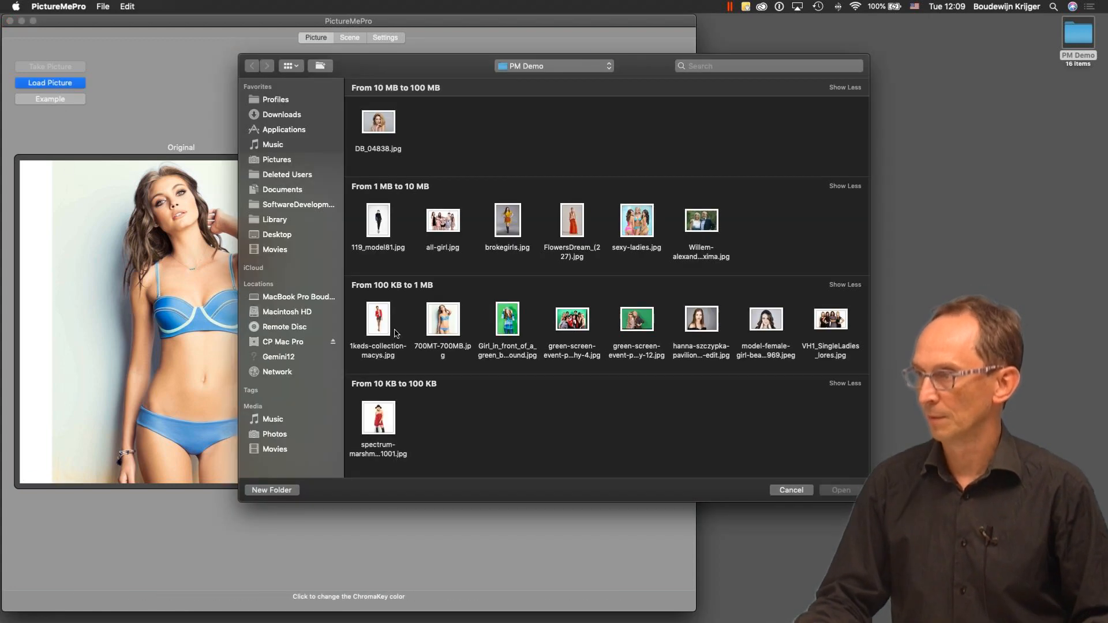
pyautogui.click(513, 226)
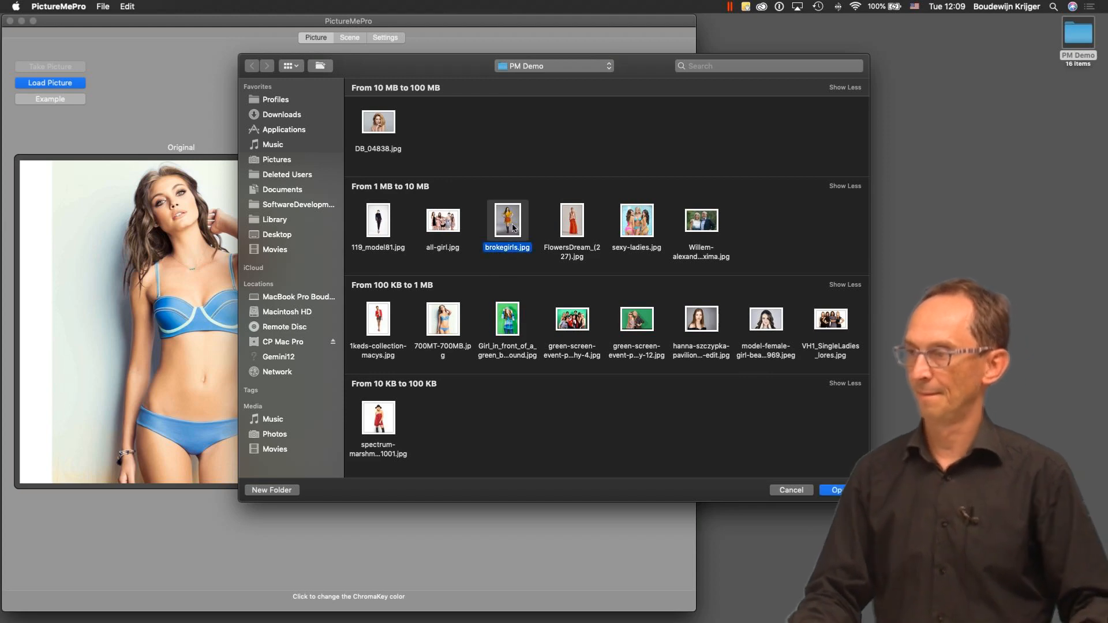
pyautogui.doubleClick(512, 226)
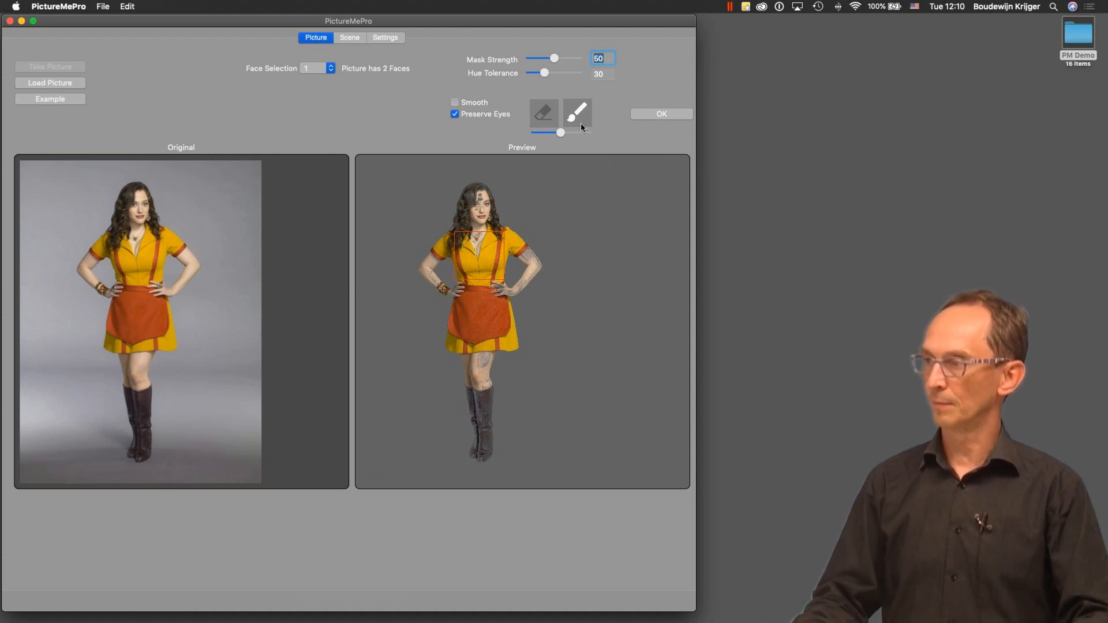
# Change the backdrop color of the cutout preview to dark green.
pyautogui.click(582, 189)
pyautogui.click(534, 312)
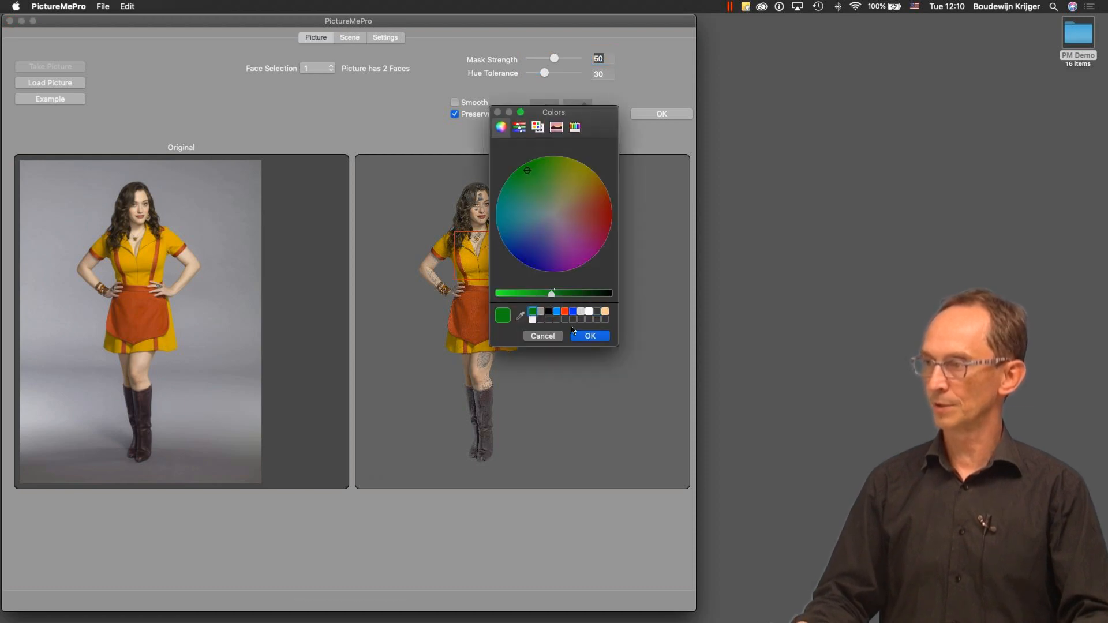
pyautogui.click(590, 336)
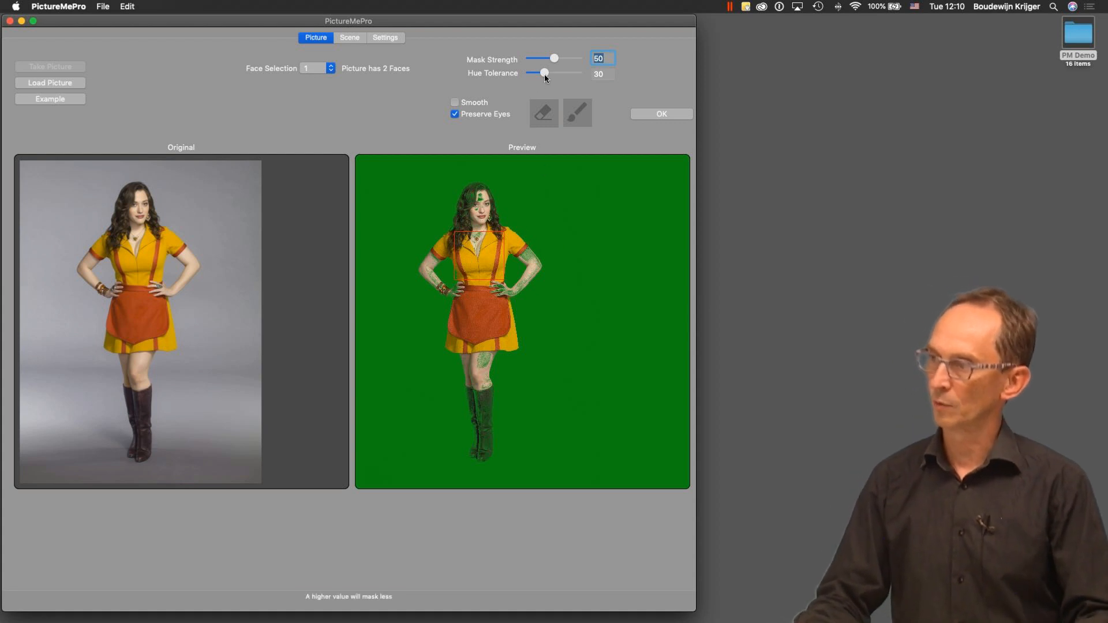
# Adjust the cutout of the woman in the yellow dress to mask strength 34 and hue tolerance 72.
pyautogui.moveTo(542, 74); pyautogui.dragTo(525, 58)
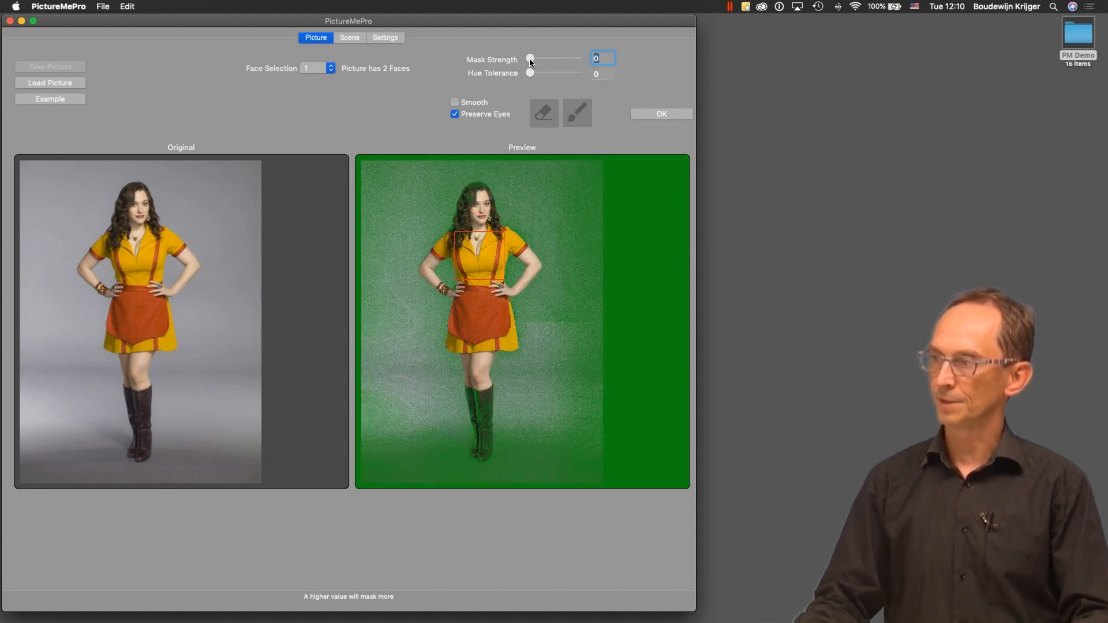
pyautogui.moveTo(531, 58); pyautogui.dragTo(545, 61)
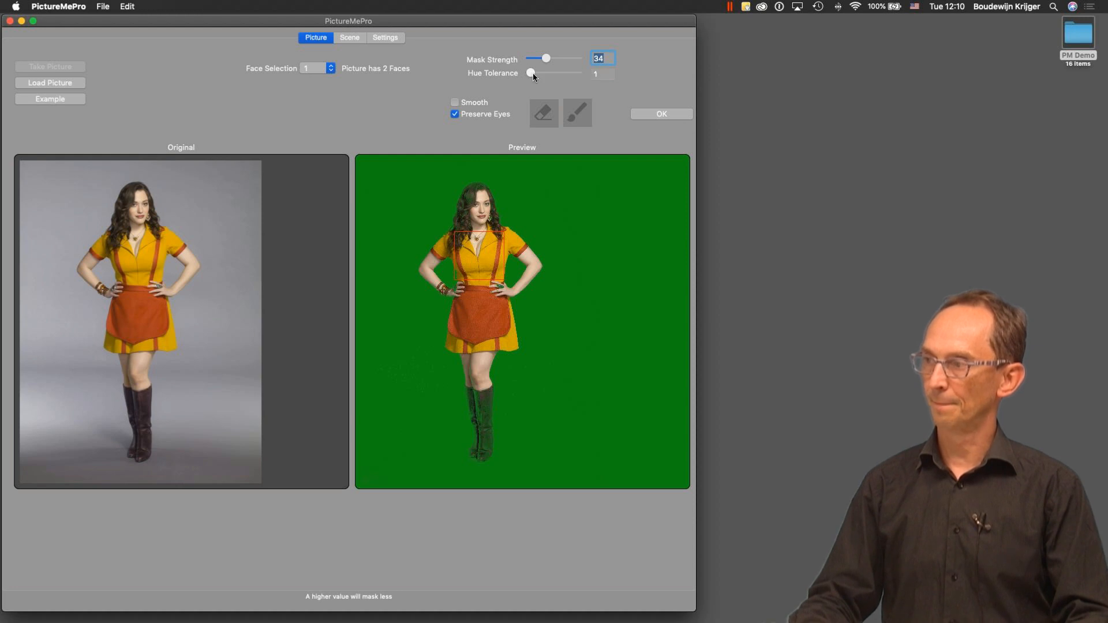
pyautogui.moveTo(537, 73); pyautogui.dragTo(543, 74)
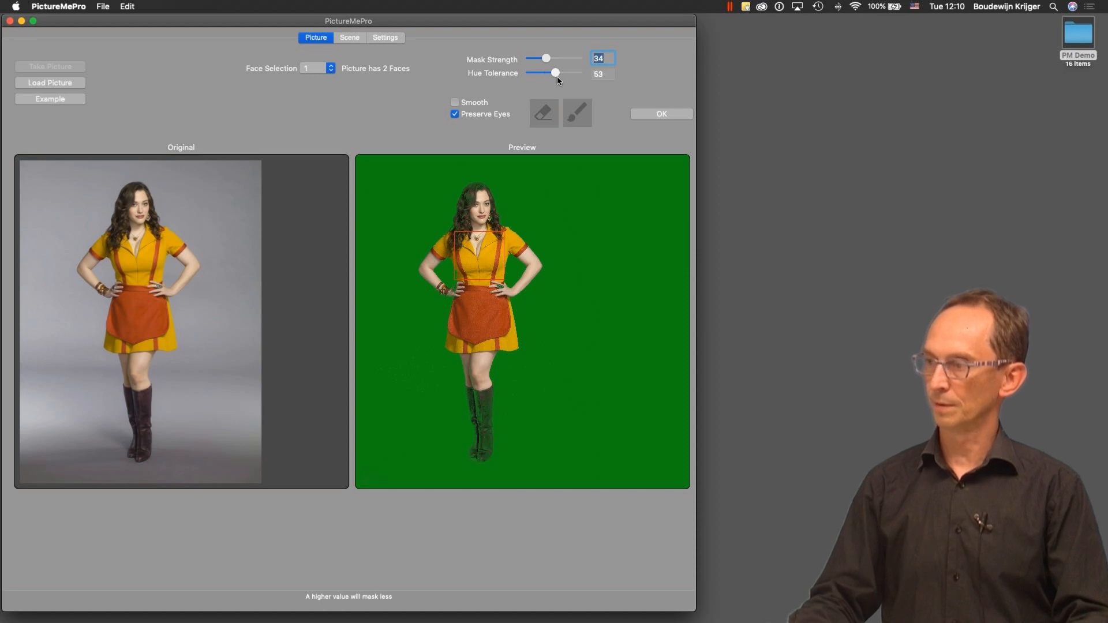
pyautogui.moveTo(564, 77); pyautogui.dragTo(569, 77)
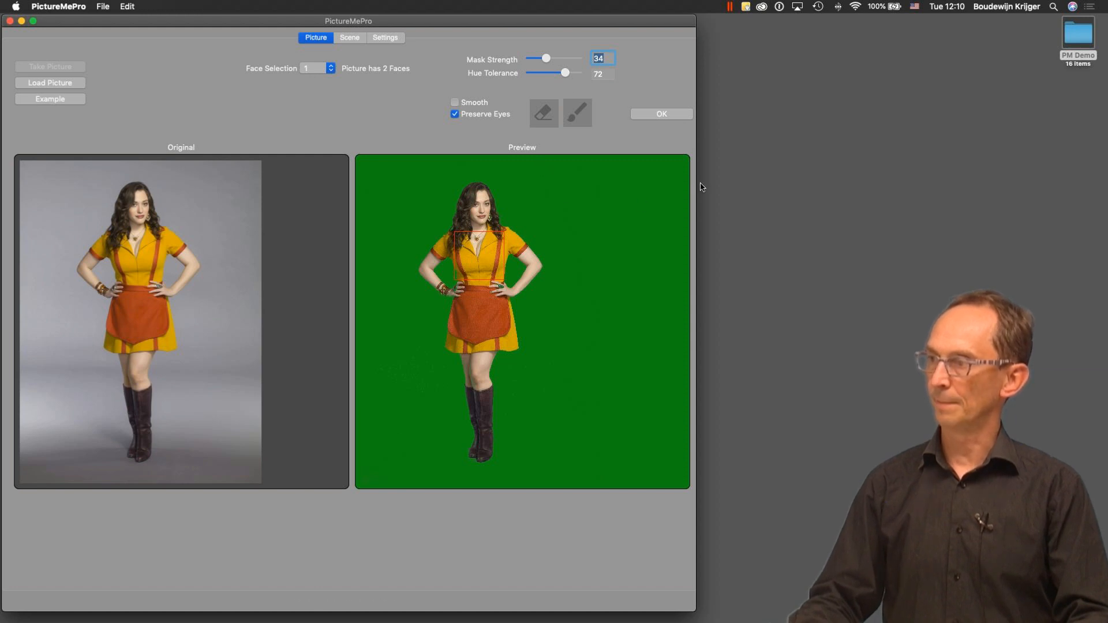
# Accept the cutout, move the woman to the right part of the sawa scene, and scale her to 103.
pyautogui.click(666, 115)
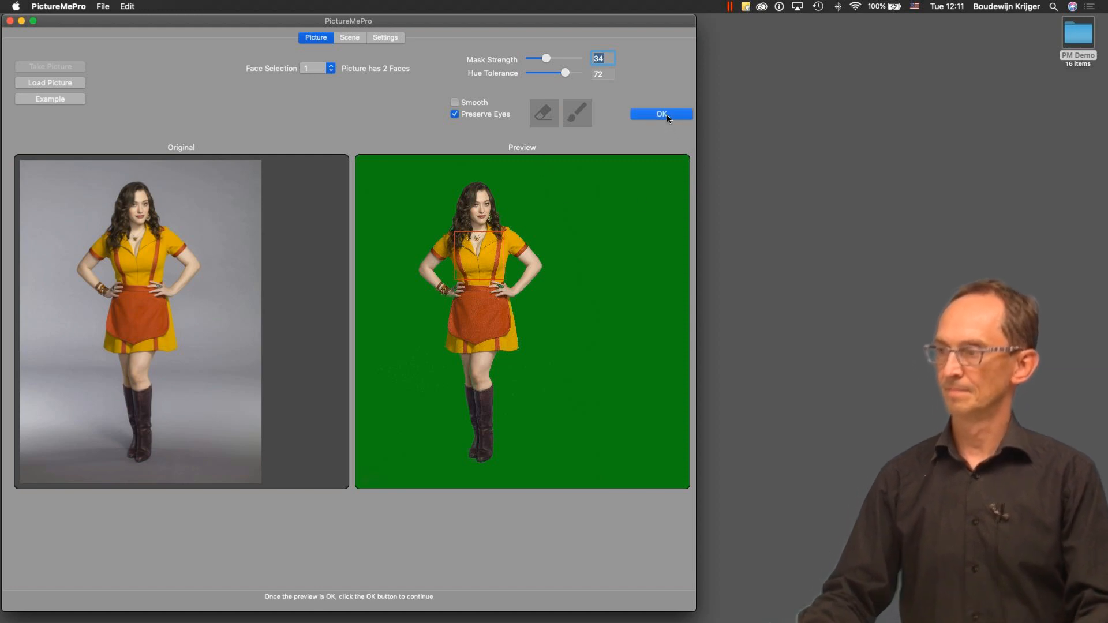
pyautogui.moveTo(354, 363); pyautogui.dragTo(528, 370)
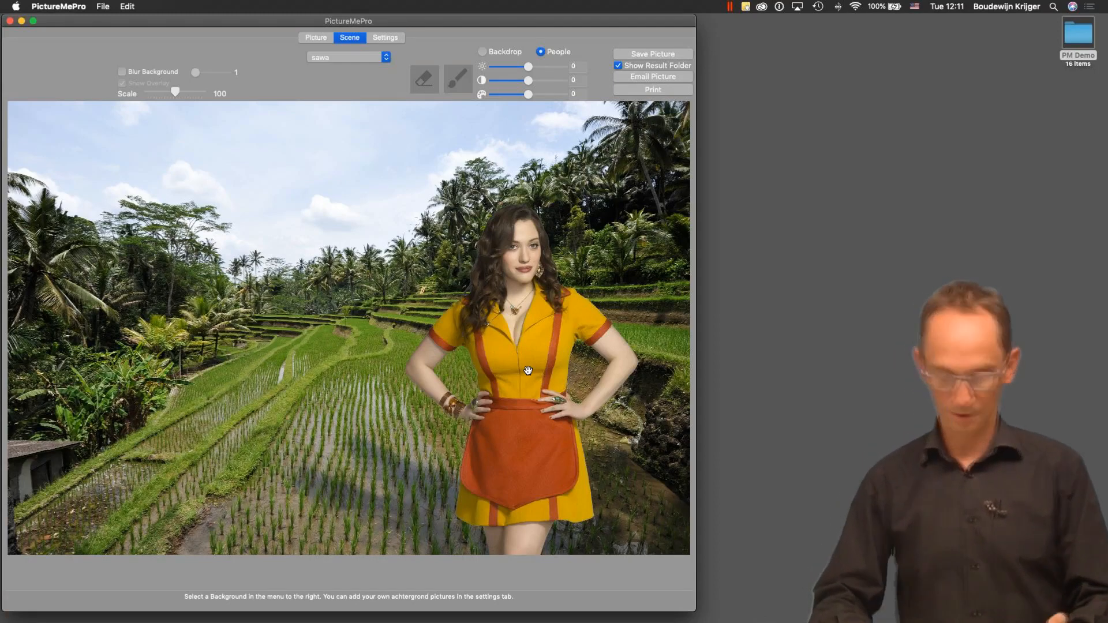
pyautogui.scroll(1, 528, 371)
pyautogui.scroll(12, 528, 370)
pyautogui.scroll(1, 527, 370)
pyautogui.scroll(-11, 527, 370)
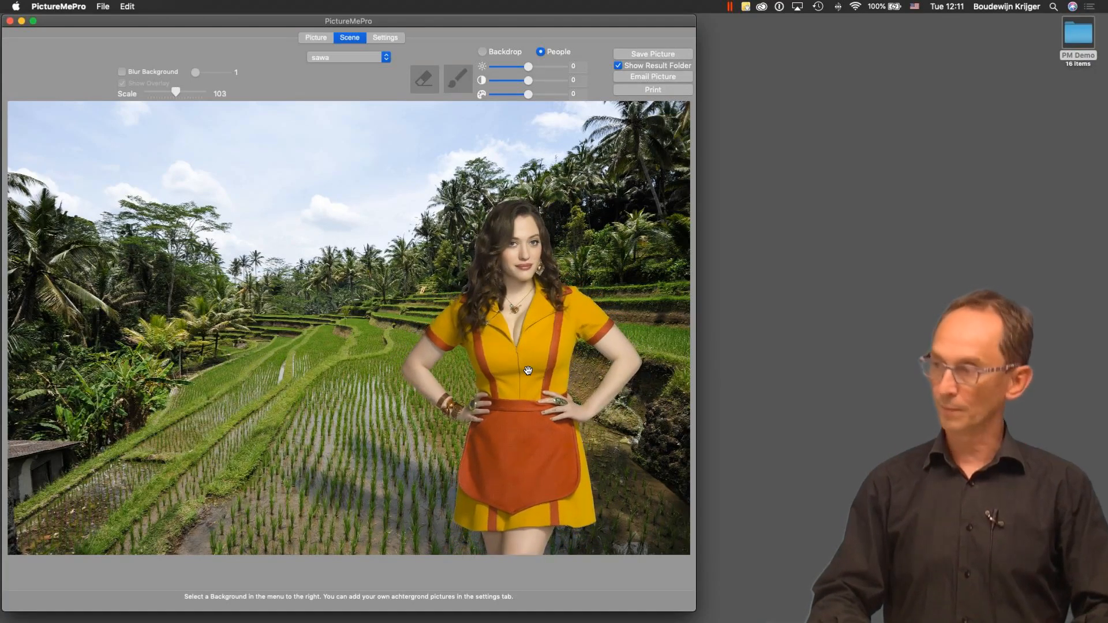
# Scale the woman in the yellow dress down to 73 in the sawa scene.
pyautogui.scroll(-20, 528, 370)
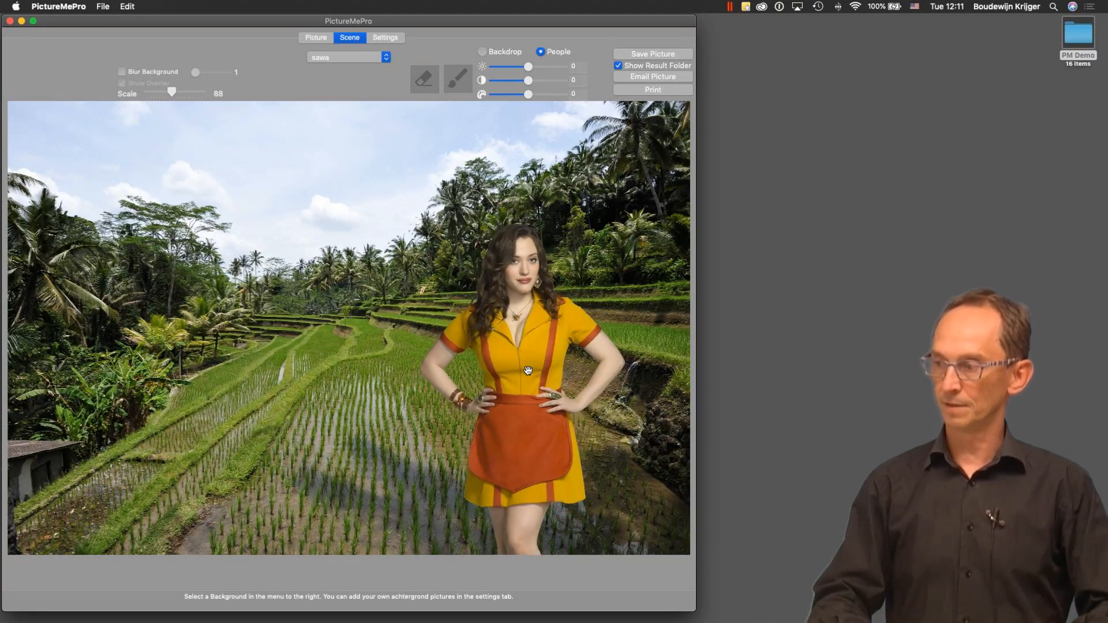
pyautogui.scroll(20, 528, 370)
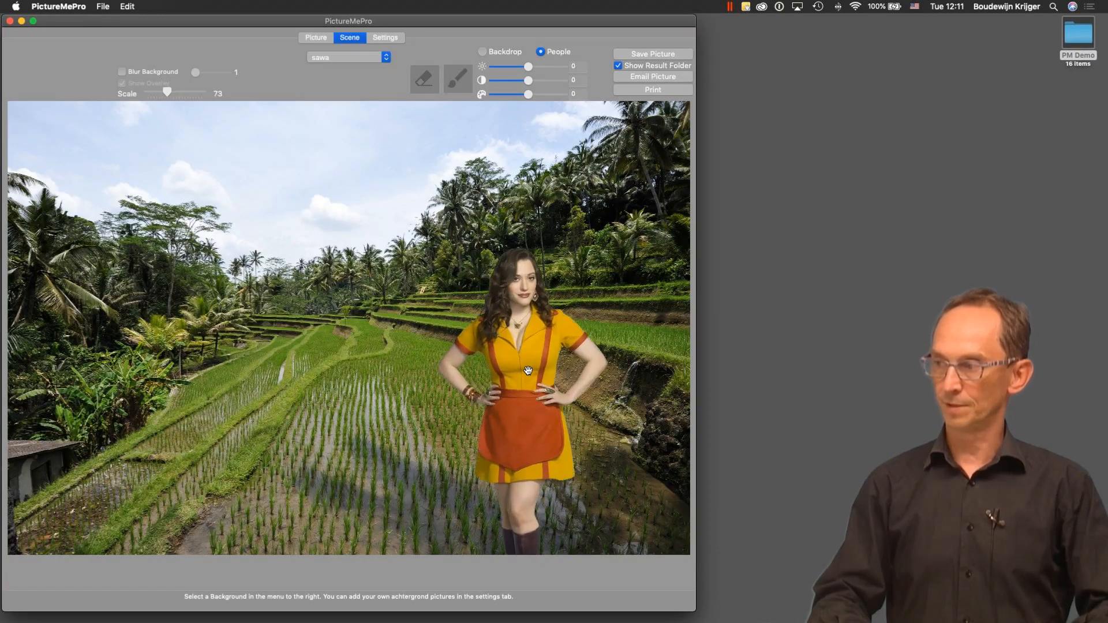
pyautogui.scroll(-20, 527, 371)
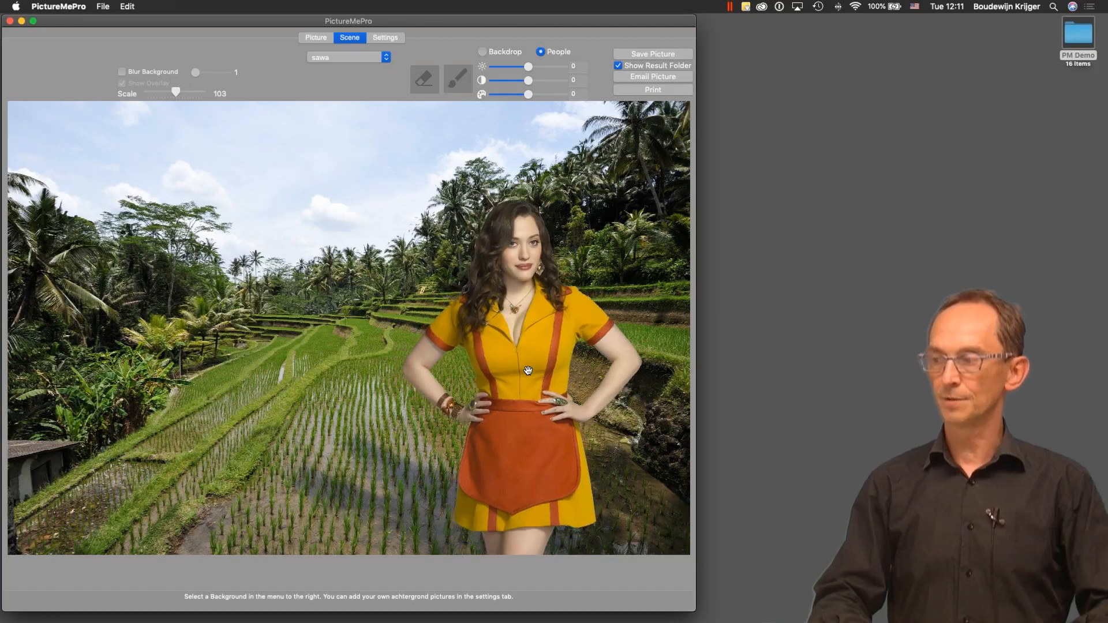
pyautogui.scroll(-10, 527, 370)
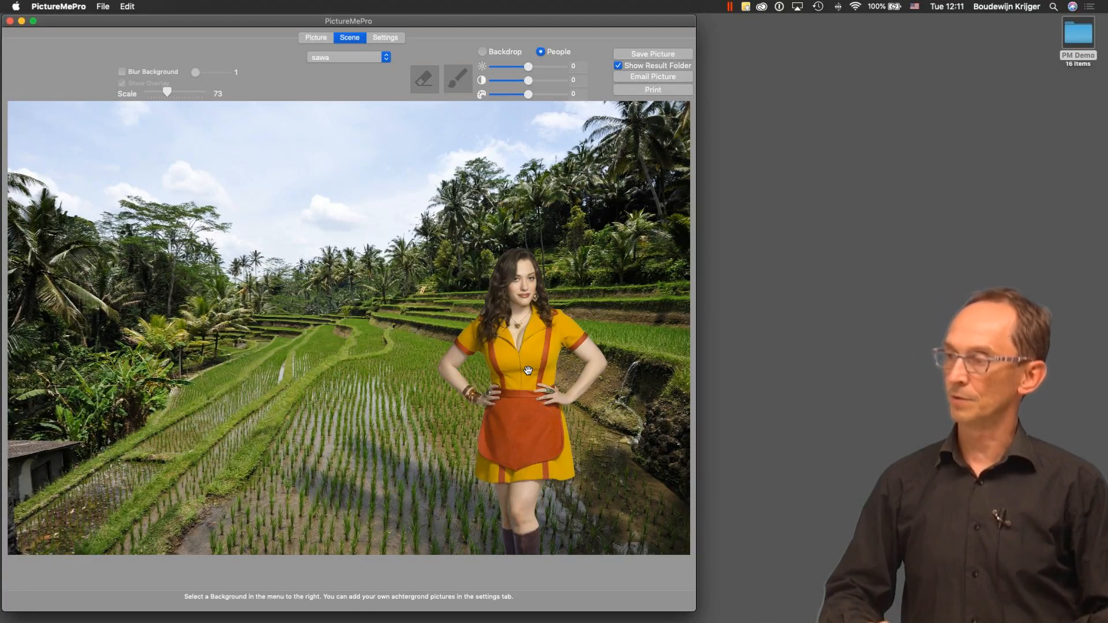
# Move the woman in the yellow dress to the left part of the sawa scene, with her boot tops above the lower edge.
pyautogui.hscroll(10, 527, 371)
pyautogui.hscroll(15, 528, 370)
pyautogui.hscroll(-10, 527, 371)
pyautogui.scroll(-8, 527, 370)
pyautogui.scroll(10, 527, 370)
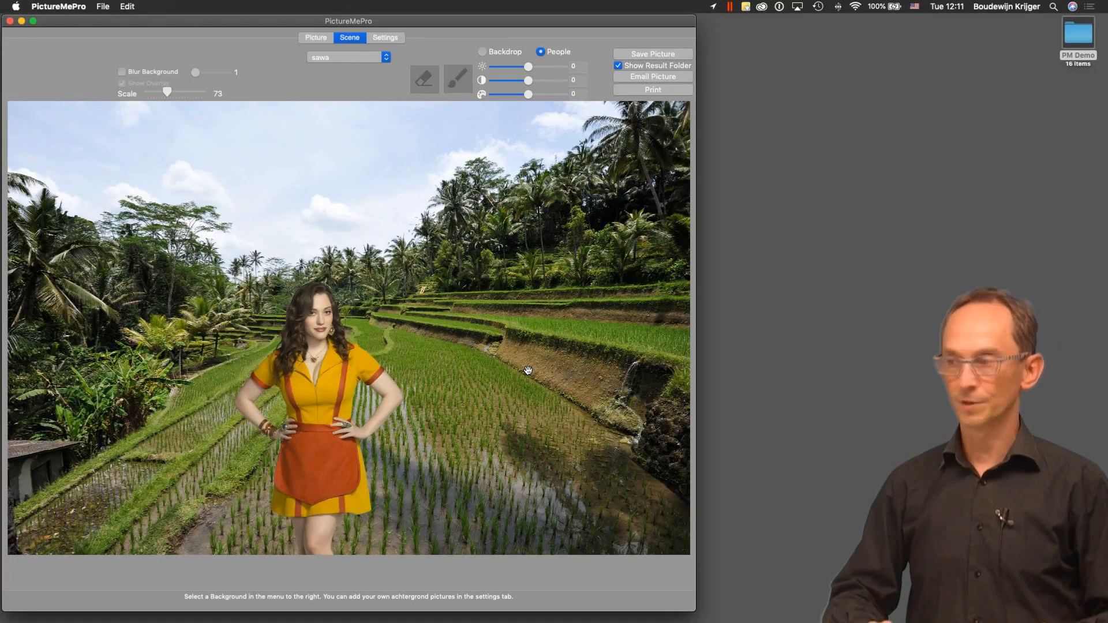
pyautogui.hscroll(10, 527, 370)
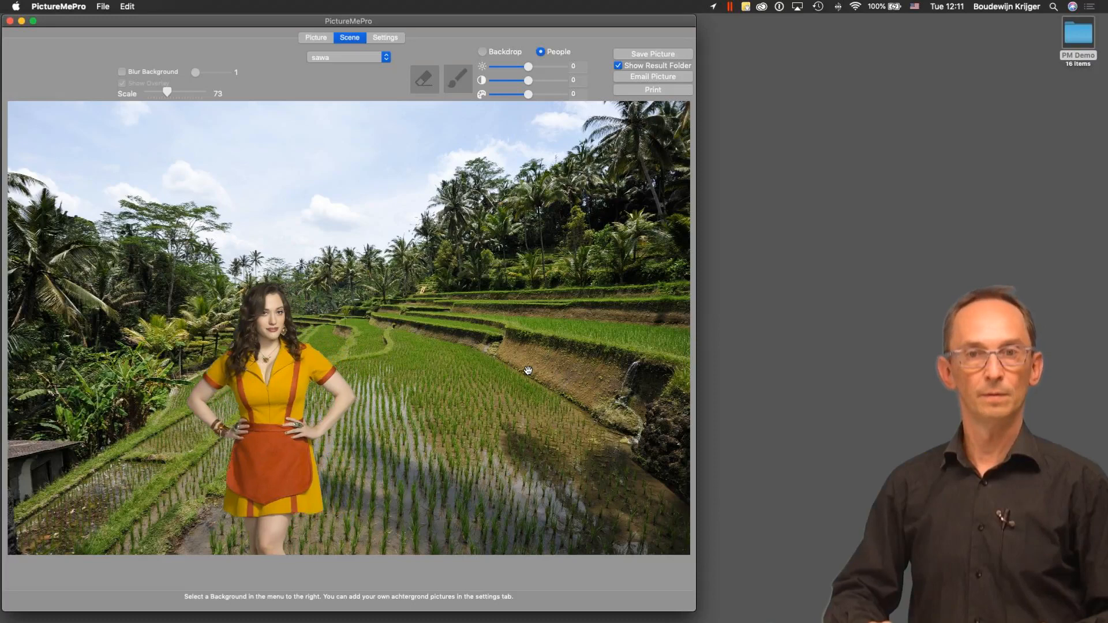
pyautogui.hscroll(-5, 528, 371)
pyautogui.hscroll(-18, 527, 370)
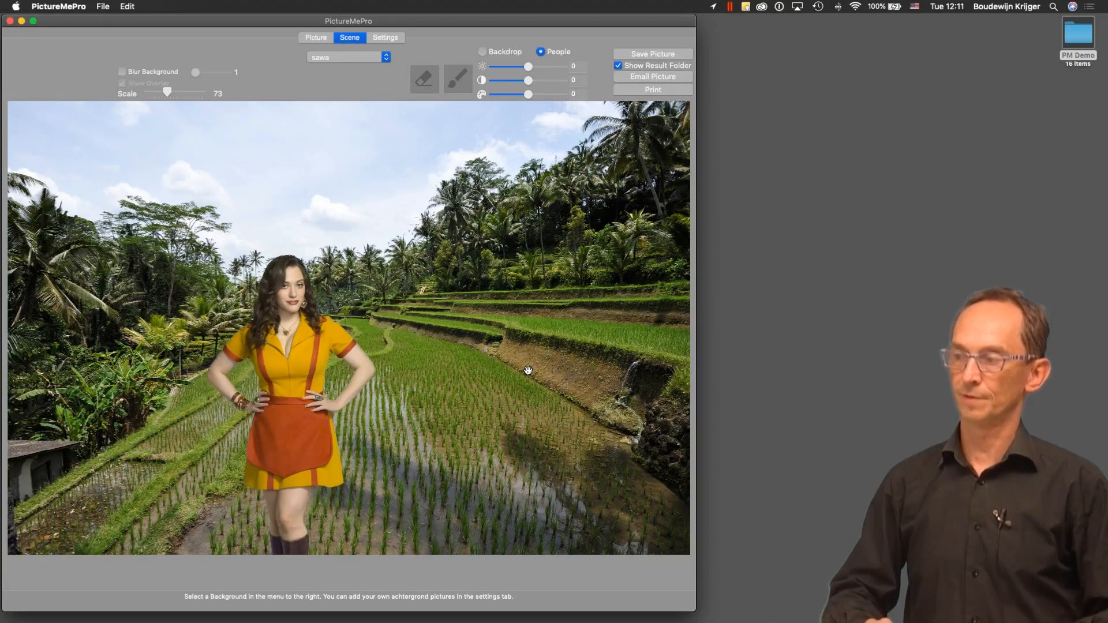
pyautogui.hscroll(20, 527, 371)
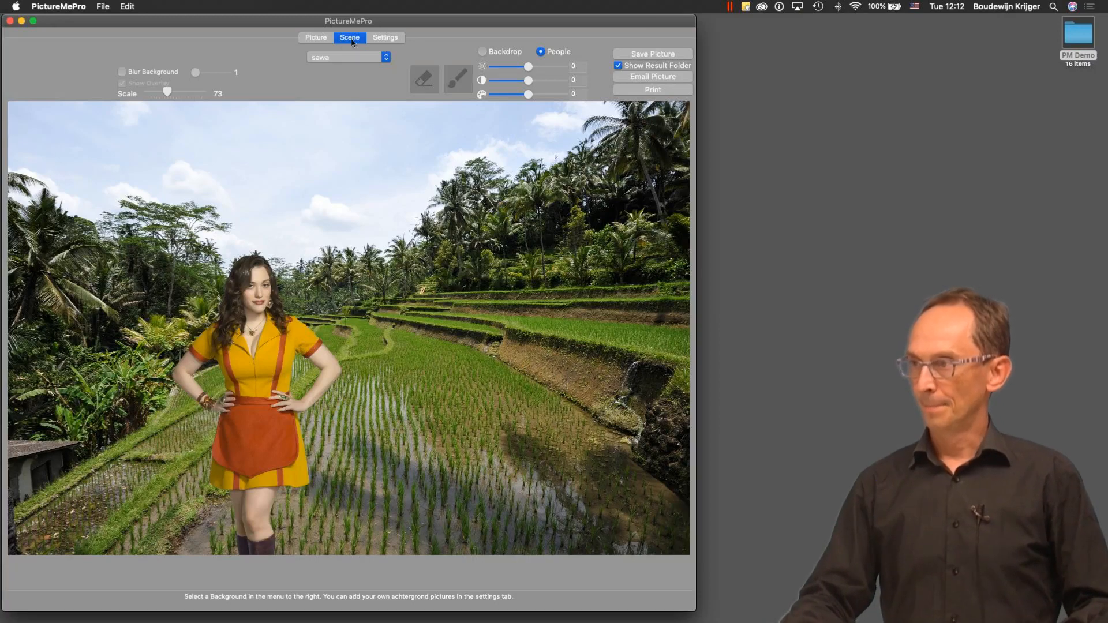
# Load the picture VH1_SingleLadies_lores.jpg from the PM Demo folder and accept its cutout.
pyautogui.click(323, 38)
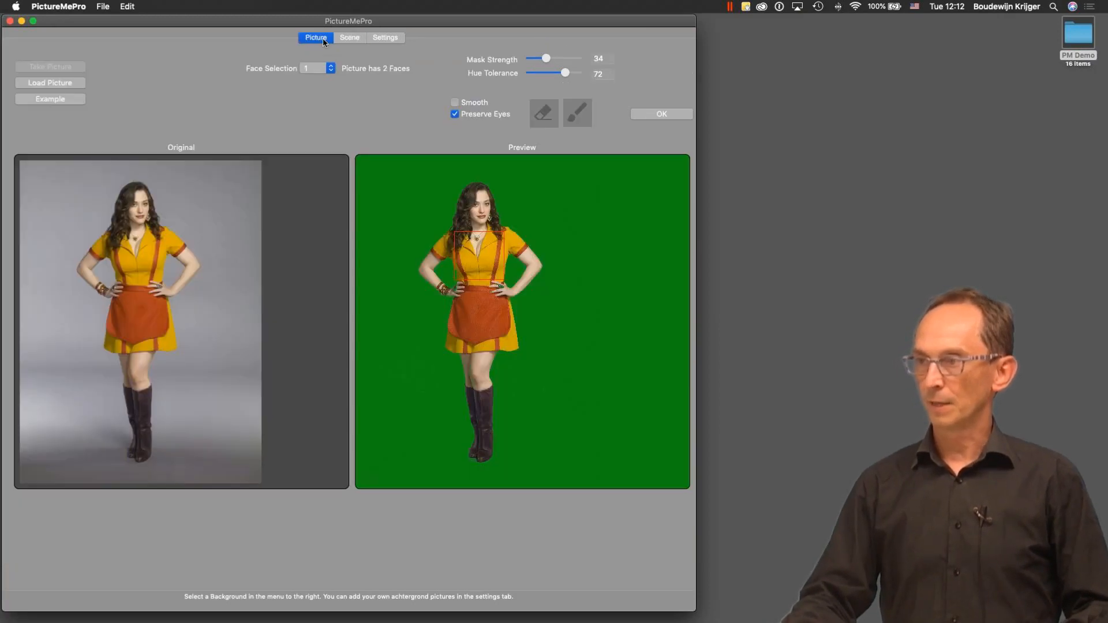
pyautogui.click(50, 83)
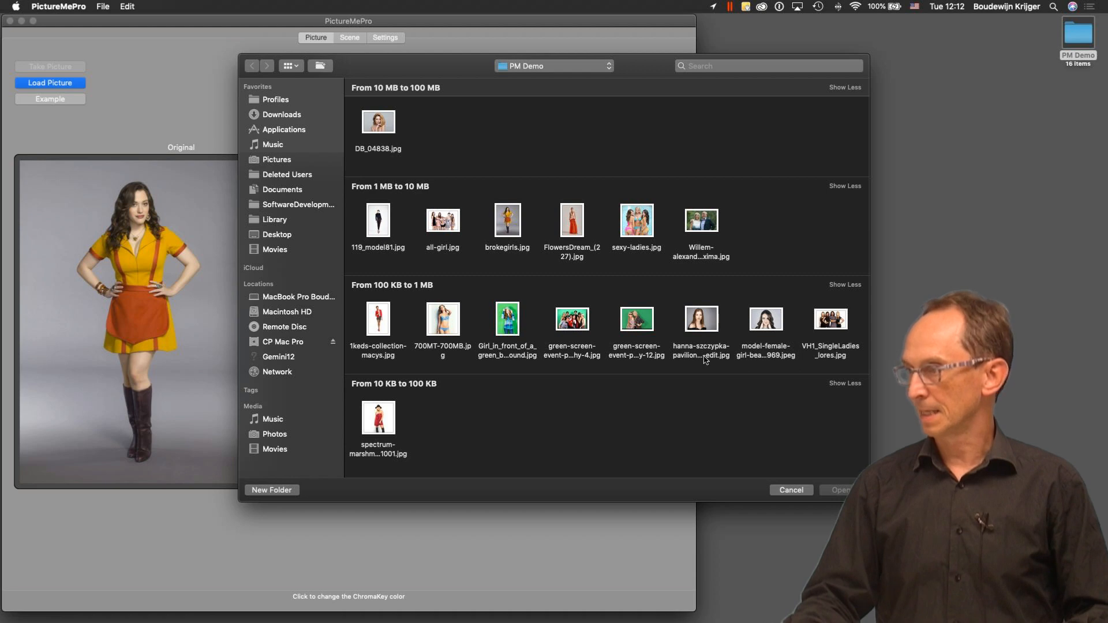
pyautogui.doubleClick(831, 323)
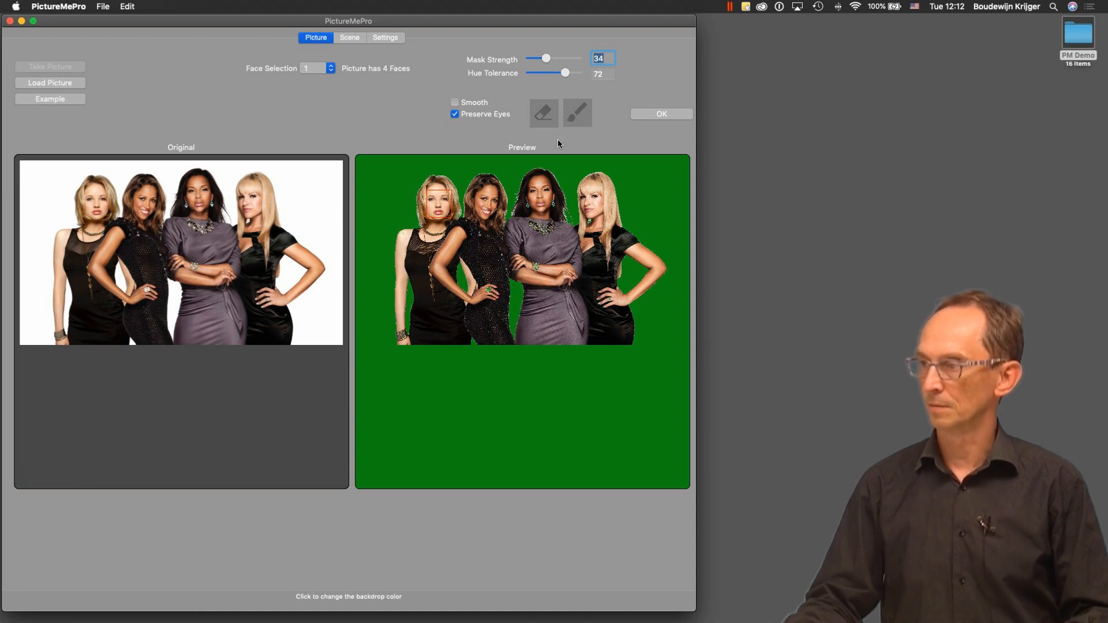
pyautogui.click(577, 114)
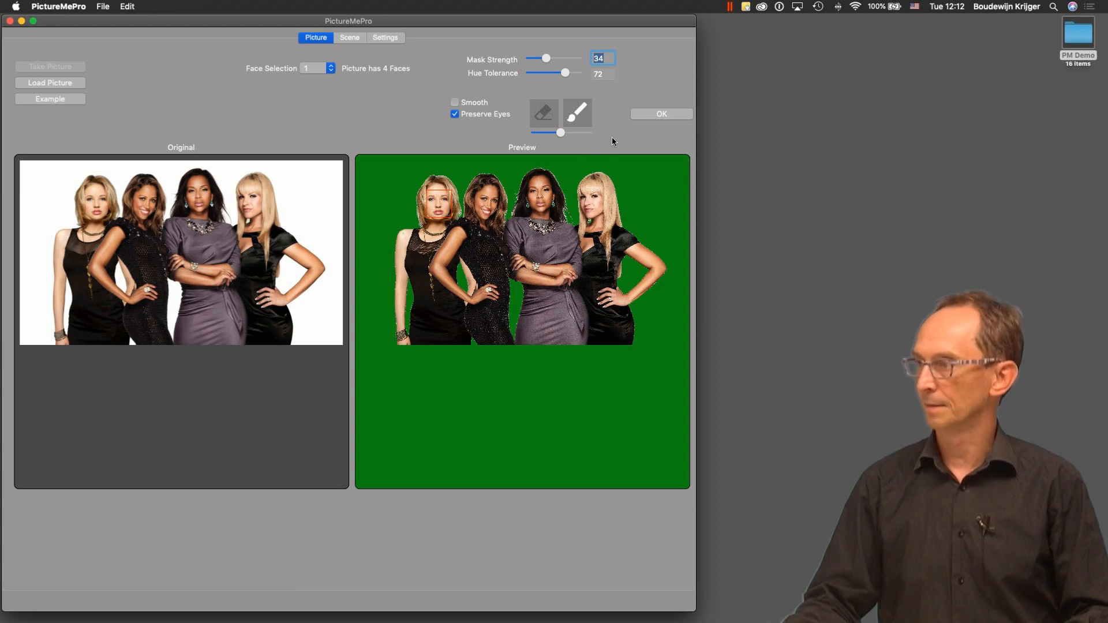
pyautogui.click(661, 112)
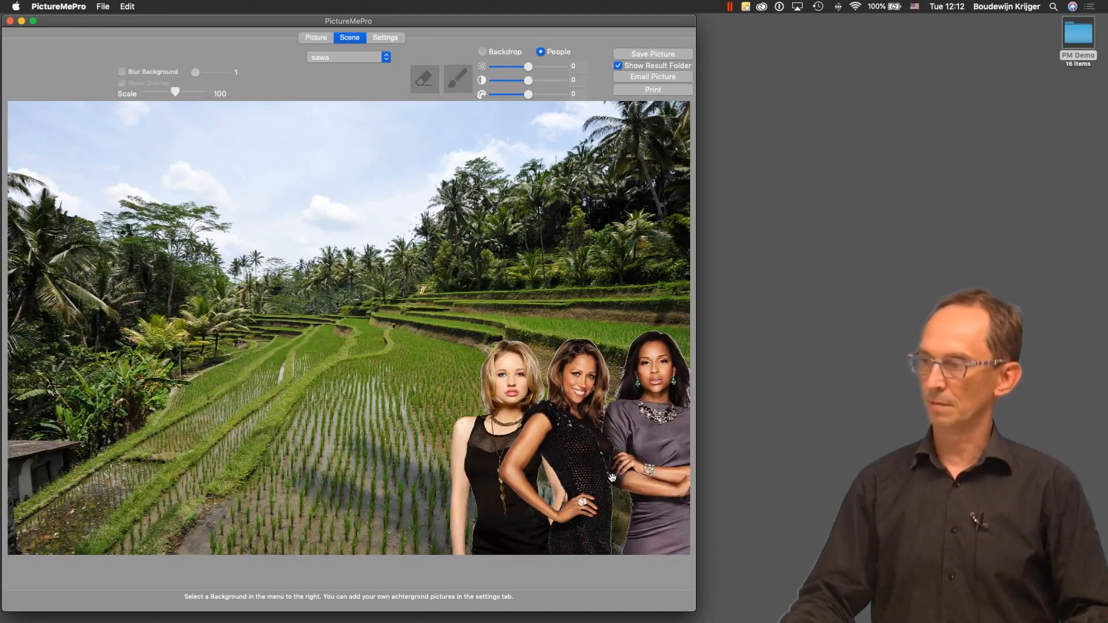
# Move the four women to the left-centre of the sawa scene and scale the group to 125.
pyautogui.moveTo(375, 386); pyautogui.dragTo(352, 477)
pyautogui.scroll(5, 351, 477)
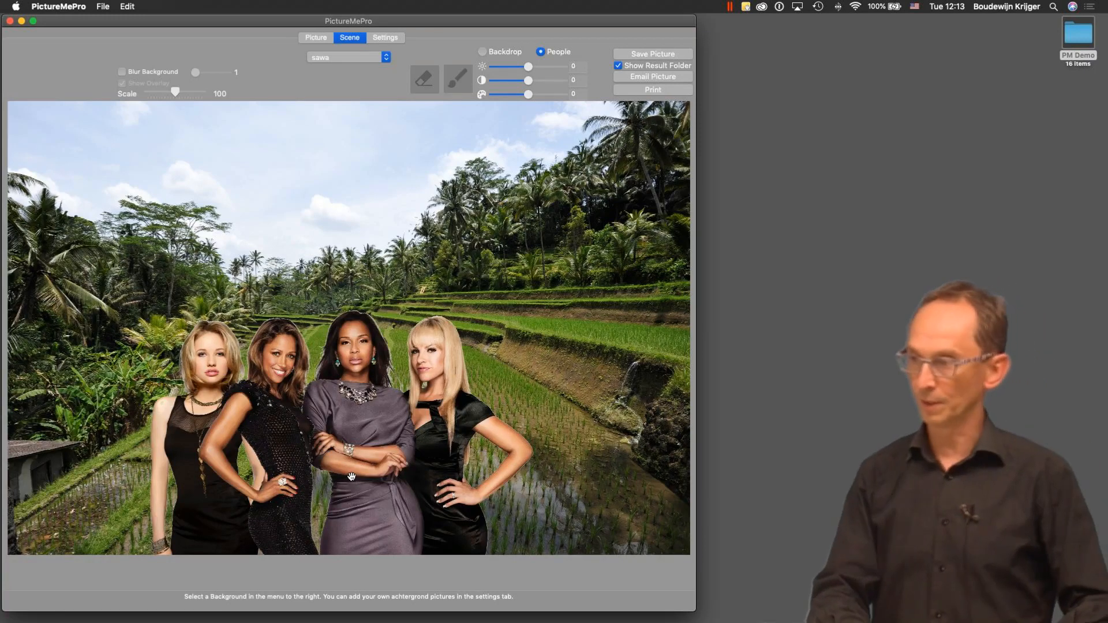
pyautogui.scroll(5, 352, 477)
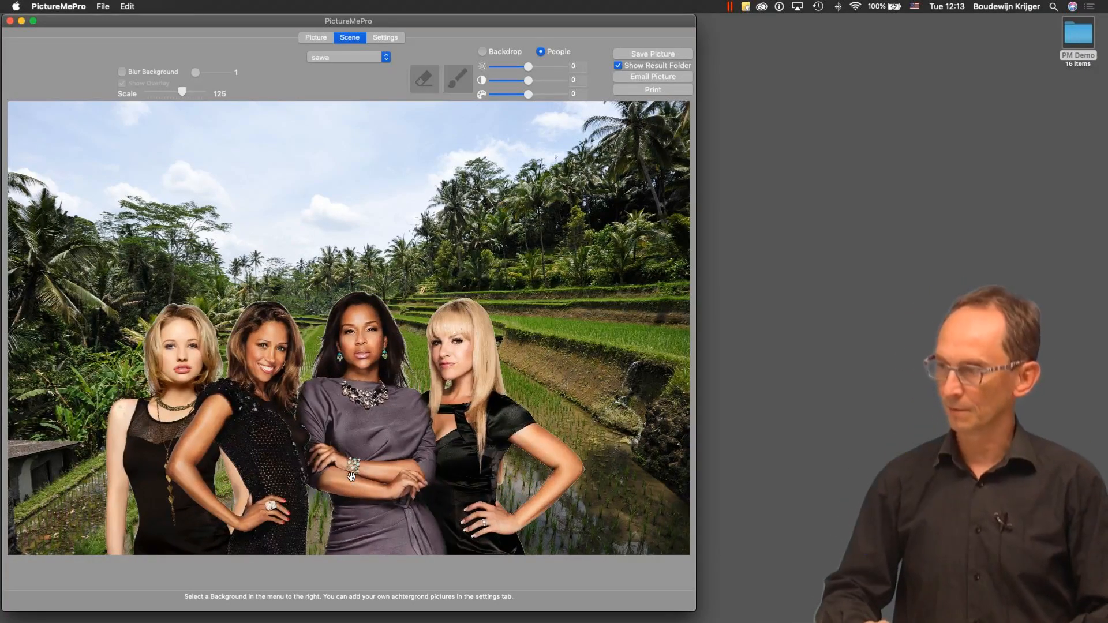
pyautogui.press('Up')
pyautogui.press('Up')
pyautogui.press('Down')
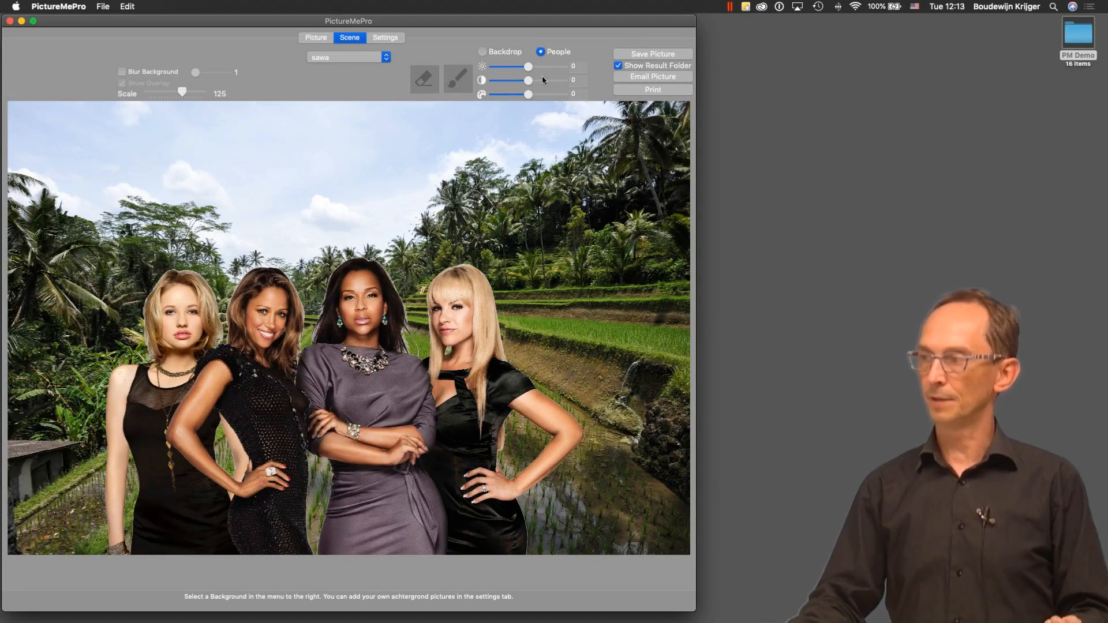
# Set the backdrop's contrast to -100 and its brightness to 22 to make it plain light grey.
pyautogui.moveTo(503, 81)
pyautogui.mouseDown()
pyautogui.moveTo(483, 82)
pyautogui.moveTo(519, 81)
pyautogui.mouseUp()
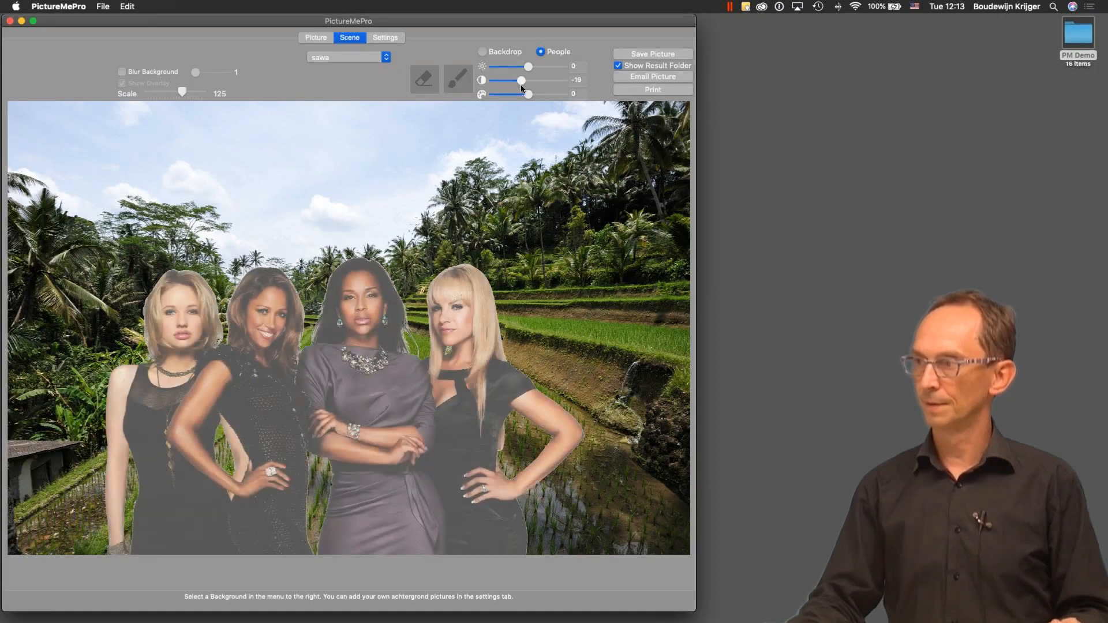
pyautogui.click(482, 82)
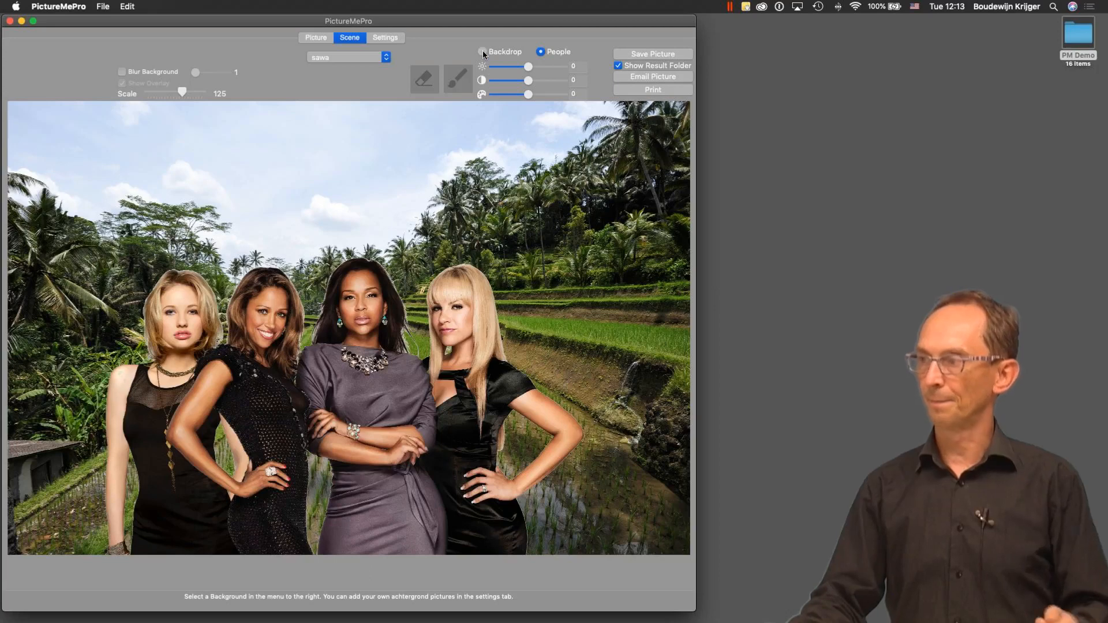
pyautogui.click(483, 52)
pyautogui.moveTo(525, 83); pyautogui.dragTo(483, 83)
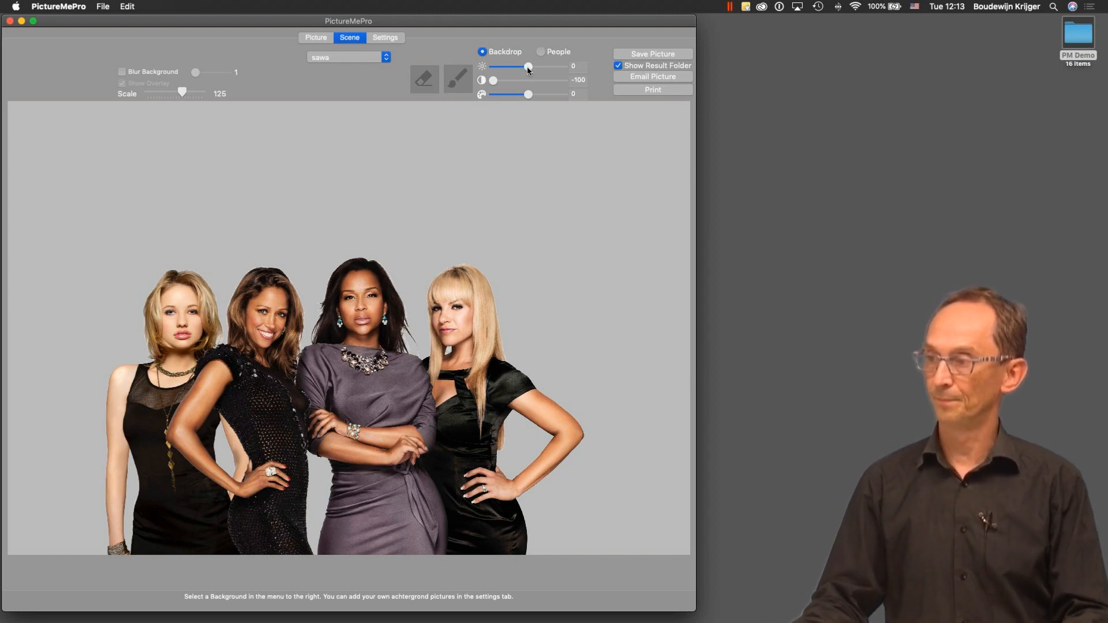
pyautogui.moveTo(531, 66); pyautogui.dragTo(546, 67)
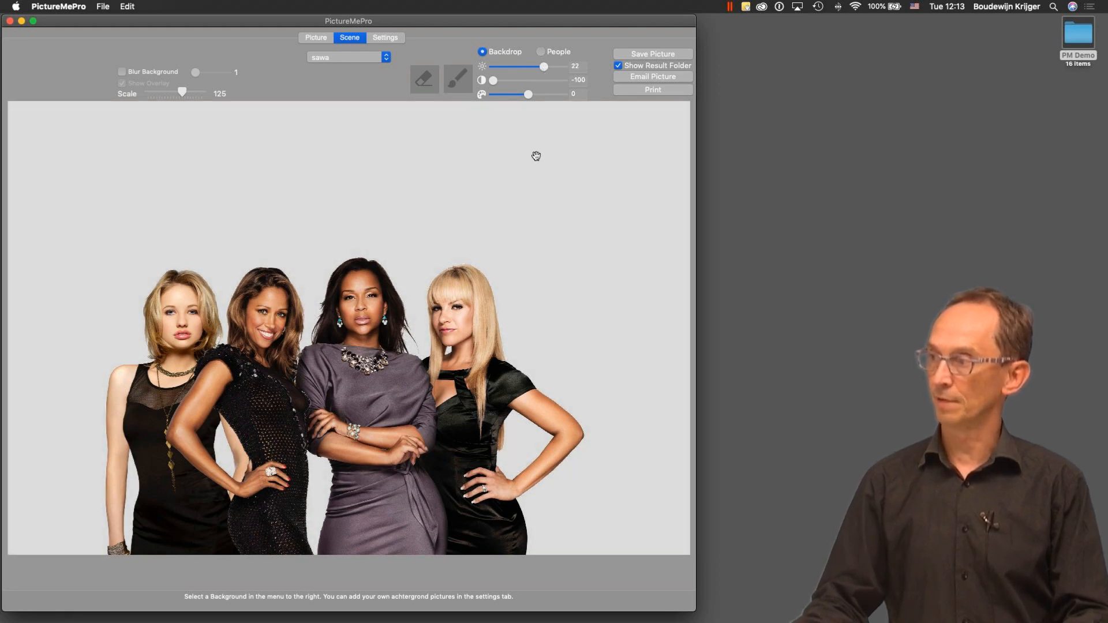
# Save the picture of the four women and open the newest JPG from the result folder in Preview.
pyautogui.click(648, 51)
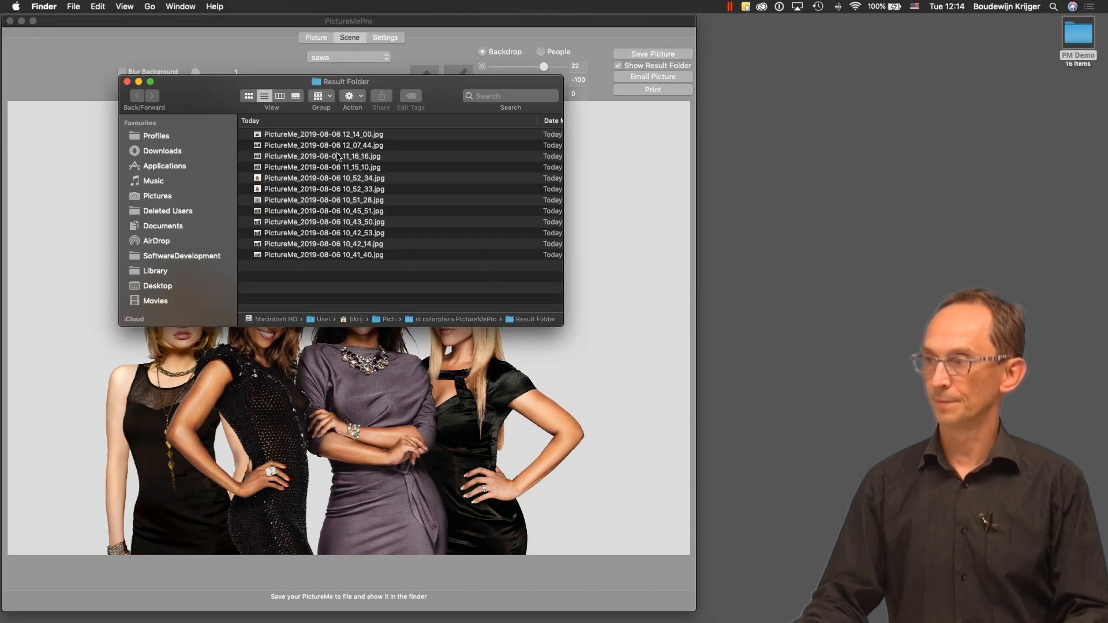
pyautogui.doubleClick(341, 134)
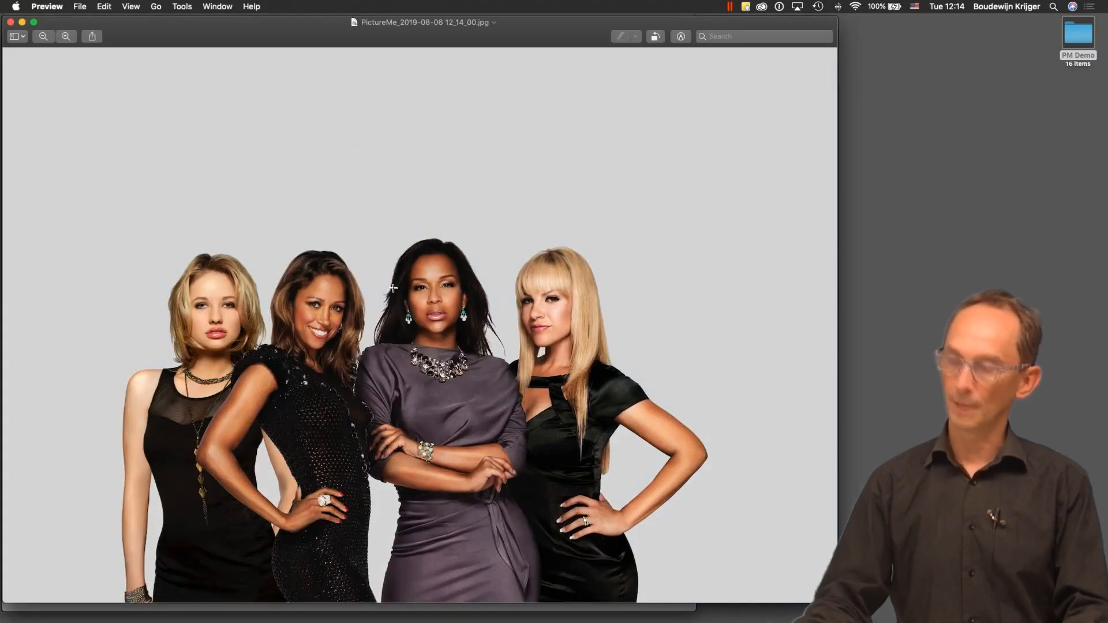
# Examine the women's faces and hair edges up close in the saved picture, and close it with the result folder.
pyautogui.scroll(5, 393, 288)
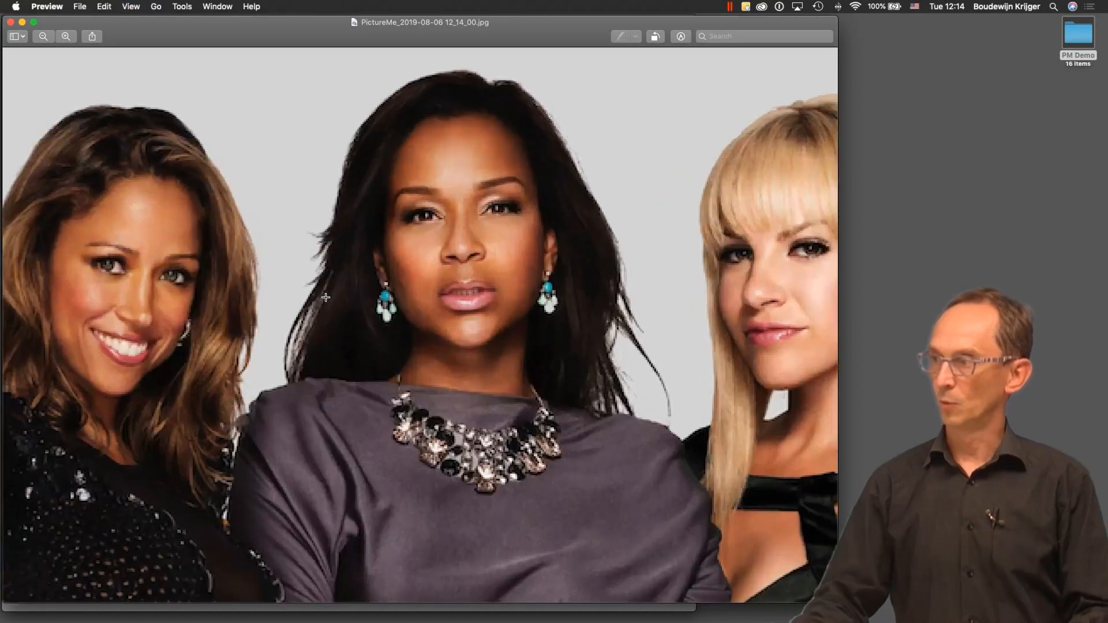
pyautogui.hscroll(-10, 313, 355)
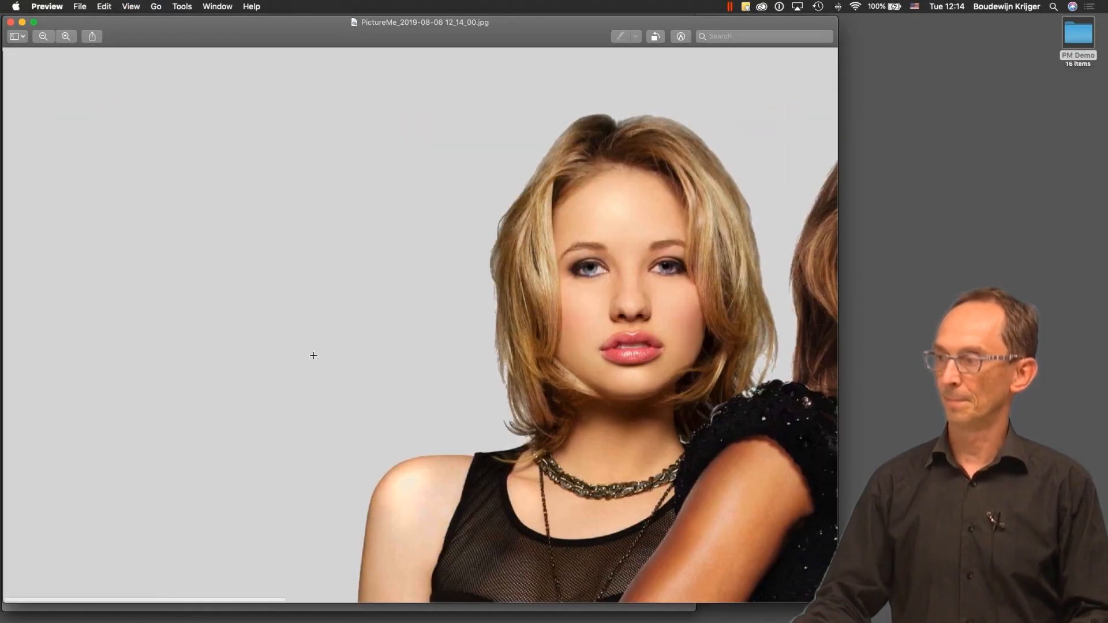
pyautogui.hscroll(5, 312, 354)
pyautogui.scroll(-5, 303, 354)
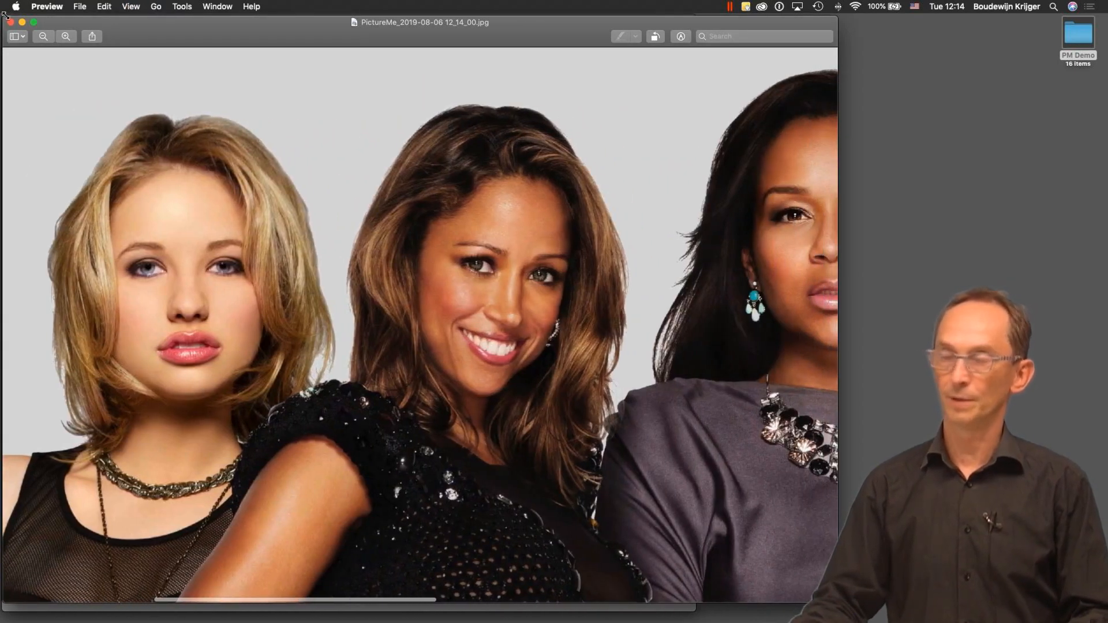
pyautogui.click(10, 22)
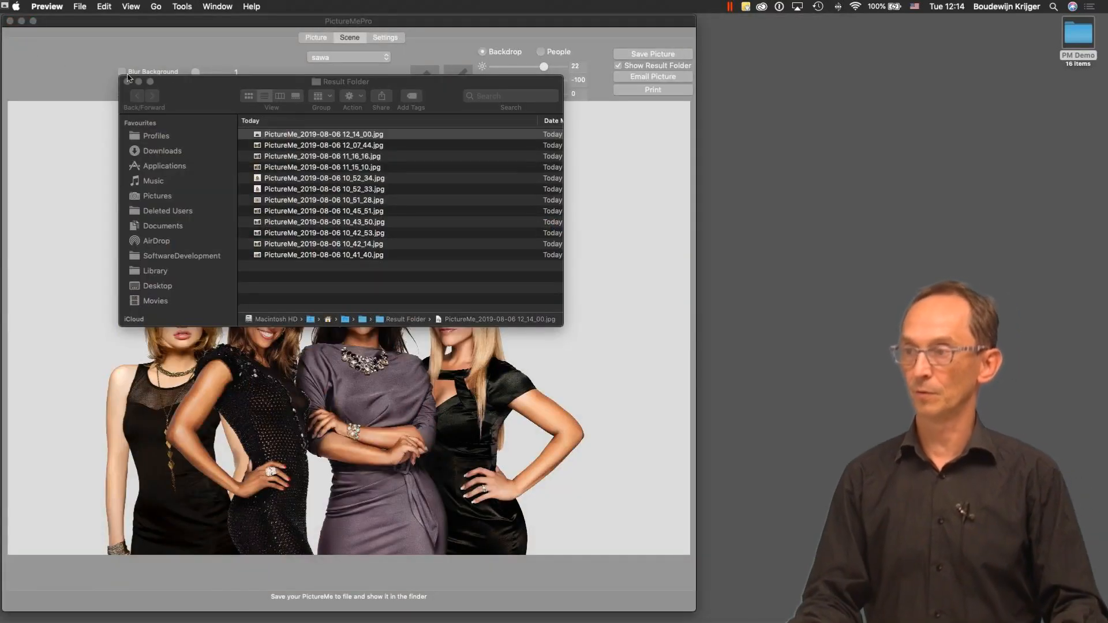
pyautogui.click(127, 82)
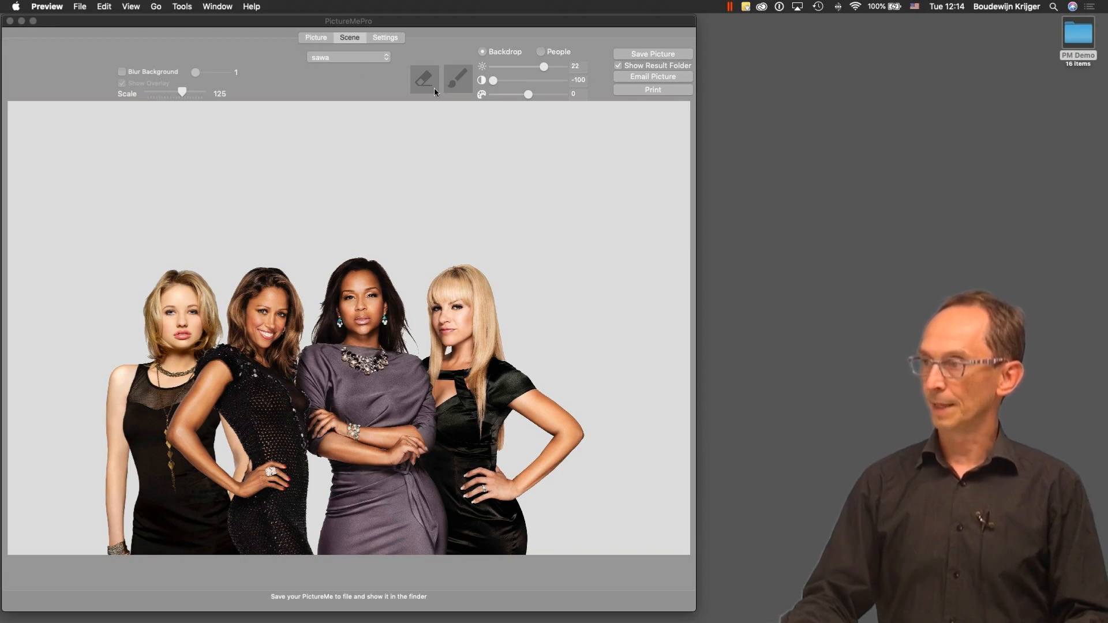
# Set the backdrop's brightness to -50 to make it black in PictureMePro.
pyautogui.click(544, 68)
pyautogui.moveTo(544, 69); pyautogui.dragTo(479, 68)
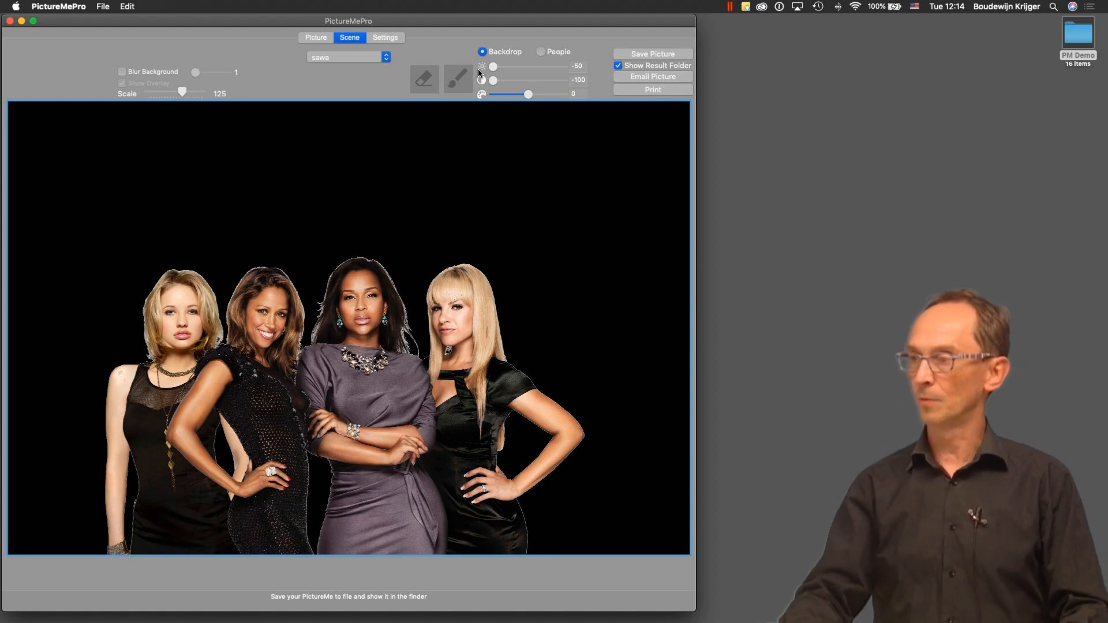
# Accept the four women's cutout with Smooth edges enabled and move the group to the left-centre of the black scene.
pyautogui.click(316, 38)
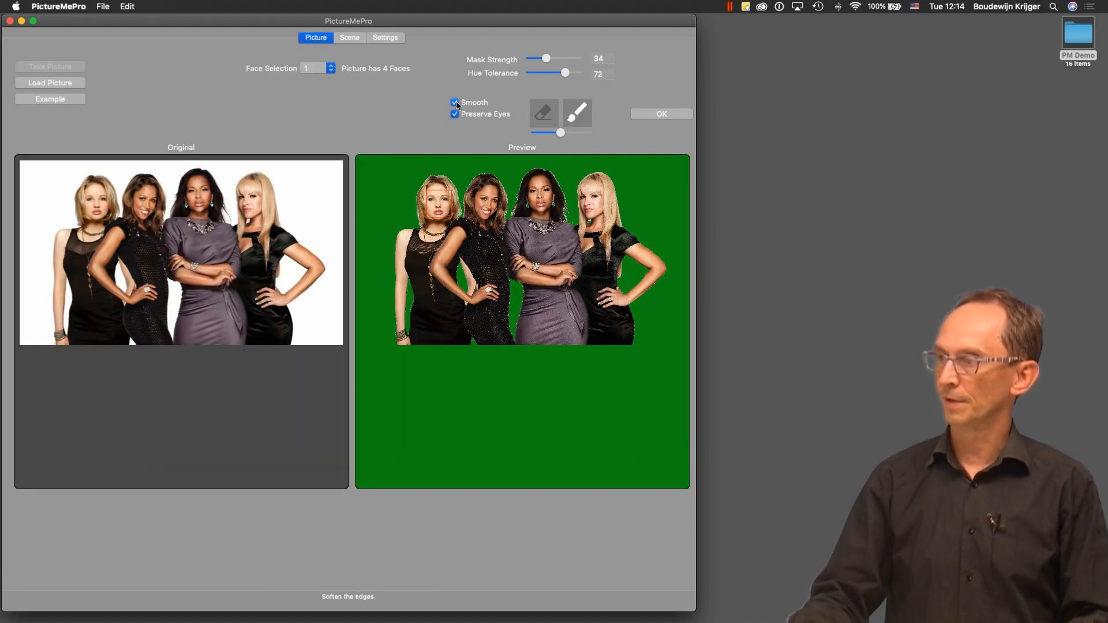
pyautogui.click(656, 115)
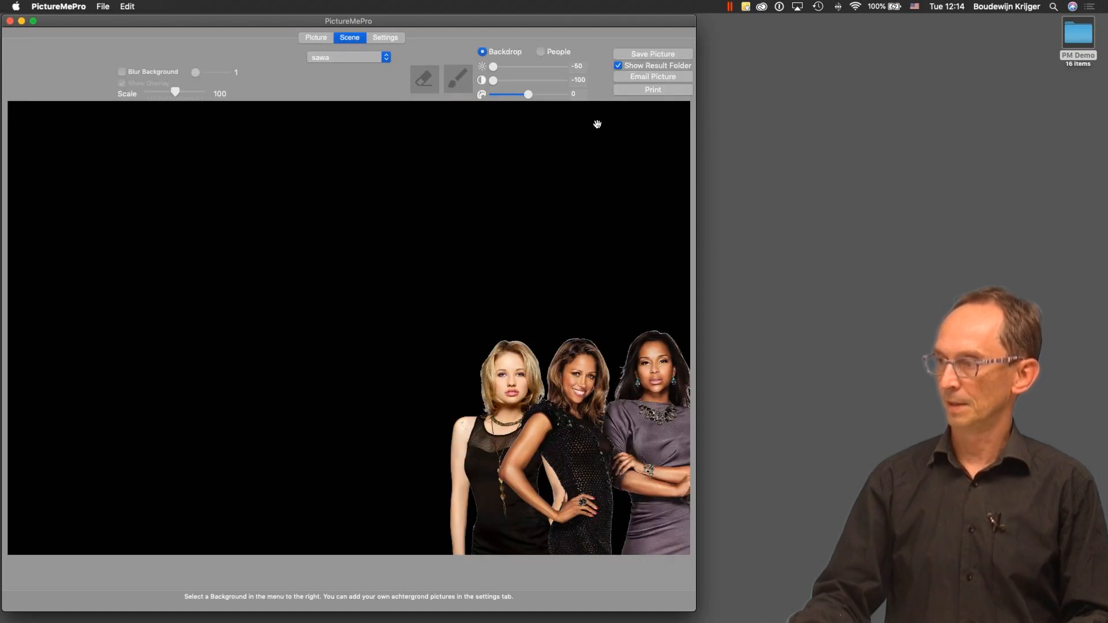
pyautogui.moveTo(579, 416); pyautogui.dragTo(430, 414)
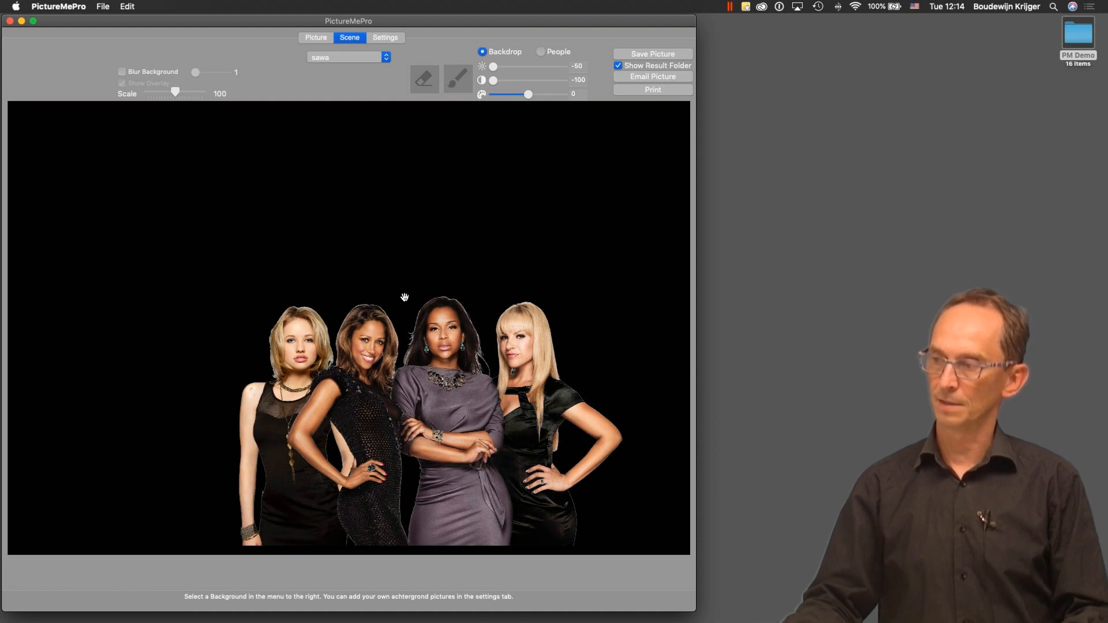
pyautogui.moveTo(423, 358); pyautogui.dragTo(382, 386)
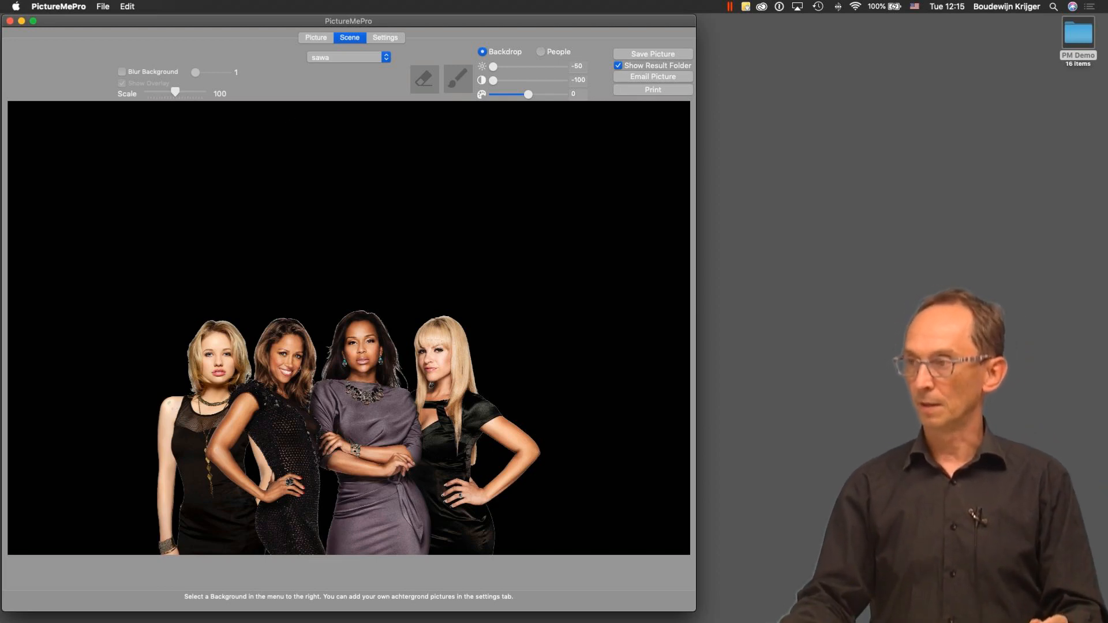
# Load the picture FlowersDream_(227).jpg from the PM Demo folder.
pyautogui.click(312, 38)
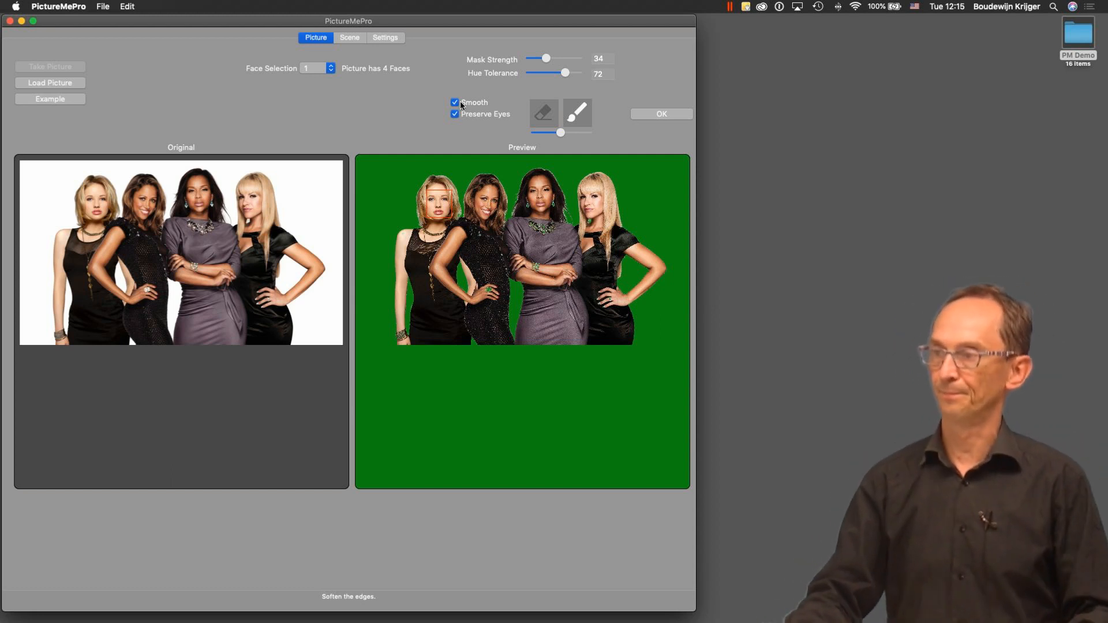
pyautogui.click(58, 84)
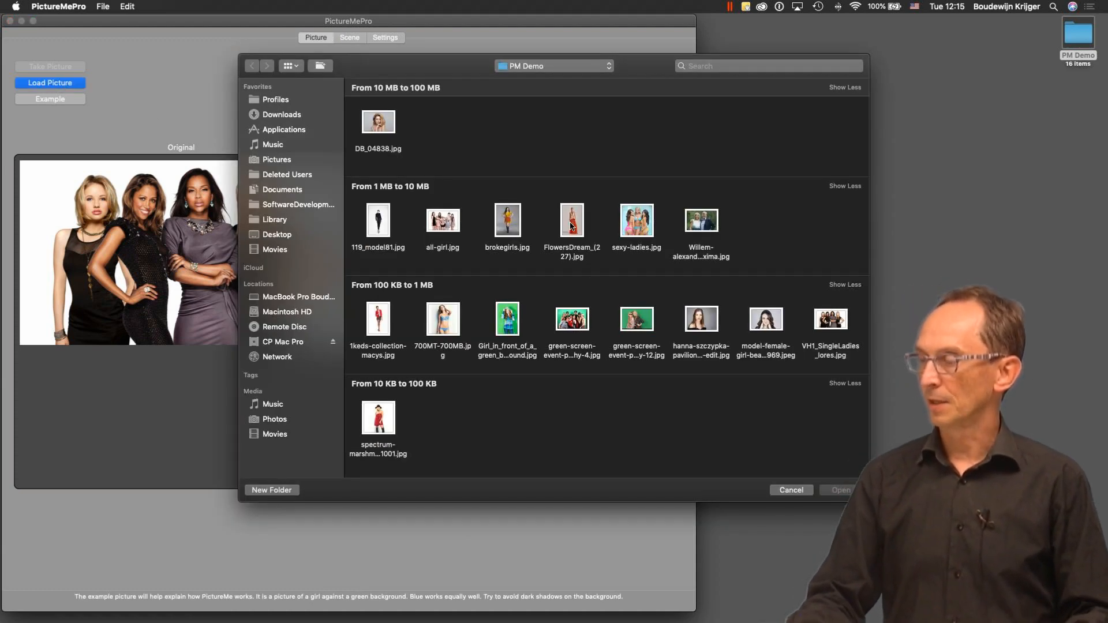
pyautogui.click(573, 226)
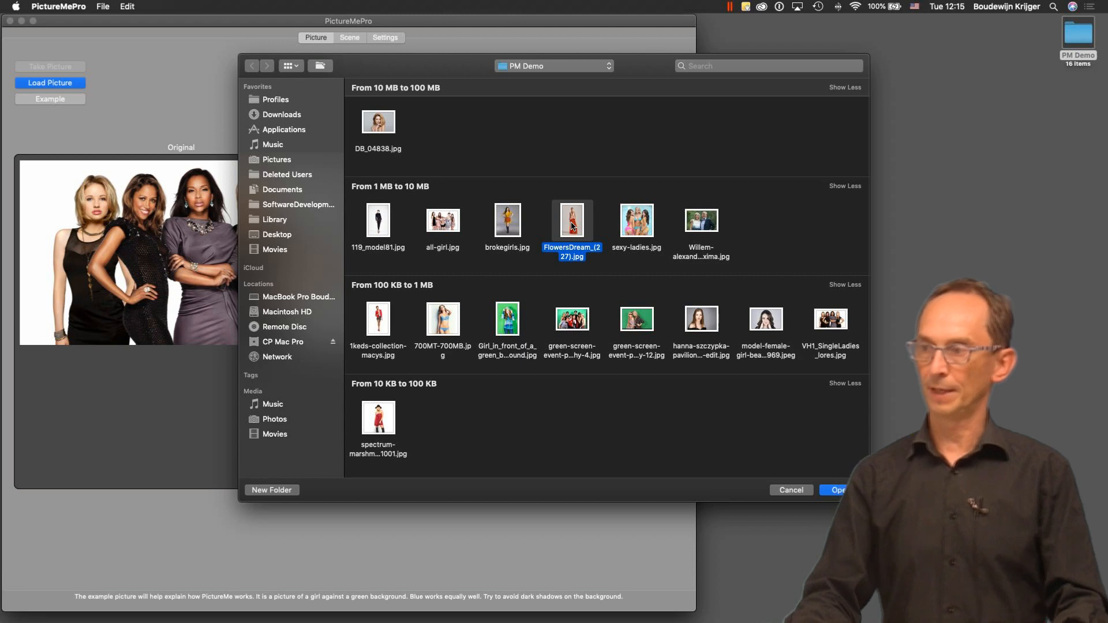
pyautogui.doubleClick(573, 226)
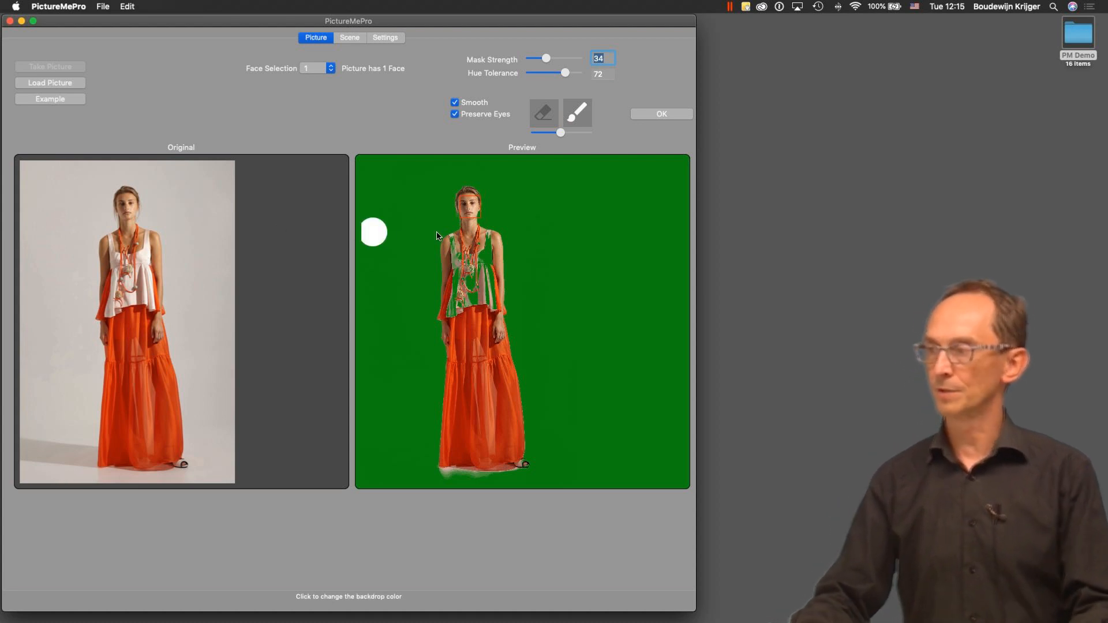
# Set the Mask Strength to 50 to clear the remaining backdrop around the hem of the orange skirt.
pyautogui.click(553, 60)
pyautogui.moveTo(552, 60); pyautogui.dragTo(545, 60)
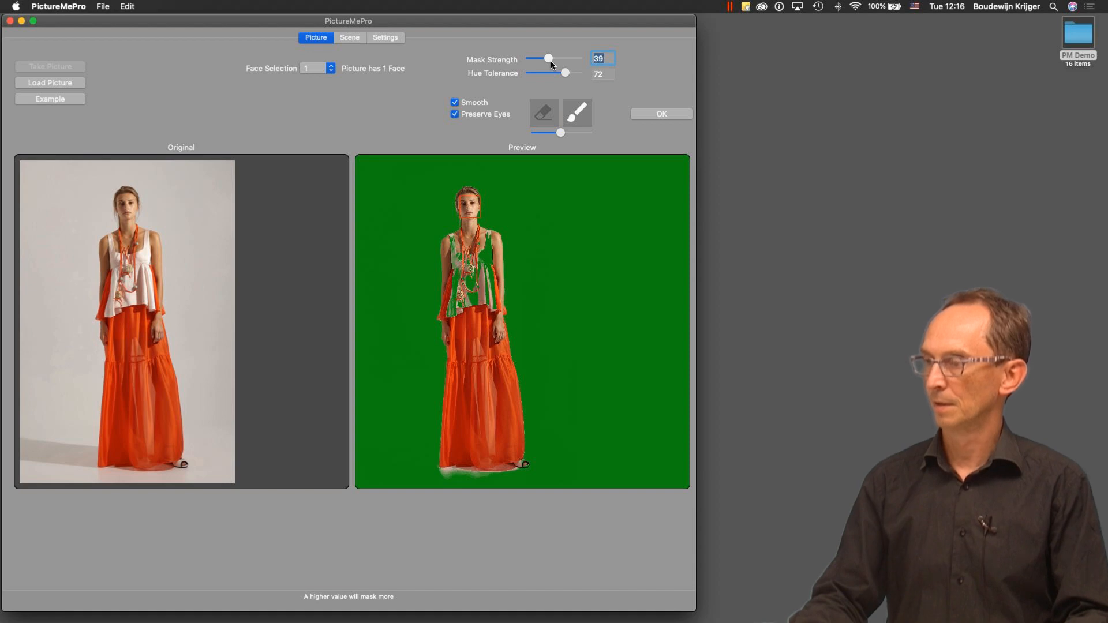
pyautogui.moveTo(550, 61); pyautogui.dragTo(555, 64)
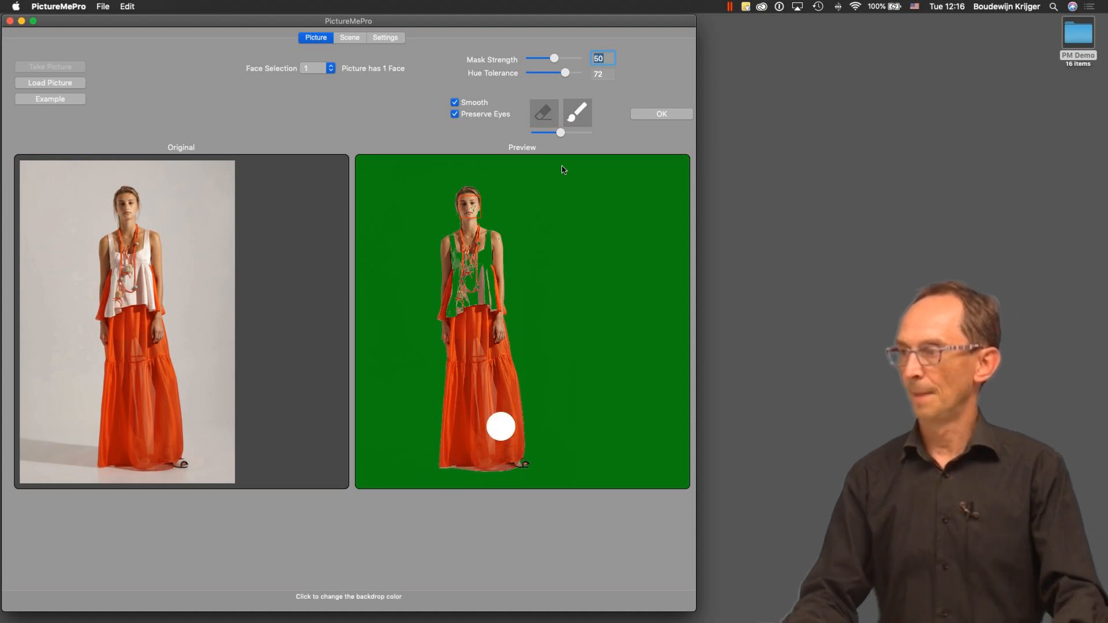
# Paint the woman's masked-out white top and shoulder straps back in with the restore brush, adjusting the brush size to fit.
pyautogui.click(578, 111)
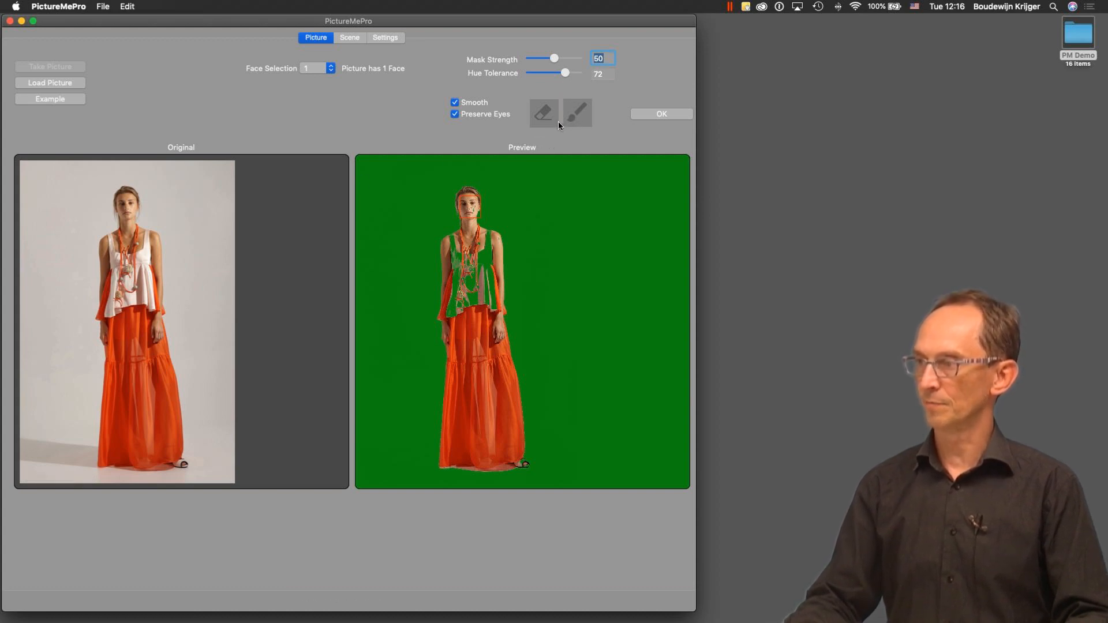
pyautogui.click(579, 115)
pyautogui.moveTo(559, 133); pyautogui.dragTo(543, 133)
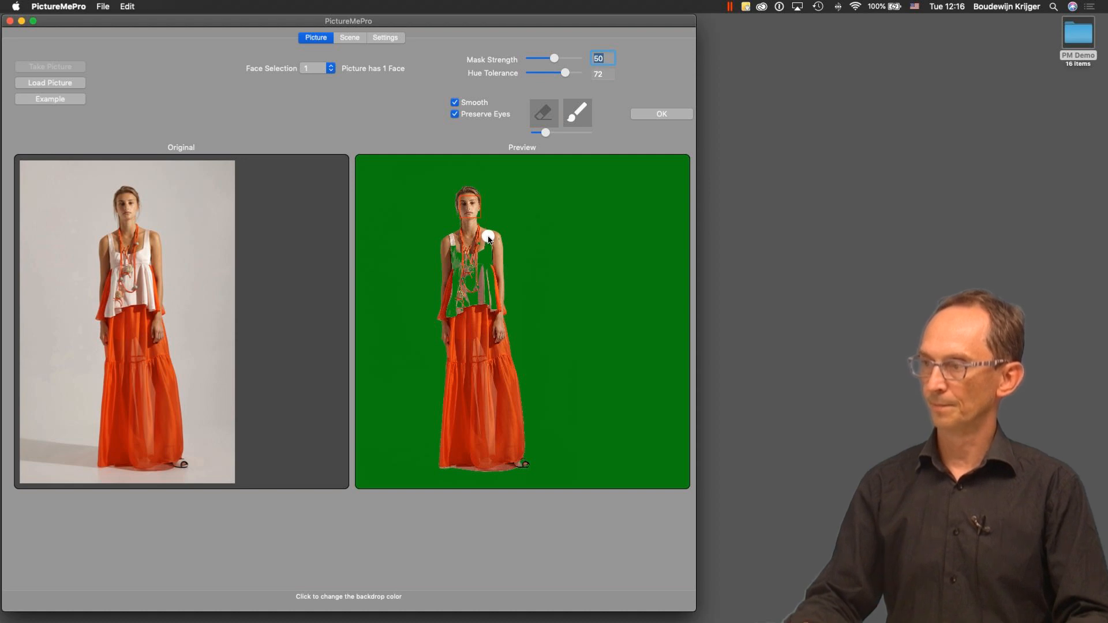
pyautogui.moveTo(545, 132); pyautogui.dragTo(556, 132)
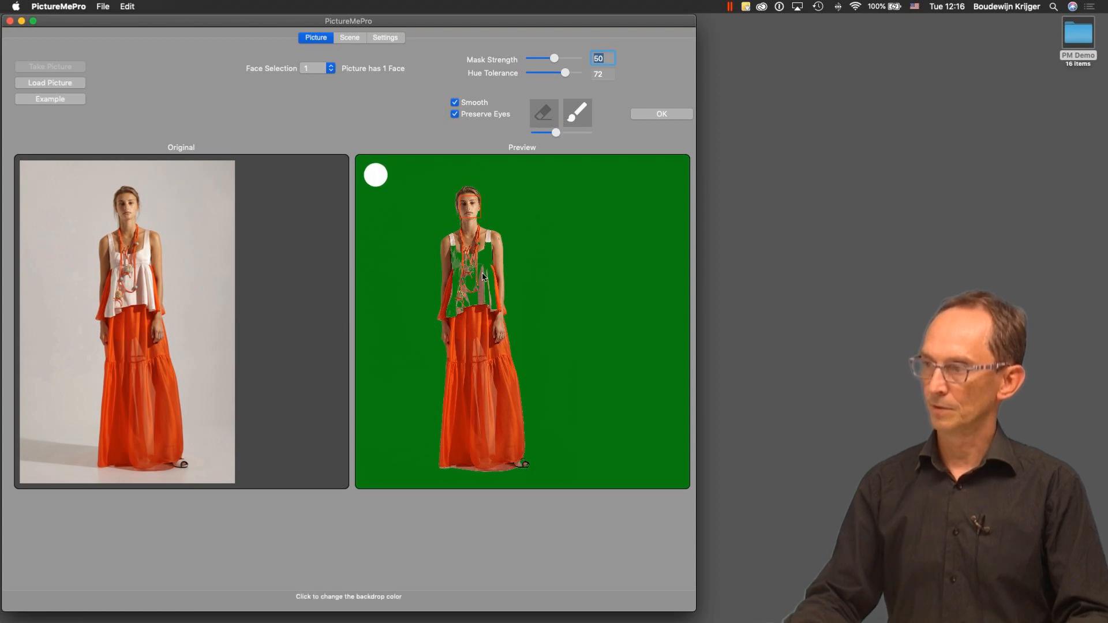
pyautogui.moveTo(460, 255)
pyautogui.mouseDown()
pyautogui.moveTo(459, 281)
pyautogui.moveTo(462, 252)
pyautogui.moveTo(456, 314)
pyautogui.moveTo(485, 310)
pyautogui.moveTo(484, 244)
pyautogui.moveTo(471, 298)
pyautogui.moveTo(474, 261)
pyautogui.moveTo(488, 246)
pyautogui.moveTo(468, 267)
pyautogui.mouseUp()
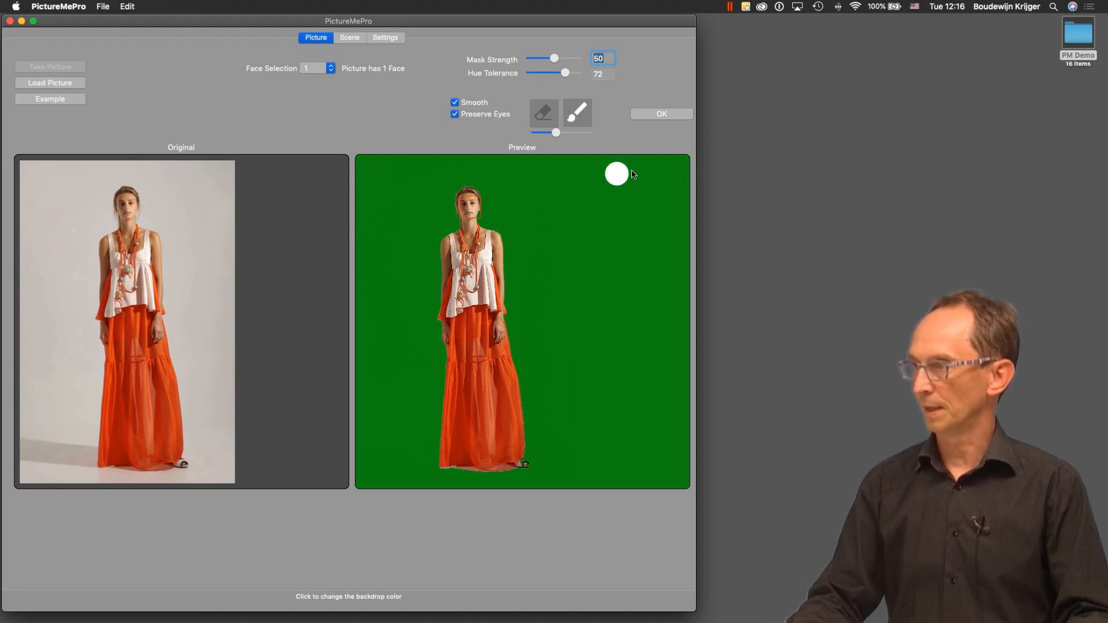
# Accept the woman's cutout and move her up in the black scene so her upper body and skirt show.
pyautogui.click(671, 116)
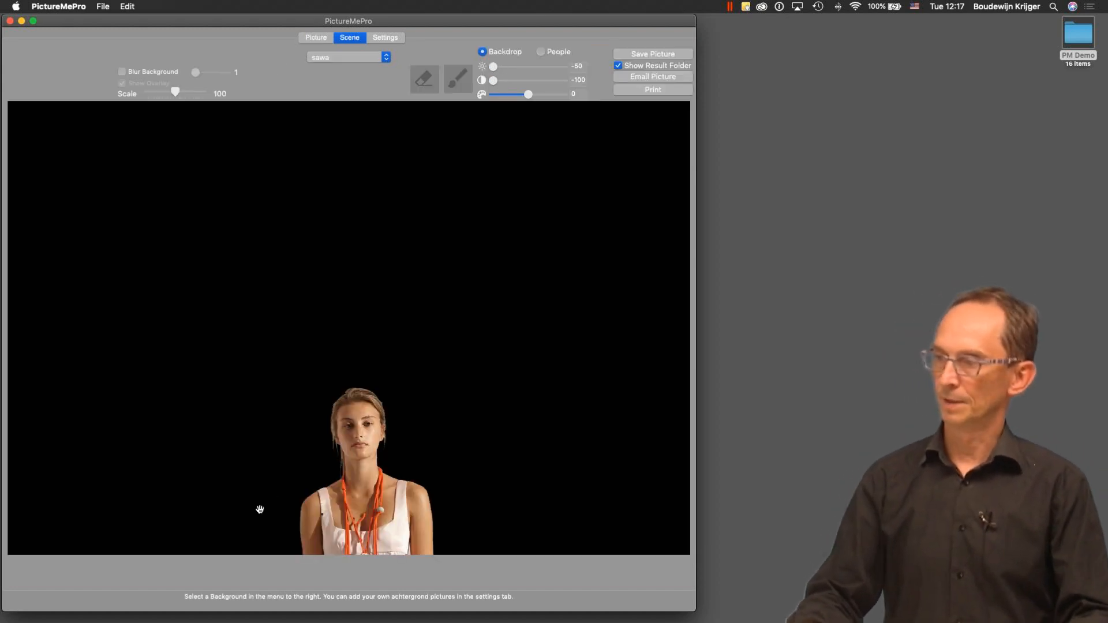
pyautogui.moveTo(365, 494); pyautogui.dragTo(360, 295)
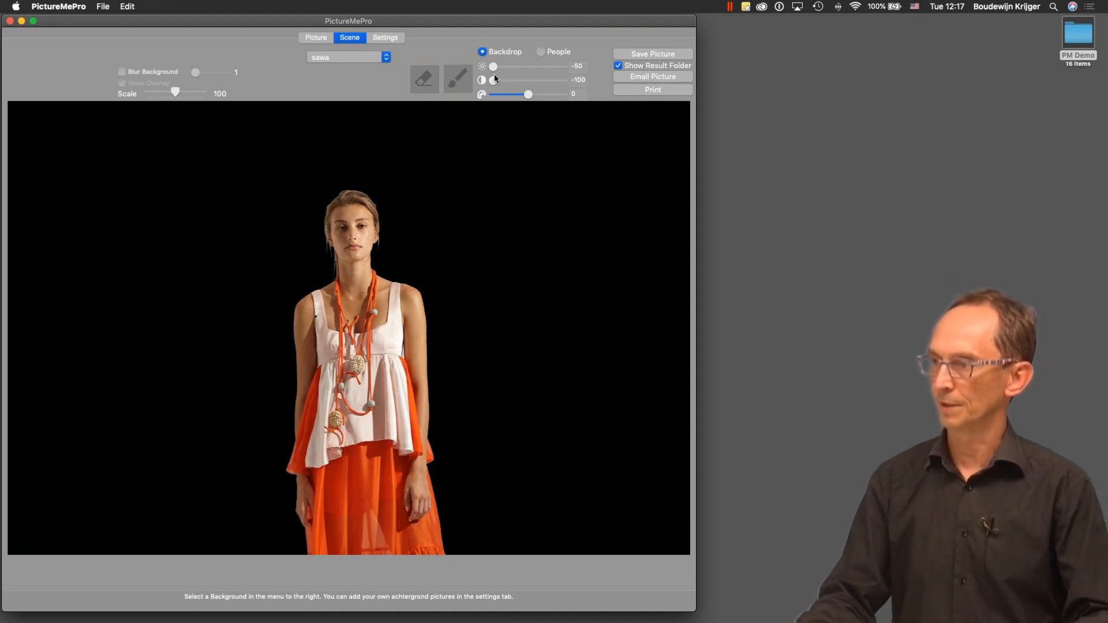
# Set the backdrop's brightness to -1 and reset its contrast to 0 to bring back the rice-field scene.
pyautogui.moveTo(494, 67); pyautogui.dragTo(613, 84)
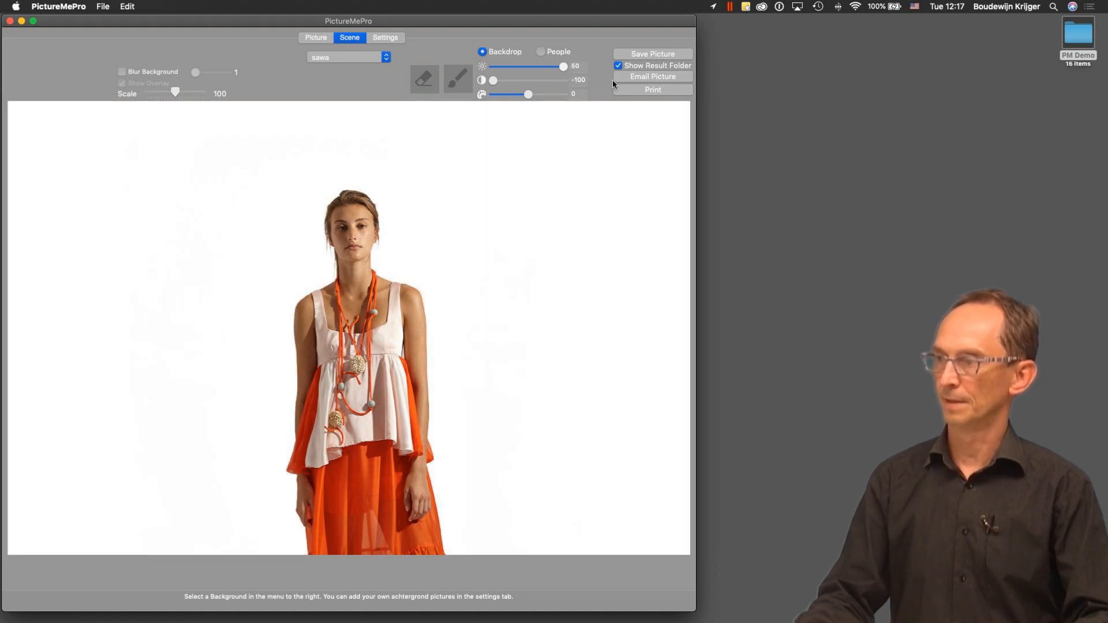
pyautogui.moveTo(536, 74); pyautogui.dragTo(529, 73)
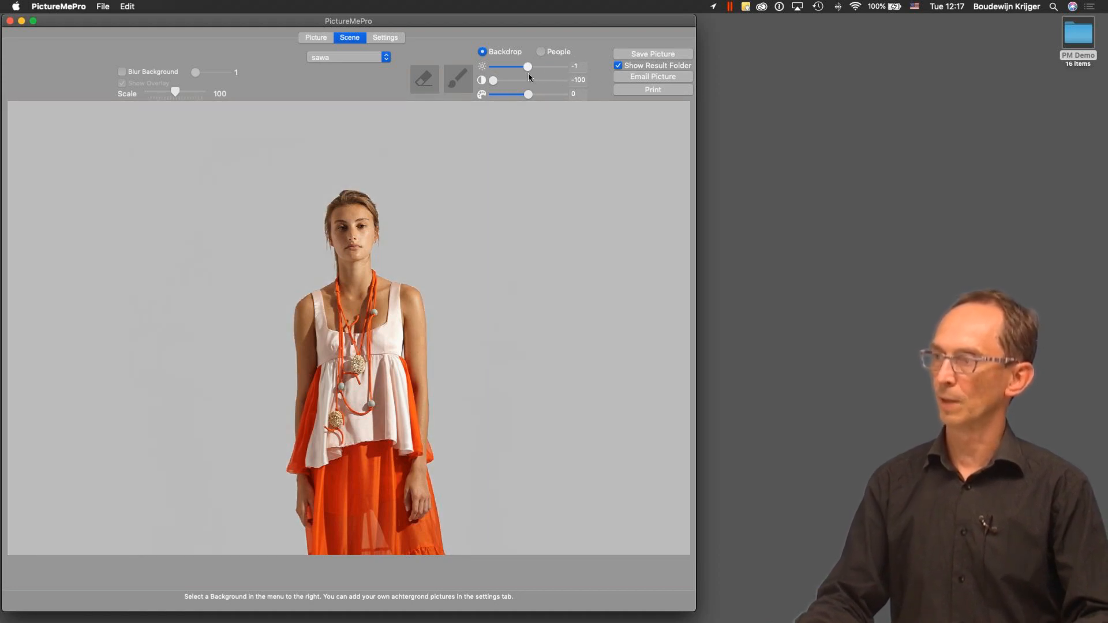
pyautogui.click(481, 81)
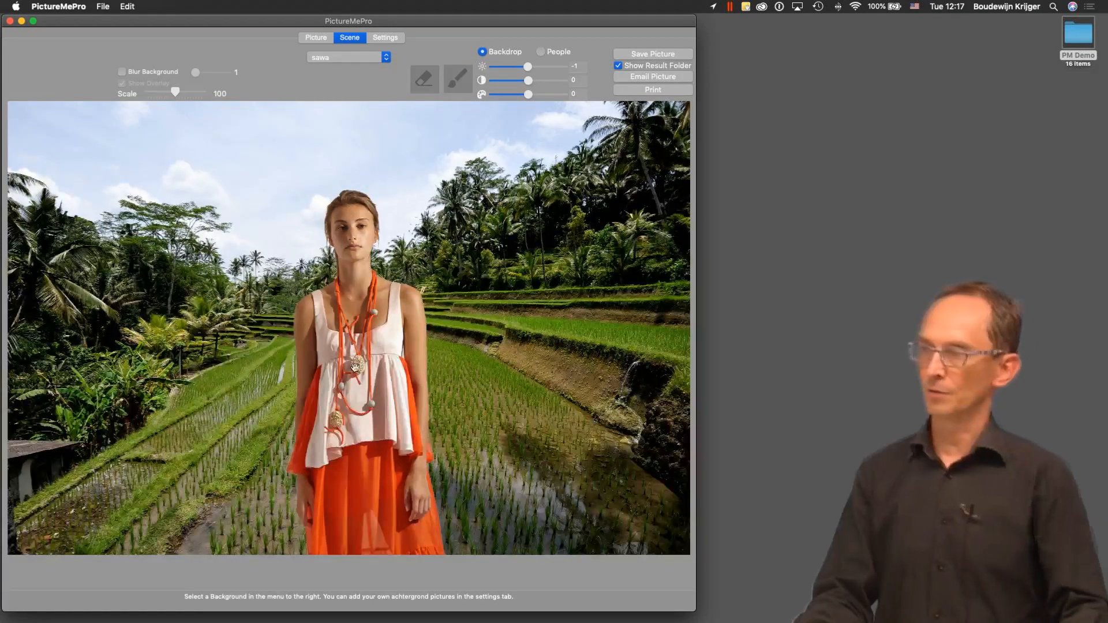
# Move the woman to the left side of the rice-field scene and enlarge her to a scale of 195.
pyautogui.moveTo(506, 353); pyautogui.dragTo(289, 343)
pyautogui.scroll(5, 289, 343)
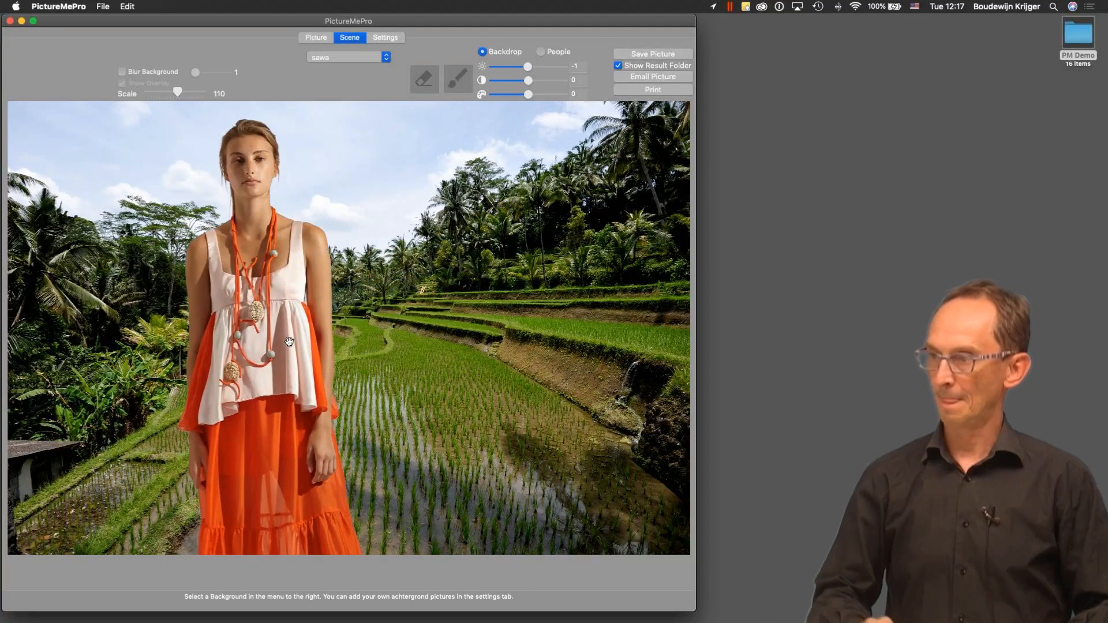
pyautogui.scroll(4, 290, 342)
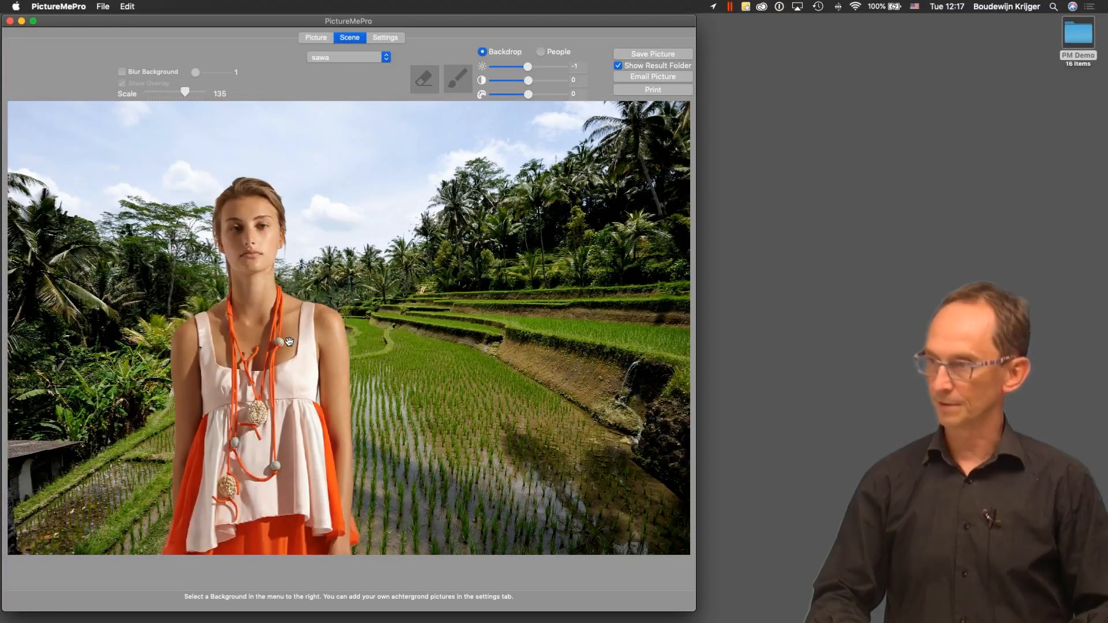
pyautogui.scroll(11, 289, 342)
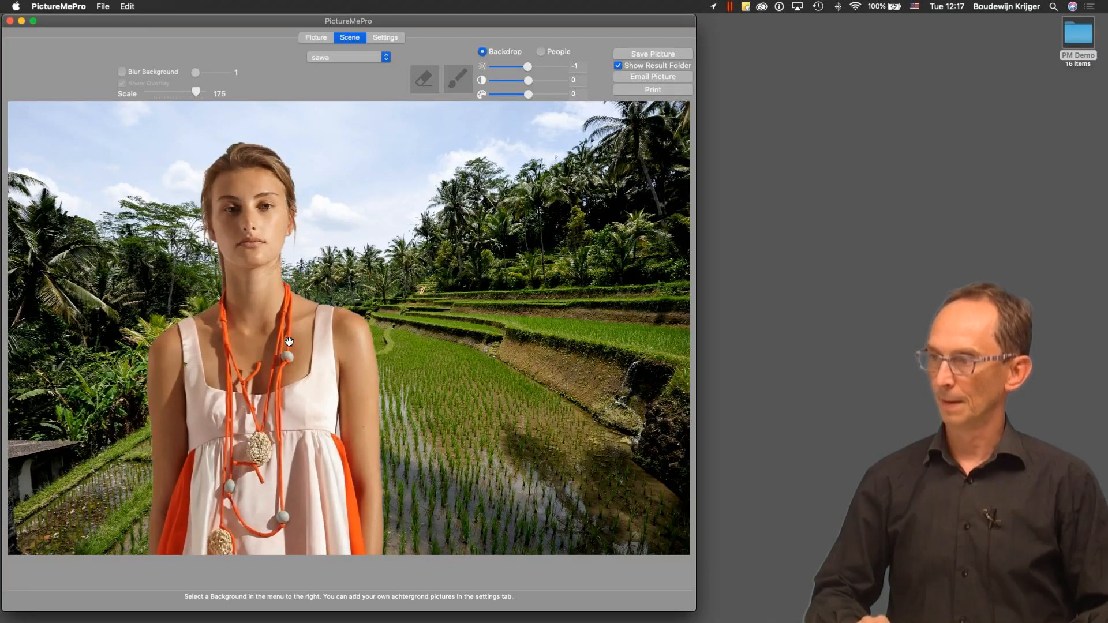
pyautogui.press('Down')
pyautogui.press('Down')
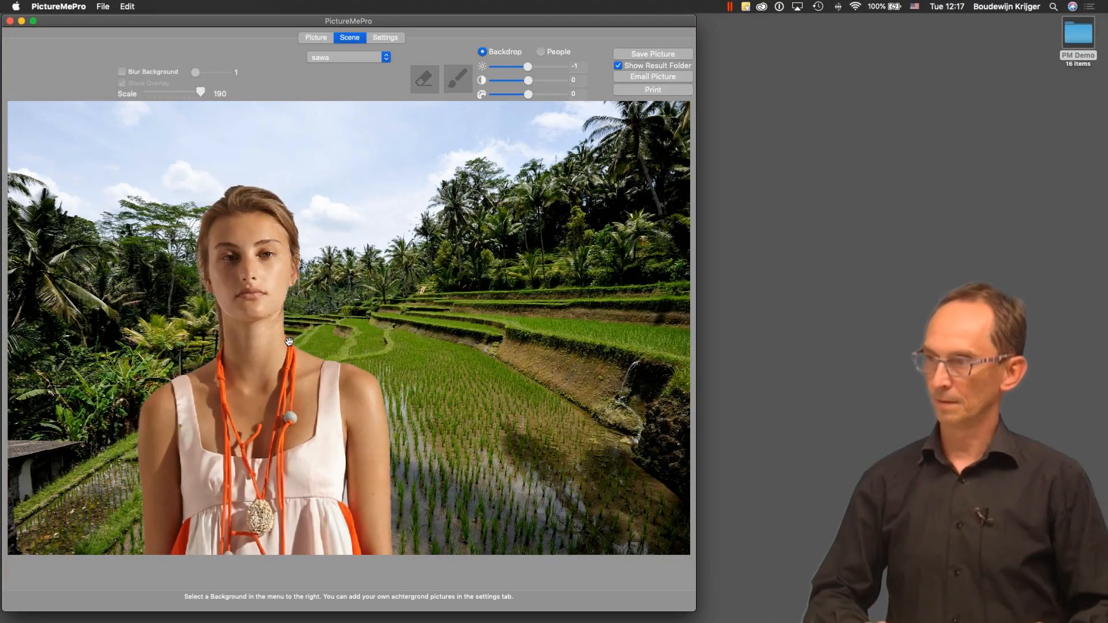
pyautogui.scroll(1, 289, 341)
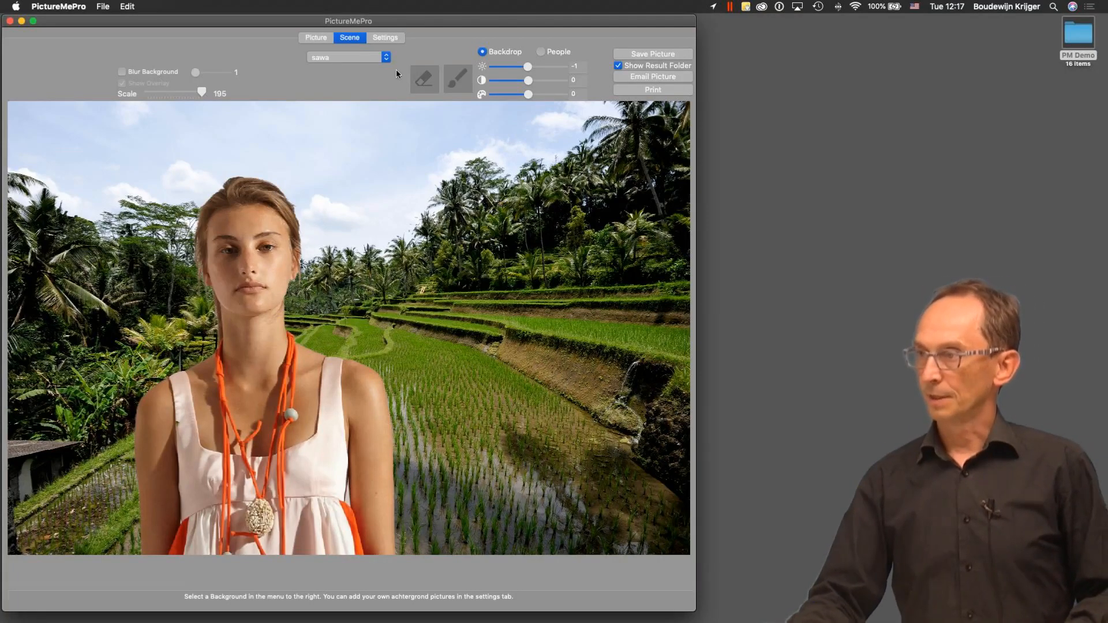
# Load the picture sexy-ladies.jpg from the PM Demo folder.
pyautogui.click(318, 37)
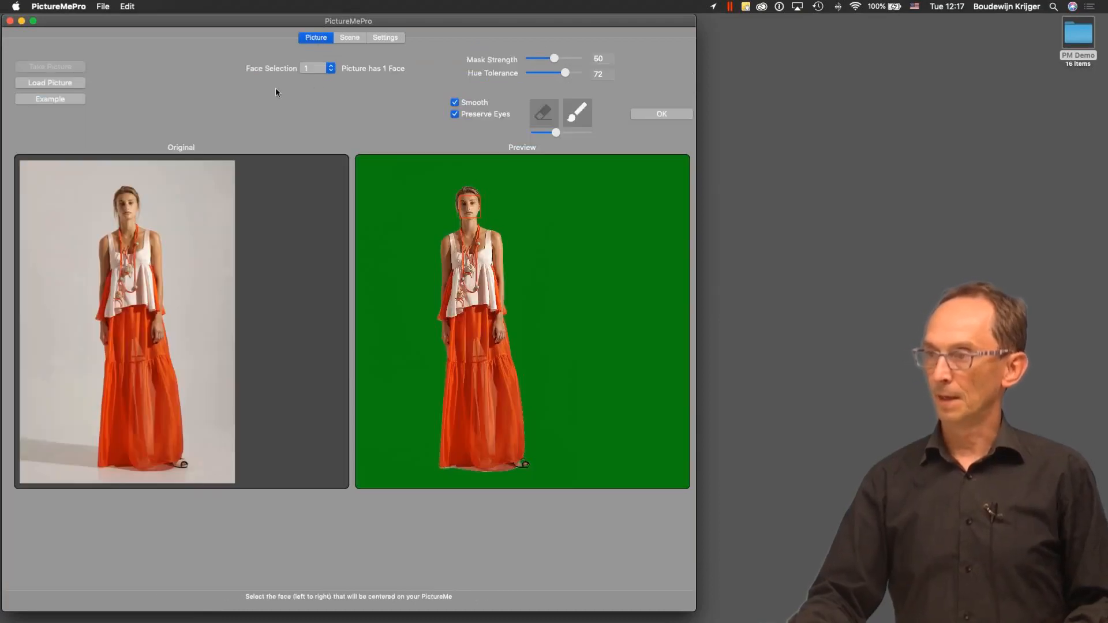
pyautogui.click(51, 82)
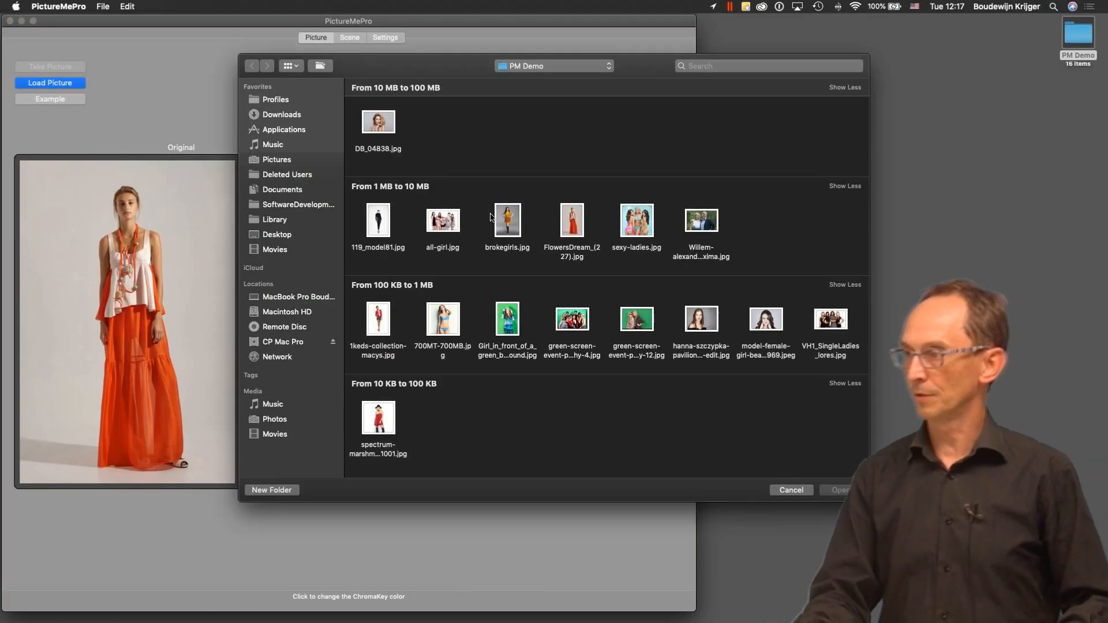
pyautogui.click(626, 225)
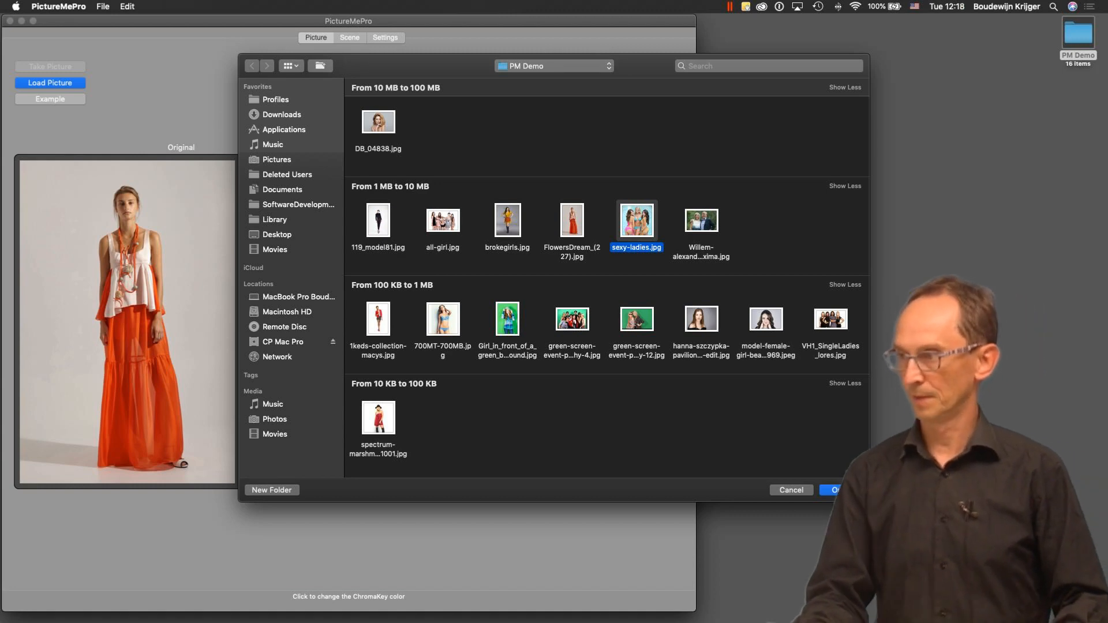
pyautogui.click(840, 490)
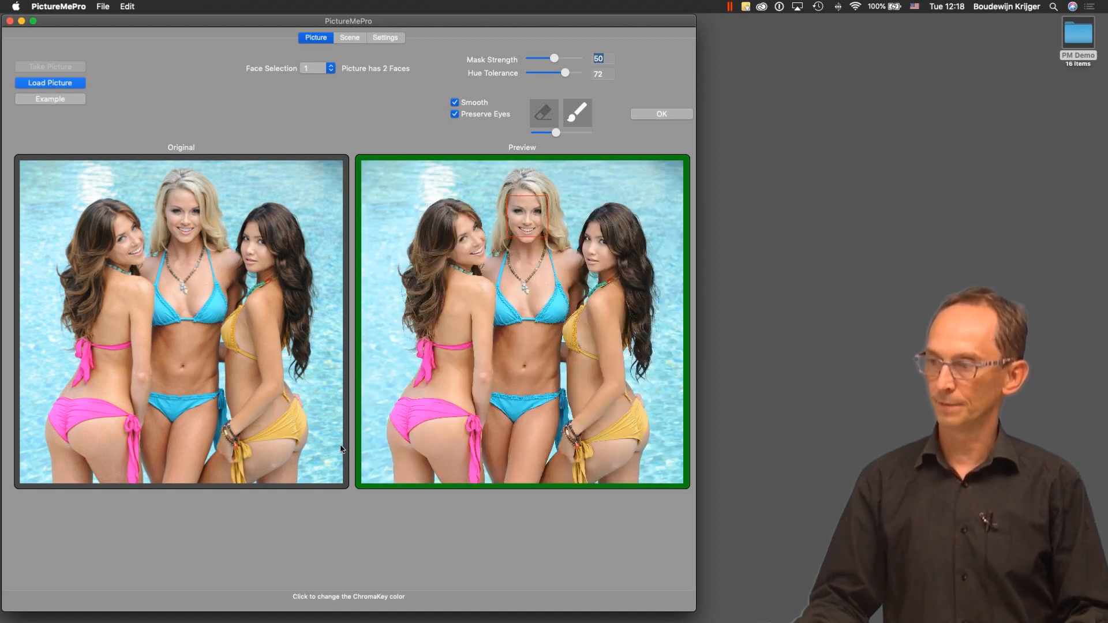
# Pick the pool water as the ChromaKey colour, then set Hue Tolerance to 0 and Mask Strength to 99.
pyautogui.click(342, 449)
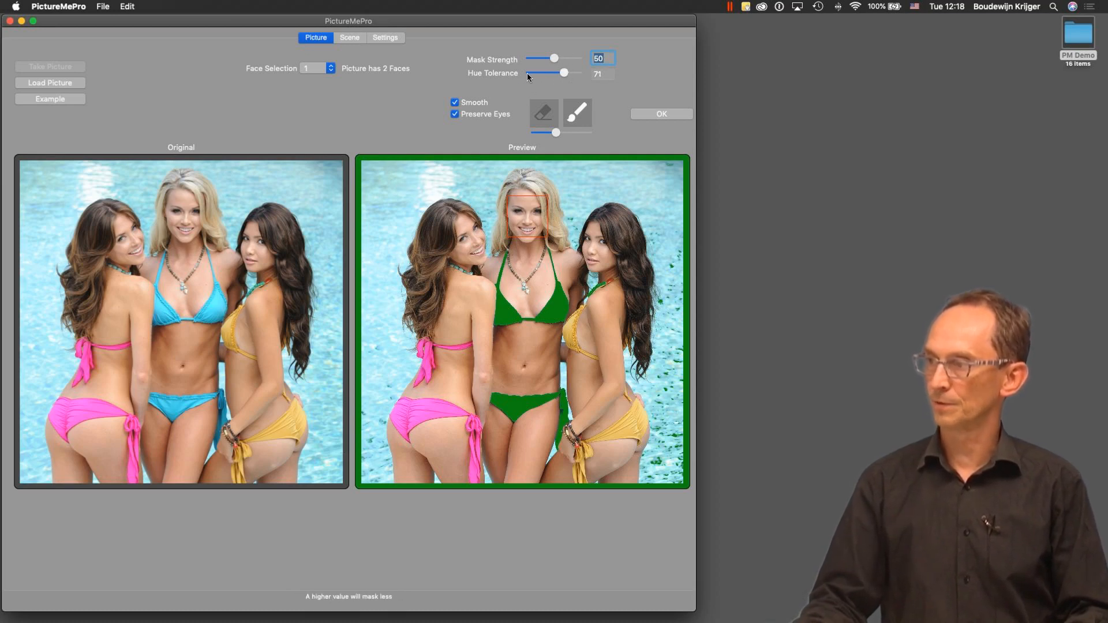
pyautogui.click(573, 123)
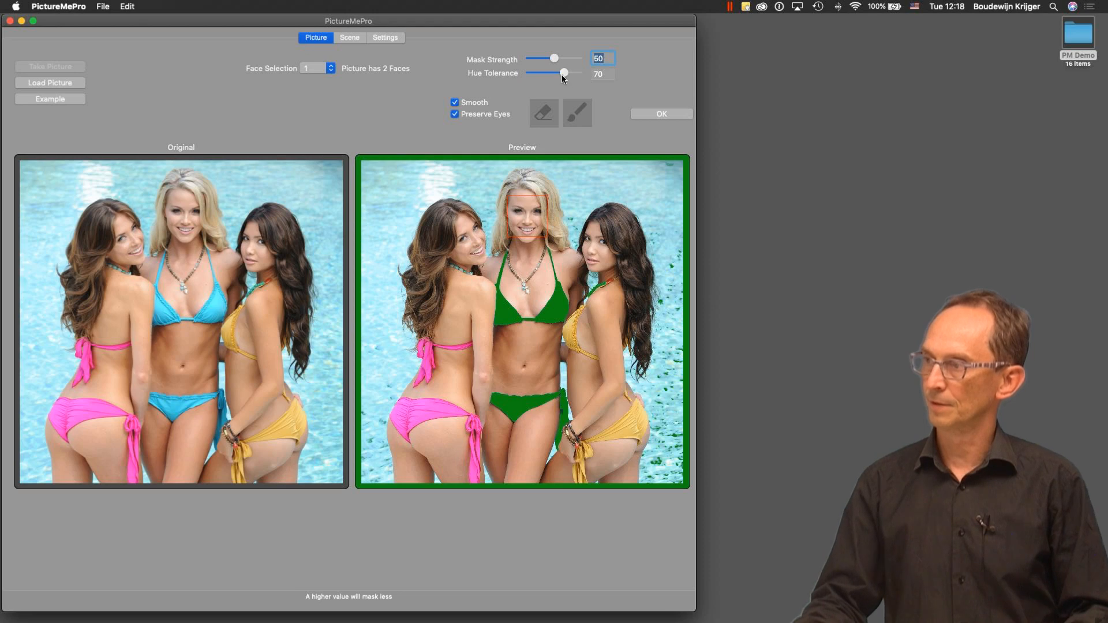
pyautogui.moveTo(563, 74); pyautogui.dragTo(535, 74)
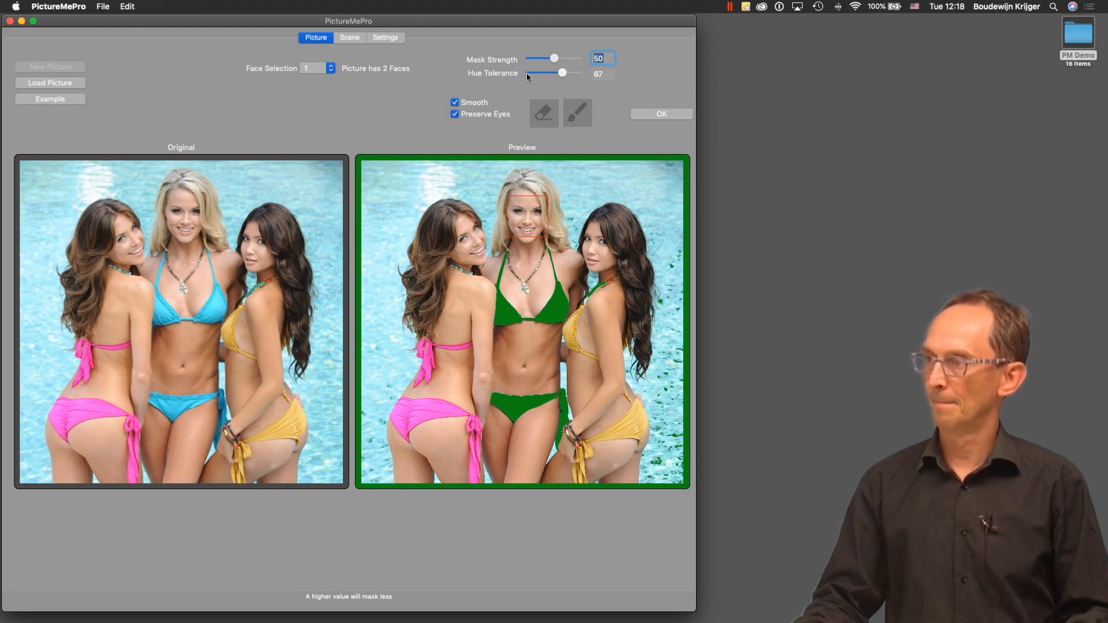
pyautogui.click(526, 73)
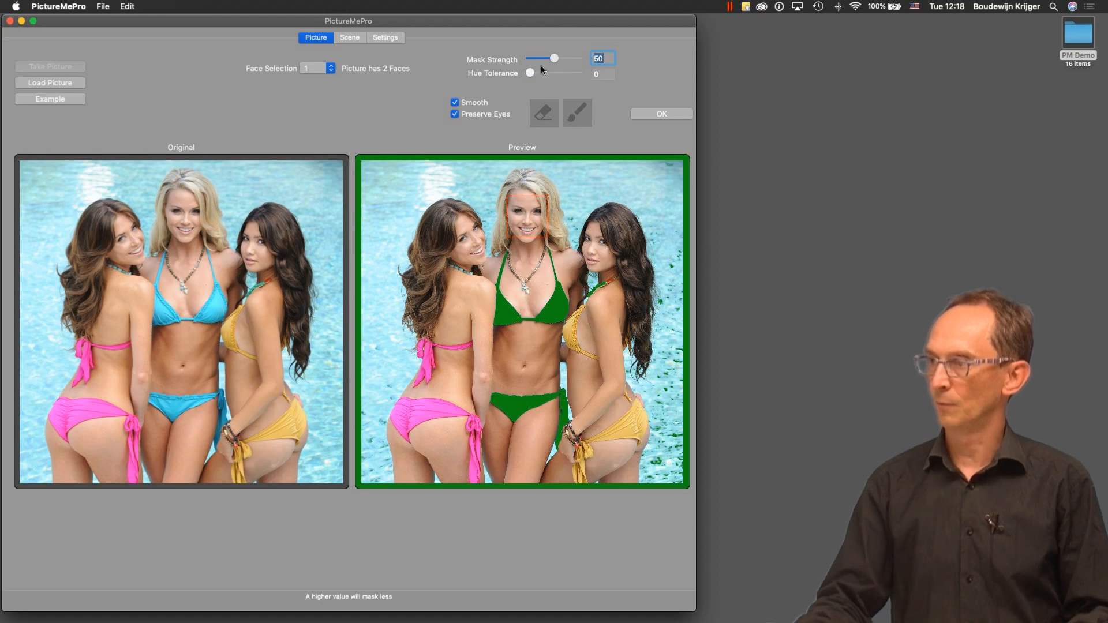
pyautogui.moveTo(554, 58); pyautogui.dragTo(579, 59)
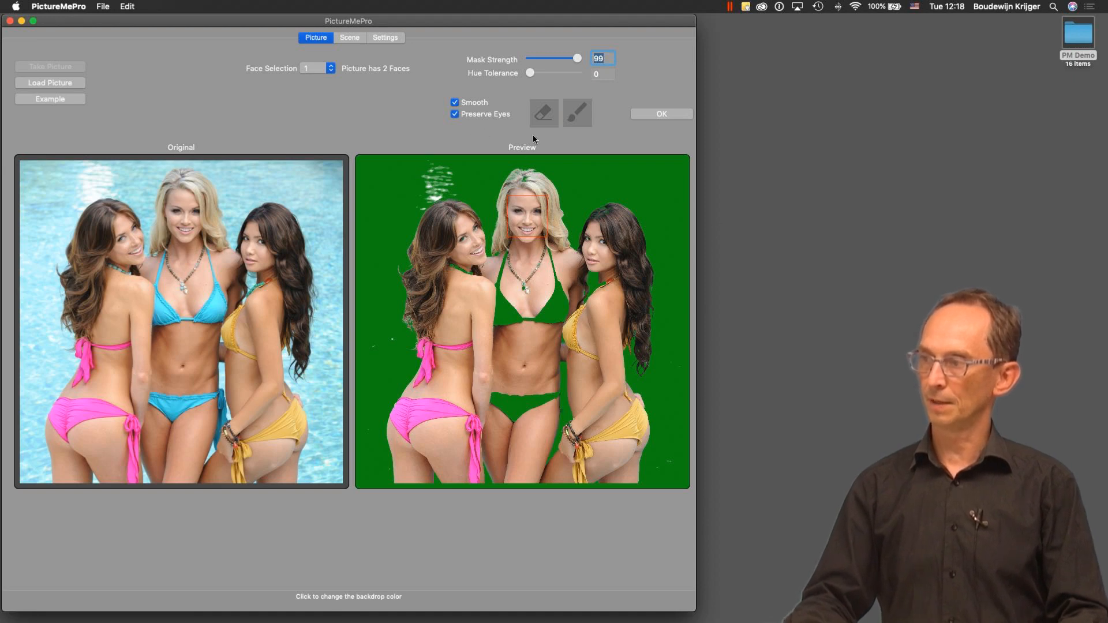
# Erase the leftover water reflections above and beside the left woman in the preview.
pyautogui.click(543, 117)
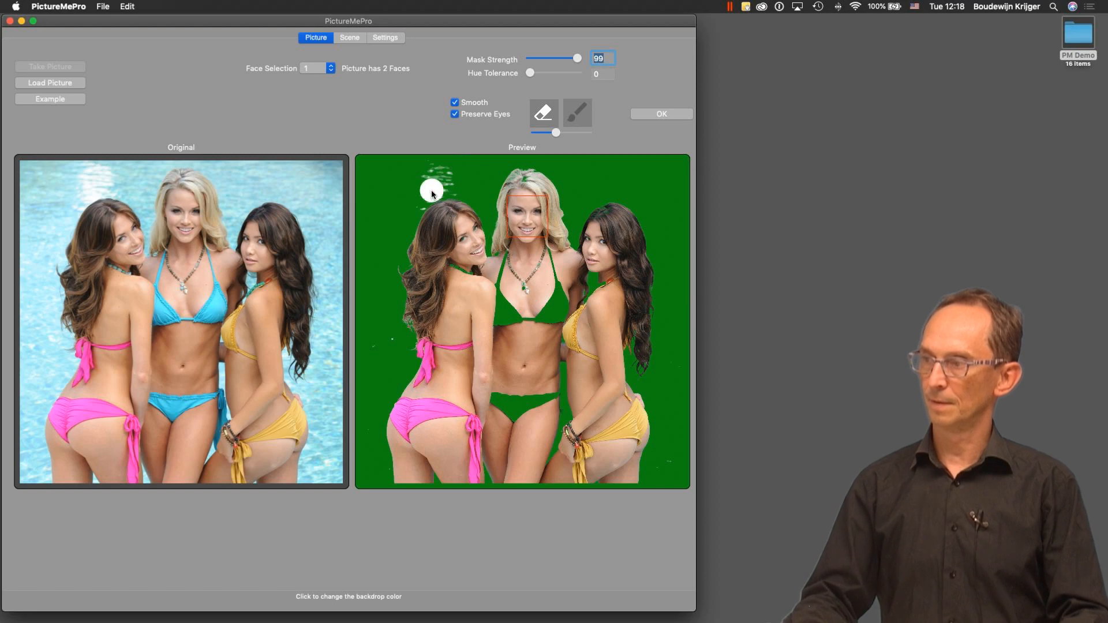
pyautogui.moveTo(433, 190)
pyautogui.mouseDown()
pyautogui.moveTo(446, 178)
pyautogui.moveTo(454, 185)
pyautogui.moveTo(432, 168)
pyautogui.moveTo(422, 181)
pyautogui.mouseUp()
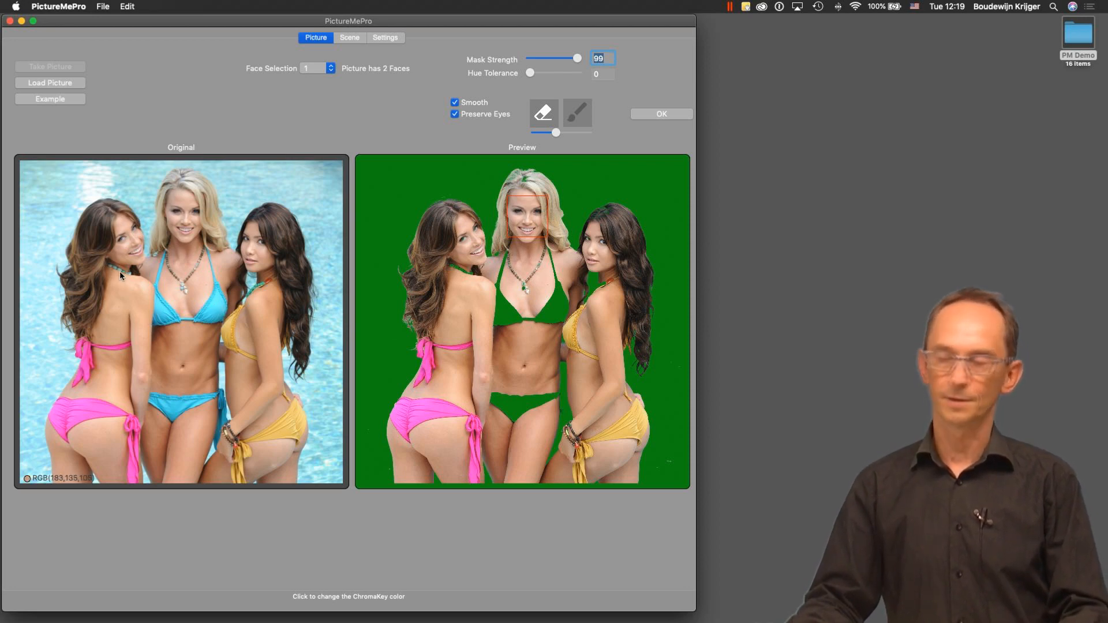
# Paint the middle woman's masked-out blue bikini top and bottom back in with the restore brush.
pyautogui.click(573, 120)
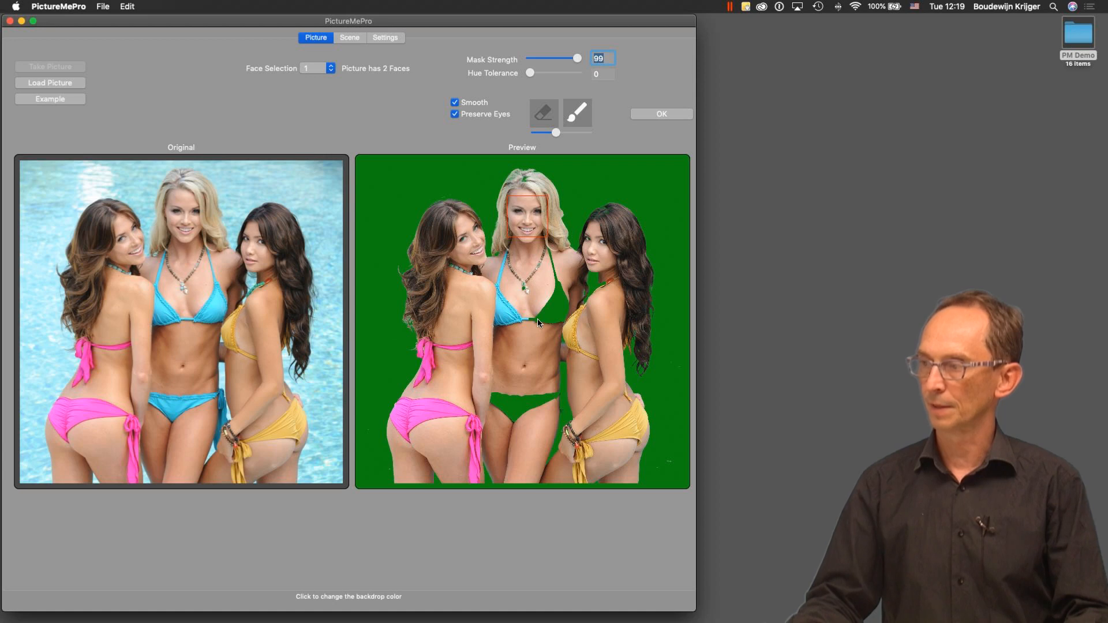
pyautogui.moveTo(538, 318)
pyautogui.mouseDown()
pyautogui.moveTo(563, 316)
pyautogui.moveTo(553, 267)
pyautogui.mouseUp()
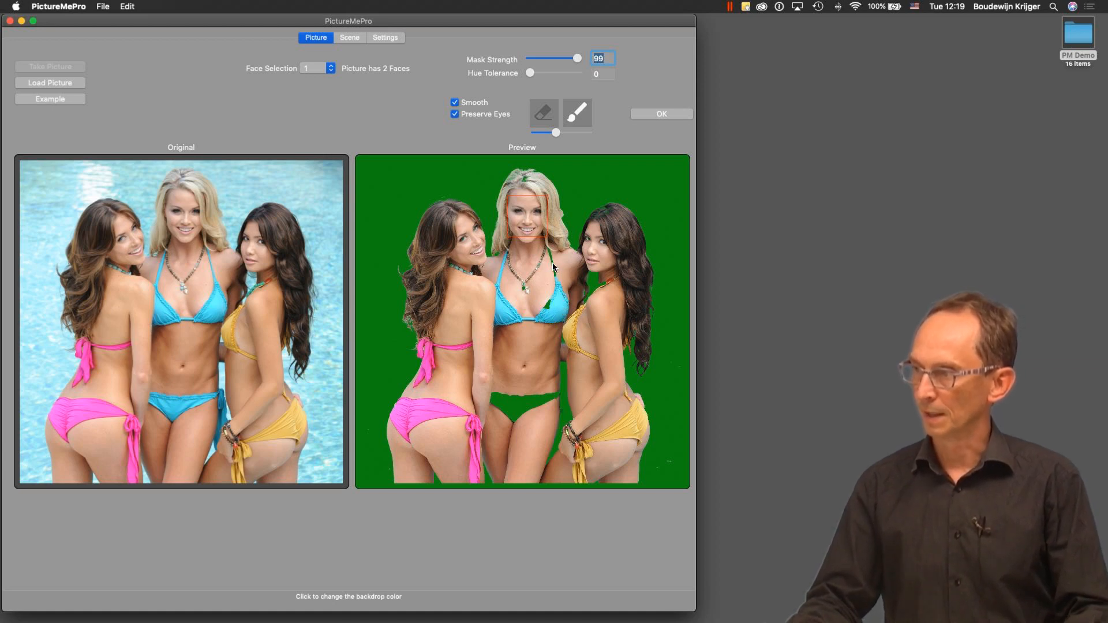
pyautogui.moveTo(545, 317)
pyautogui.mouseDown()
pyautogui.moveTo(552, 294)
pyautogui.moveTo(528, 352)
pyautogui.moveTo(536, 399)
pyautogui.mouseUp()
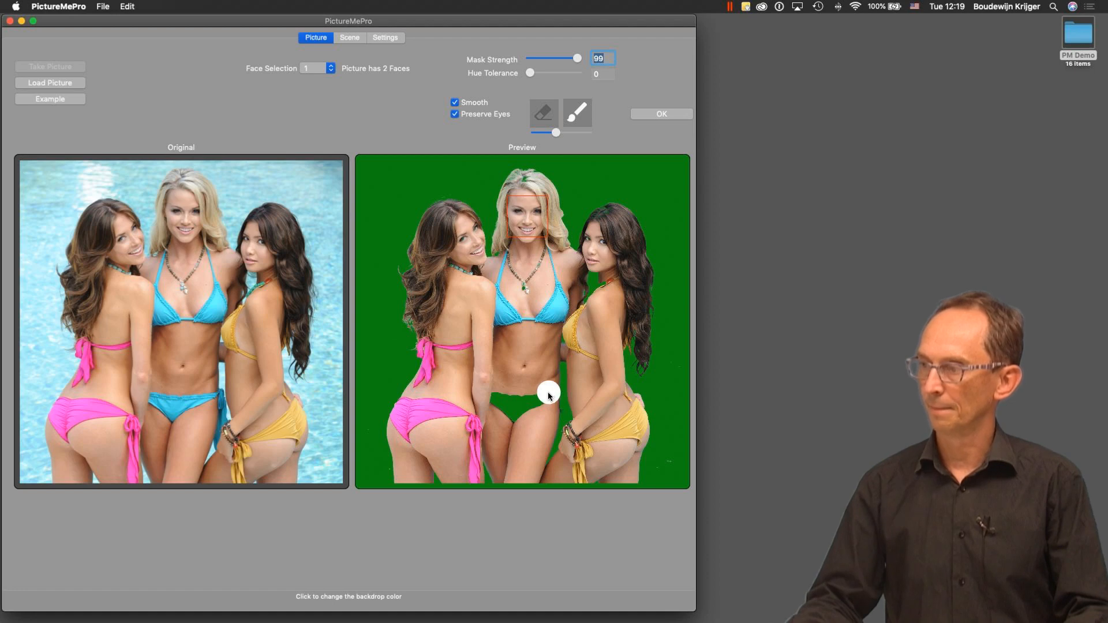
pyautogui.moveTo(548, 395); pyautogui.dragTo(498, 408)
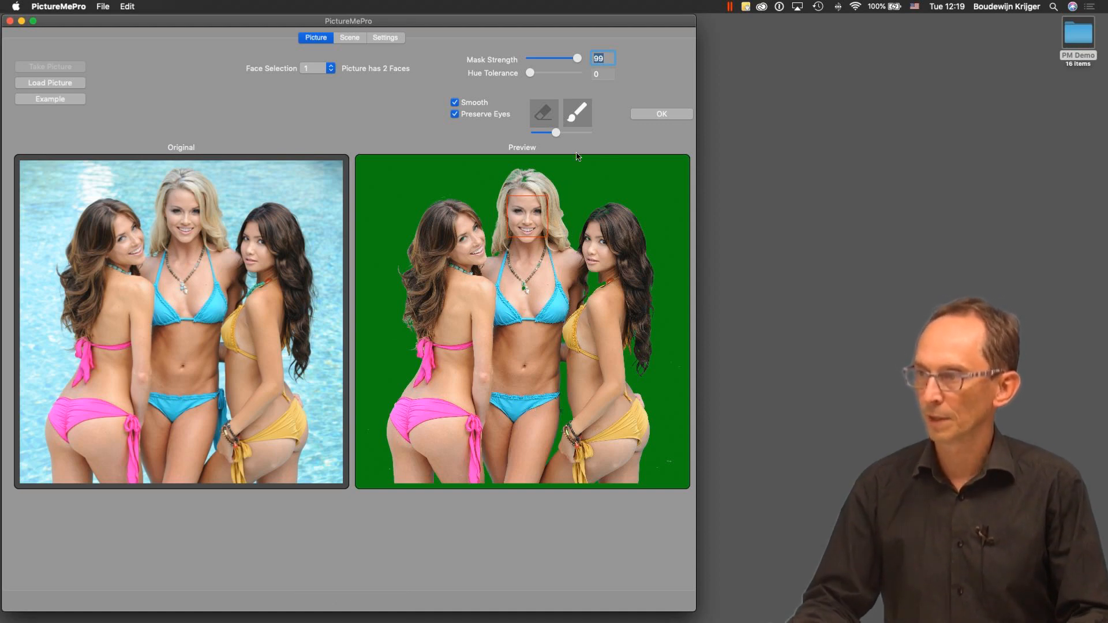
# Restore the masked-out spot in the middle woman's hair and place the three women higher in the sawa scene.
pyautogui.click(525, 189)
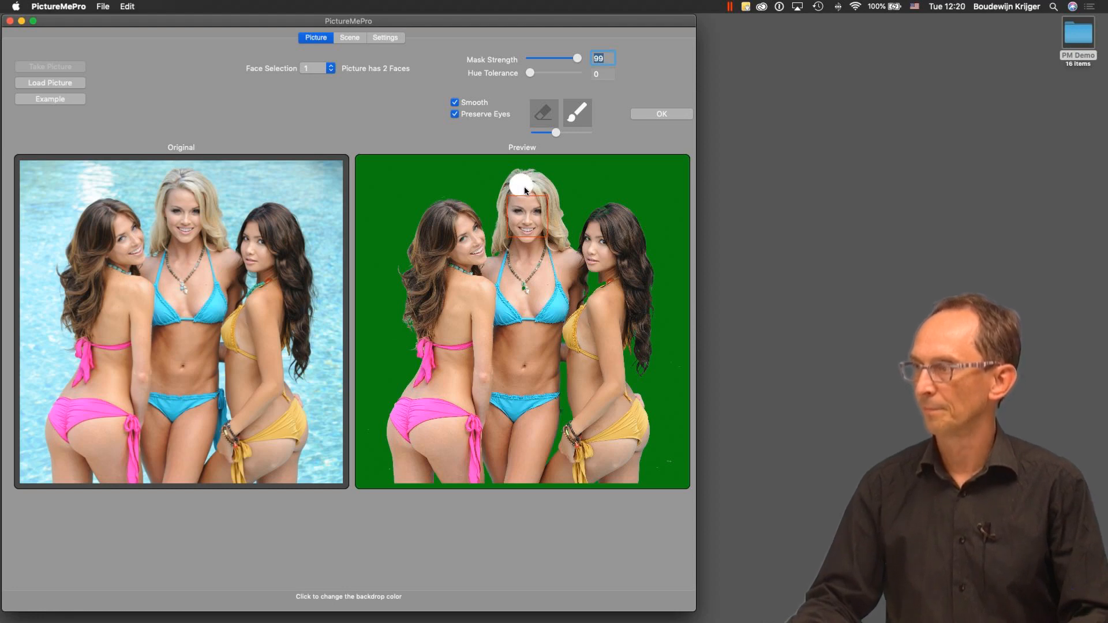
pyautogui.click(664, 114)
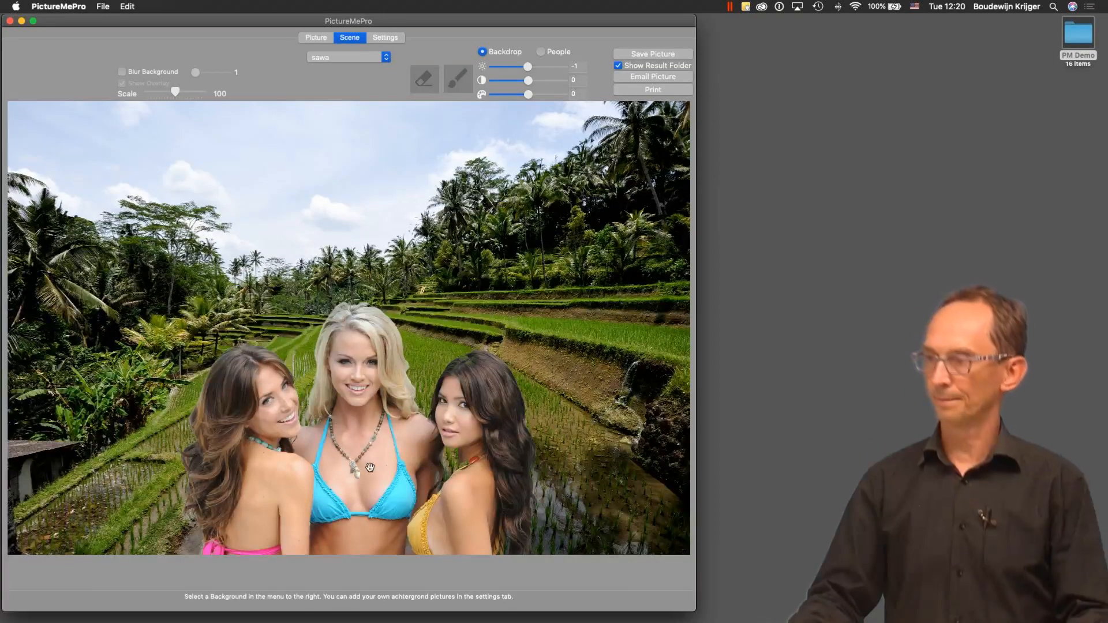
pyautogui.moveTo(378, 374); pyautogui.dragTo(377, 371)
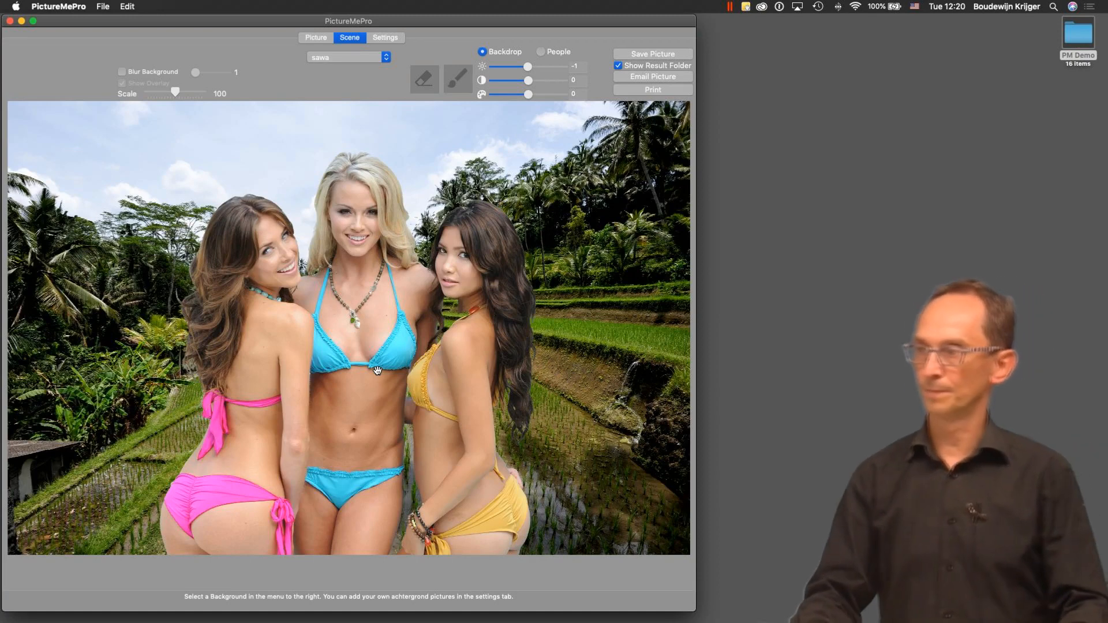
# Load the couple's photo Willem-alexand...xima.jpg from the PM Demo folder and set Hue Tolerance to 66.
pyautogui.click(320, 39)
pyautogui.click(41, 83)
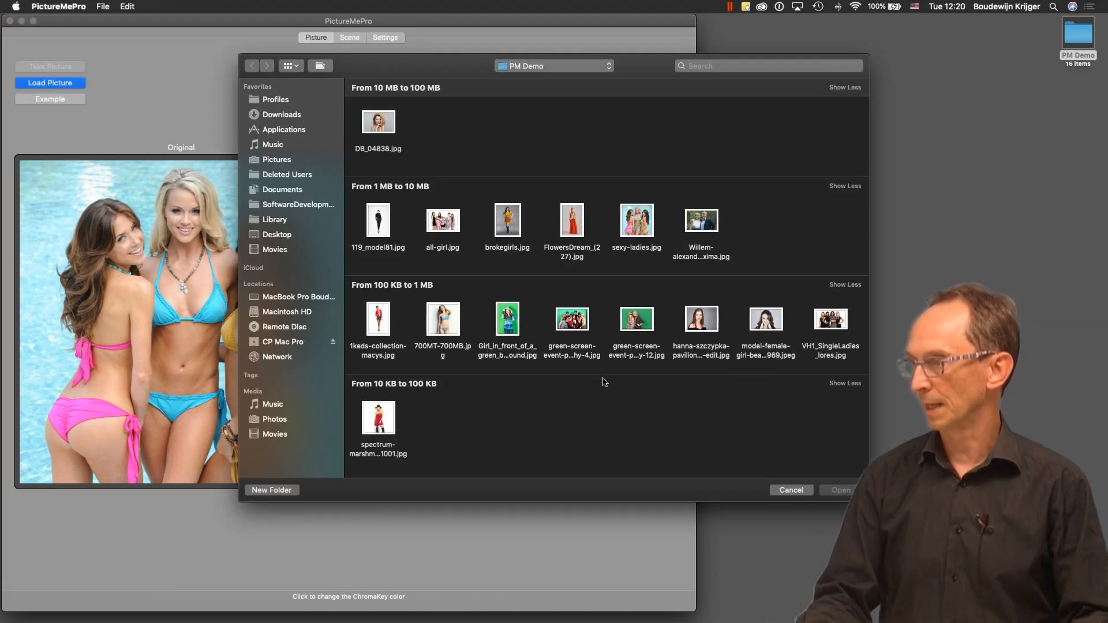
pyautogui.doubleClick(701, 221)
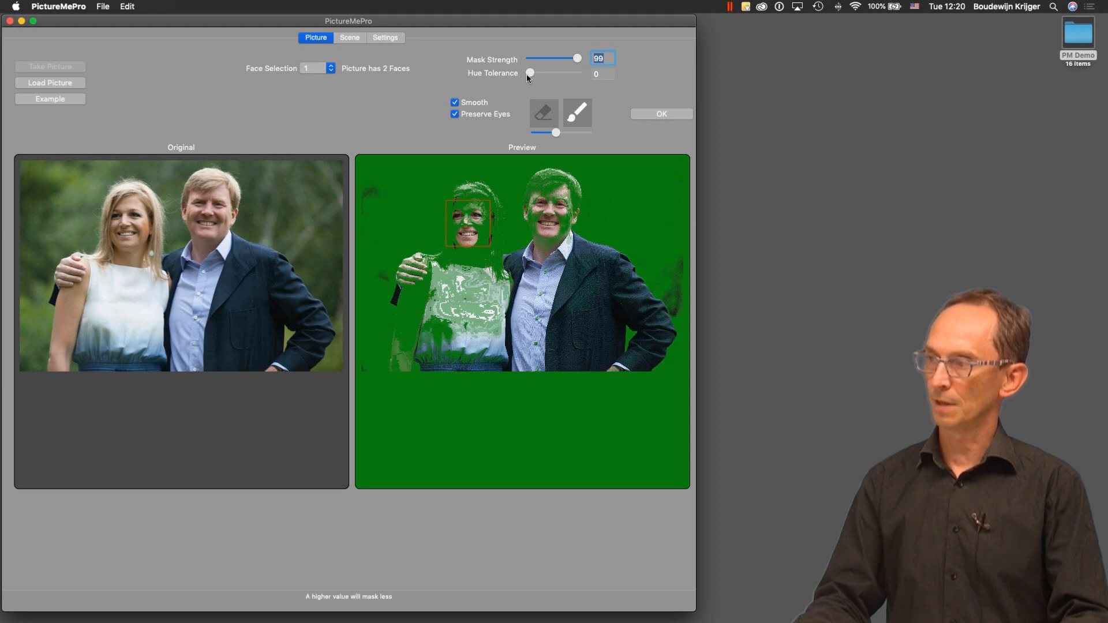
pyautogui.moveTo(540, 75); pyautogui.dragTo(543, 75)
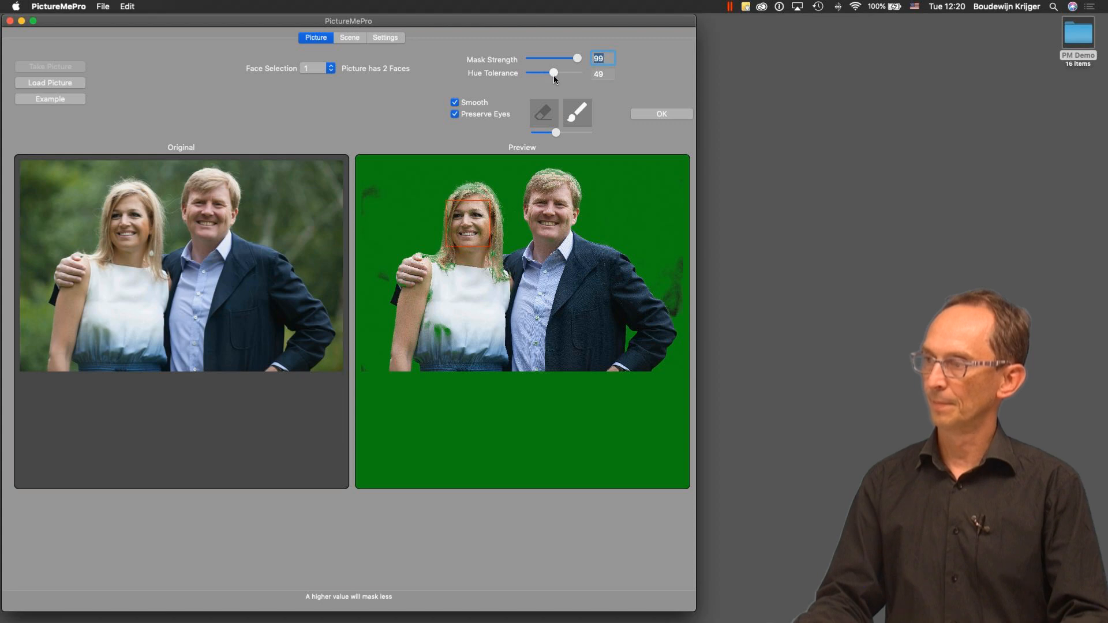
pyautogui.moveTo(553, 77); pyautogui.dragTo(557, 77)
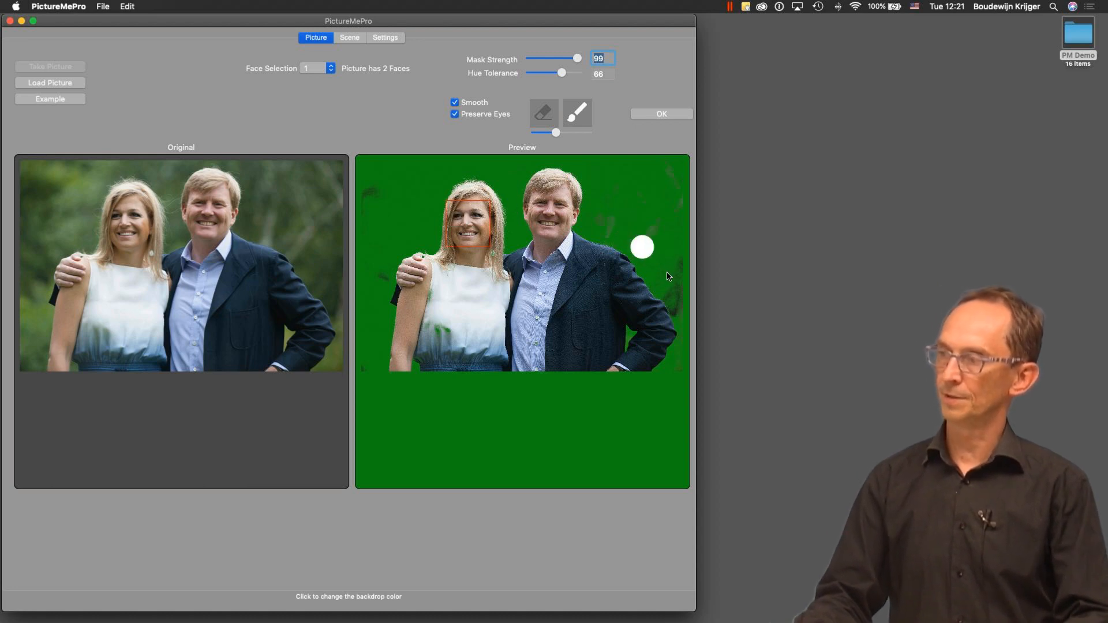
# Erase the leftover background specks on both sides of the couple in the preview.
pyautogui.click(544, 113)
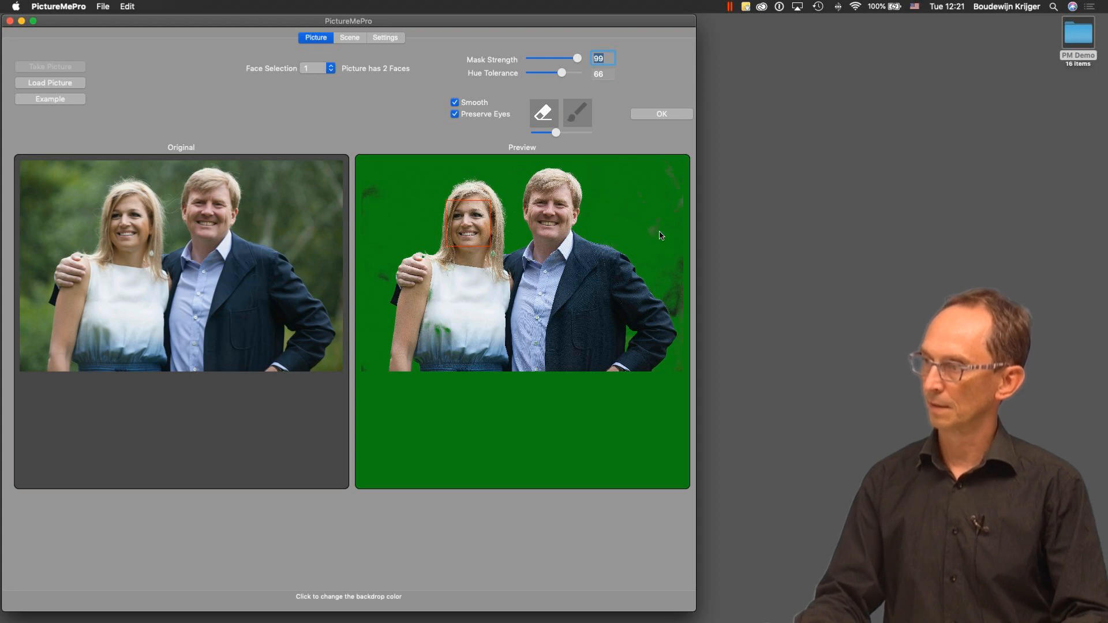
pyautogui.click(675, 297)
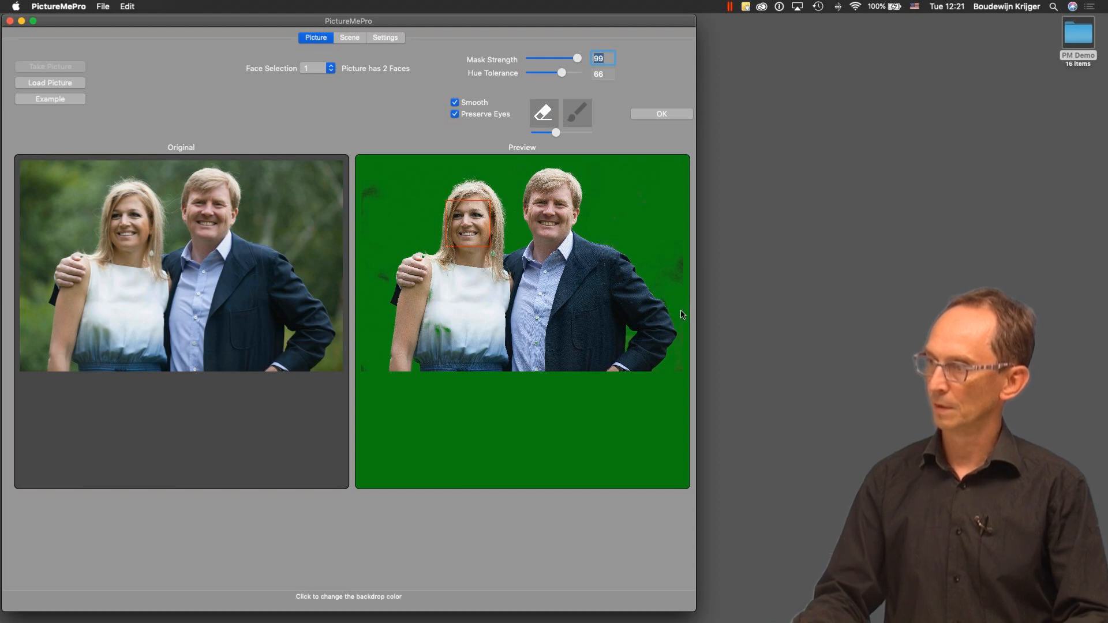
pyautogui.click(671, 265)
pyautogui.click(664, 288)
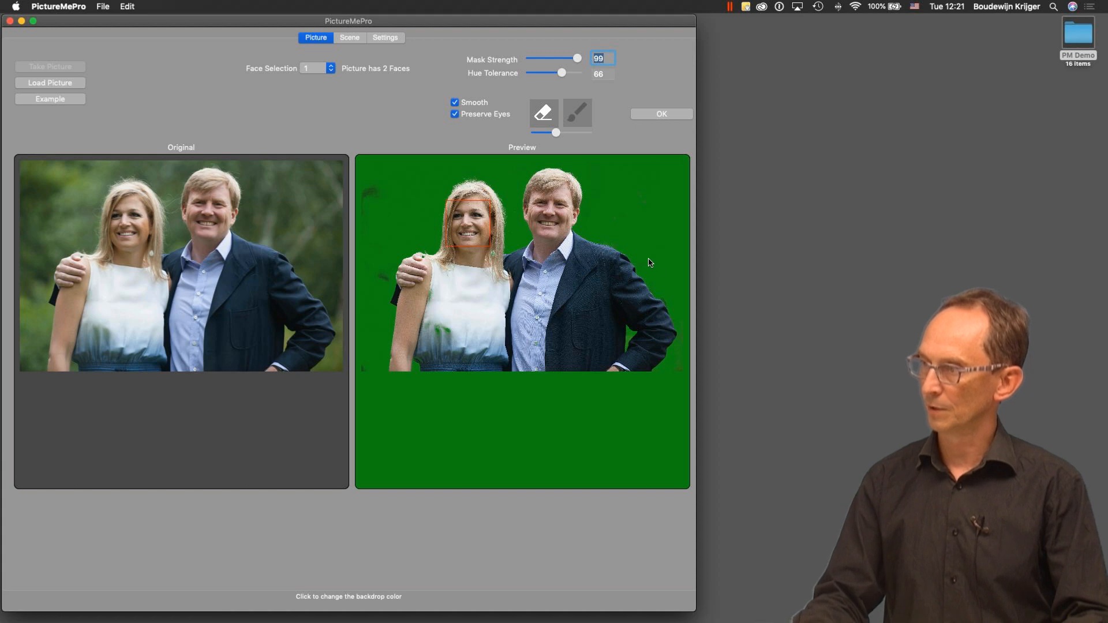
pyautogui.click(615, 227)
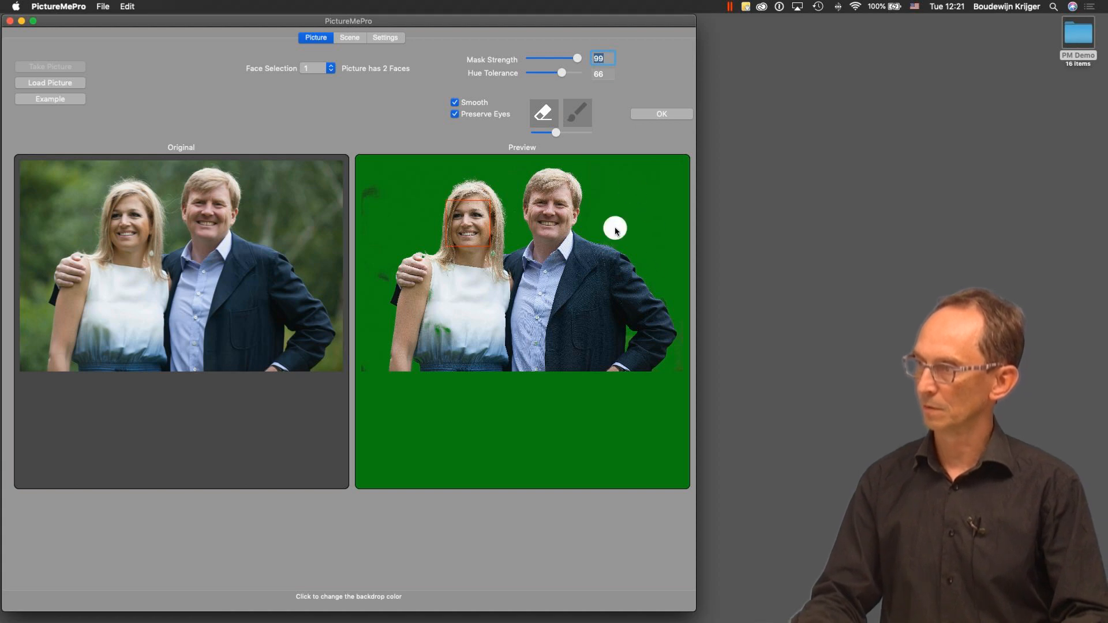
pyautogui.click(611, 189)
pyautogui.moveTo(601, 190); pyautogui.dragTo(597, 196)
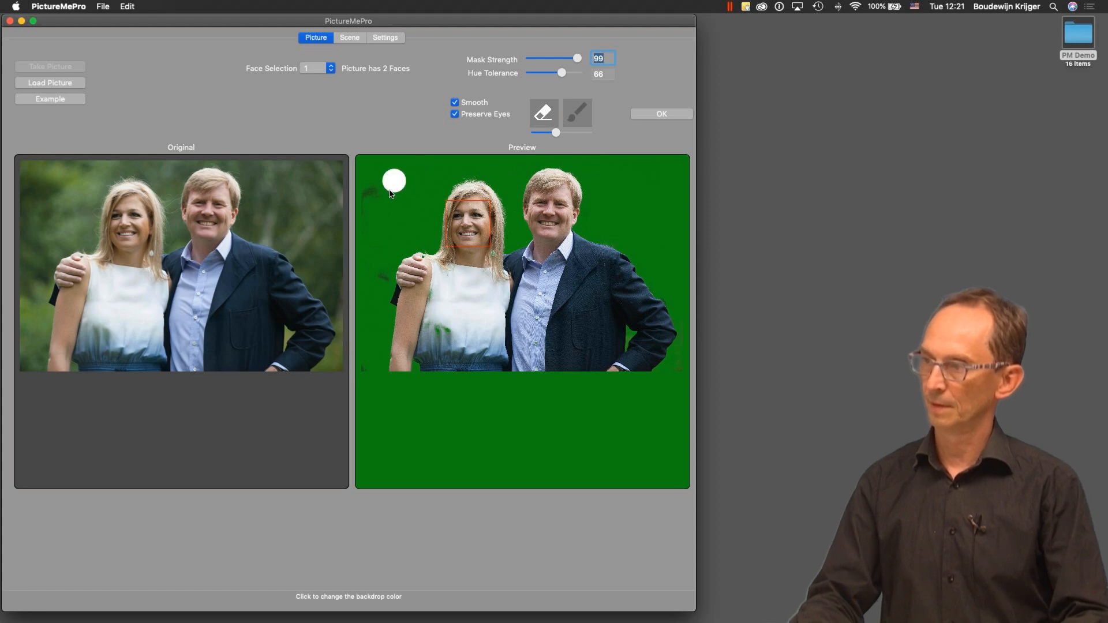
pyautogui.moveTo(384, 192)
pyautogui.mouseDown()
pyautogui.moveTo(365, 205)
pyautogui.moveTo(361, 234)
pyautogui.moveTo(381, 283)
pyautogui.mouseUp()
pyautogui.click(380, 237)
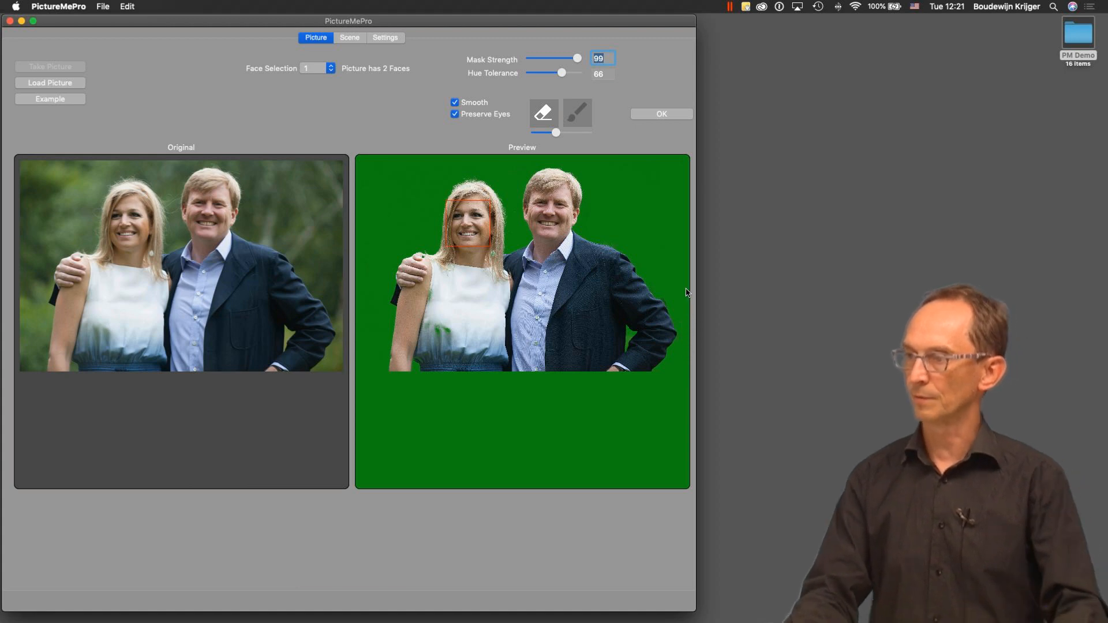
# Paint the masked-out patches of the woman's white dress back in with the restore brush and accept the mask.
pyautogui.moveTo(344, 614)
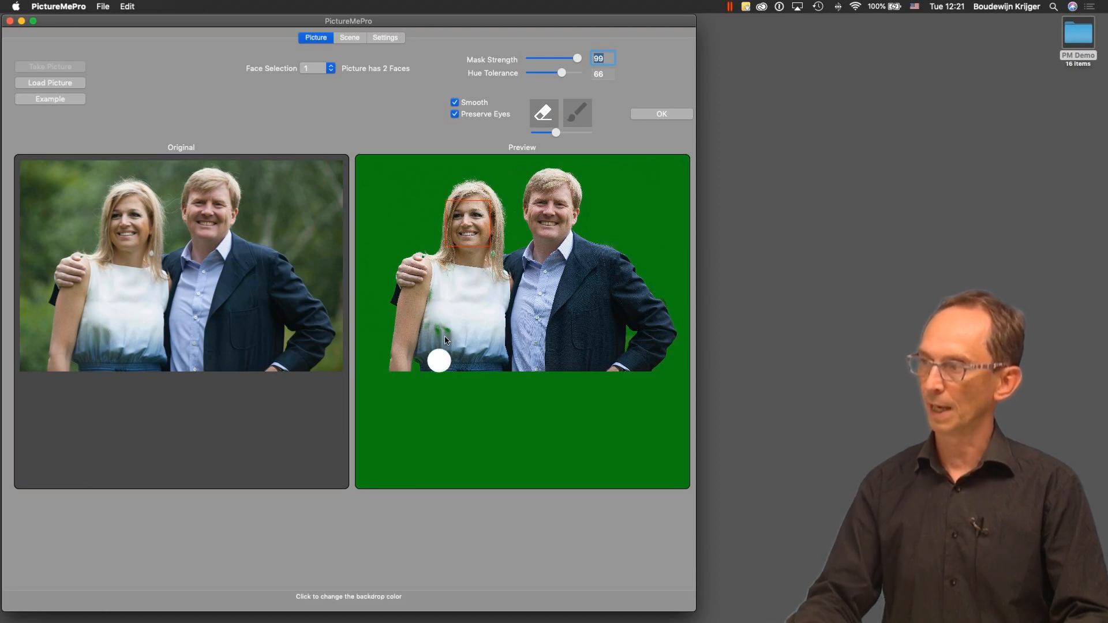
pyautogui.click(577, 113)
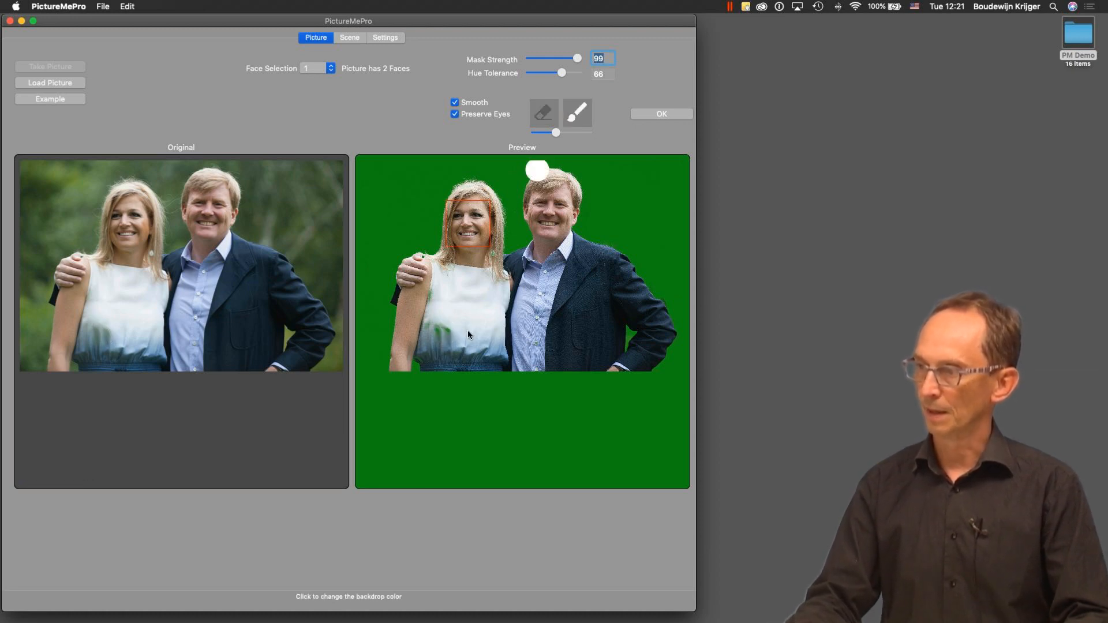
pyautogui.moveTo(443, 340); pyautogui.dragTo(432, 317)
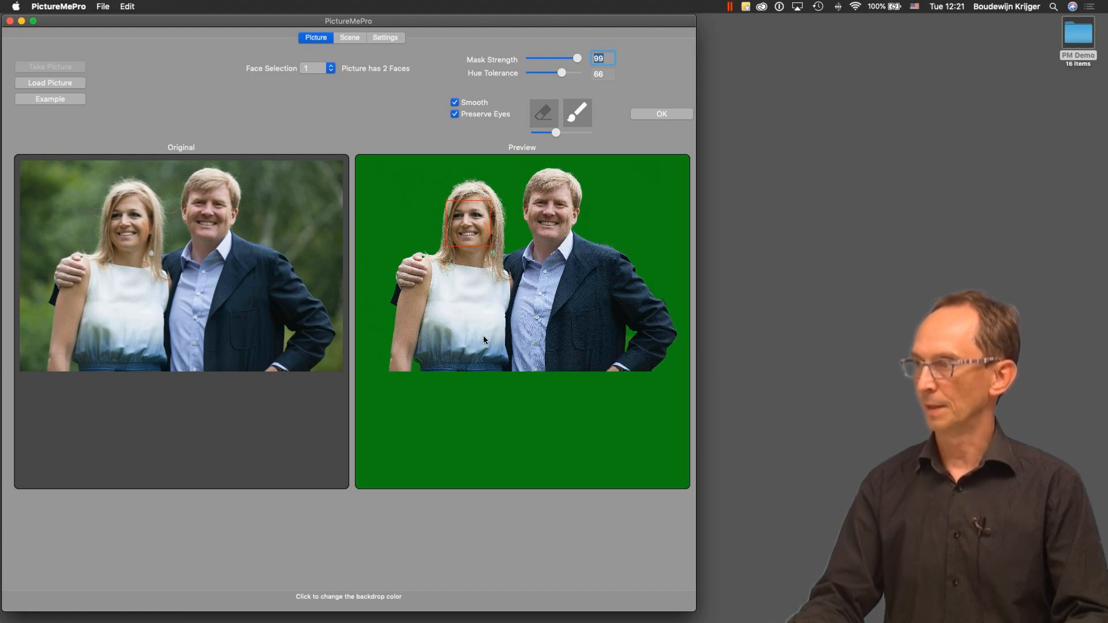
pyautogui.click(666, 114)
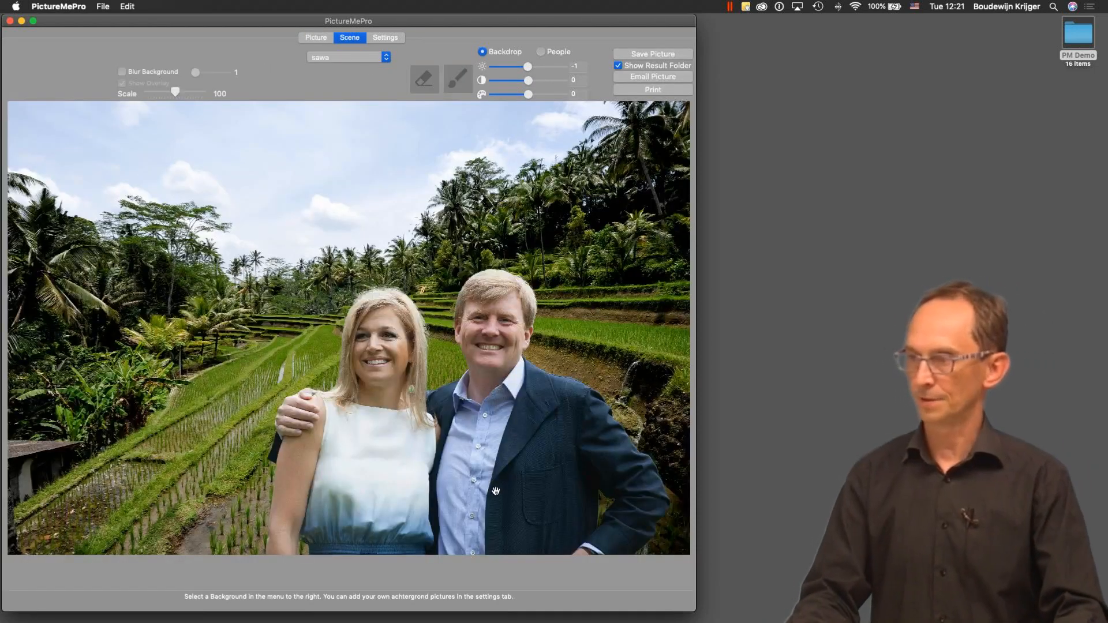
# Scale the couple to 95 in the sawa scene and place them left of centre with their lower edge out of frame.
pyautogui.moveTo(495, 491); pyautogui.dragTo(437, 507)
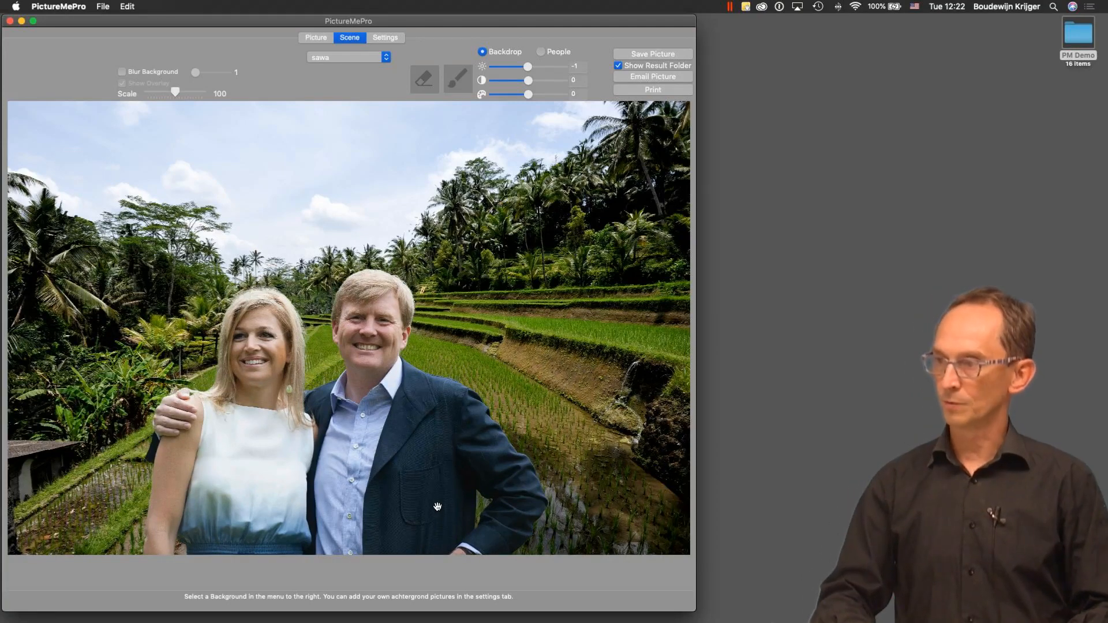
pyautogui.scroll(5, 438, 506)
pyautogui.press('Right')
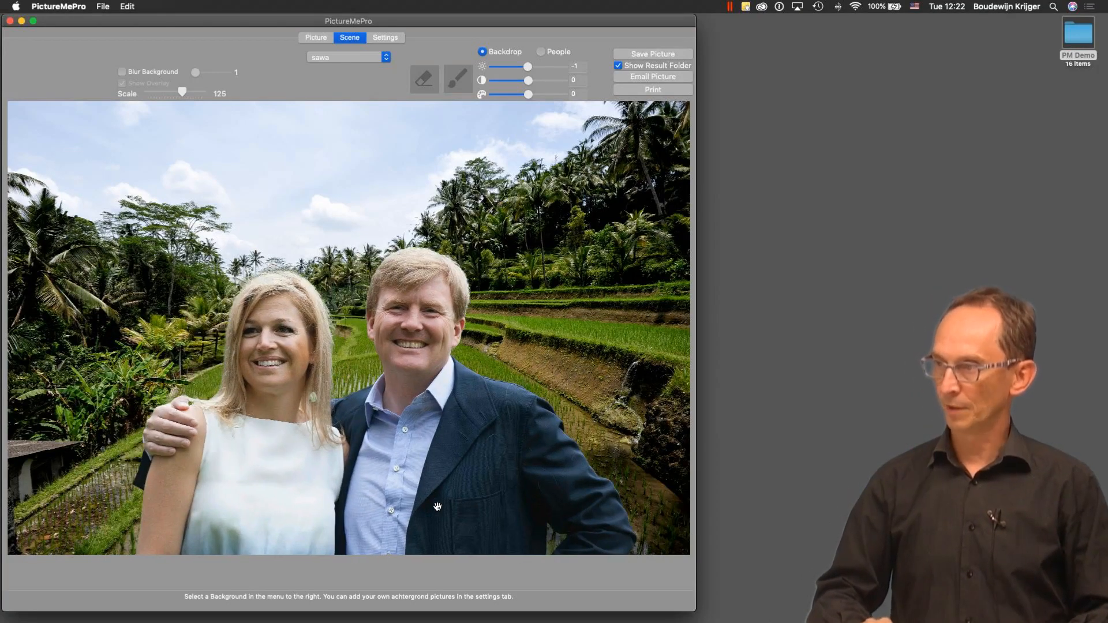
pyautogui.press('Up')
pyautogui.press('Left')
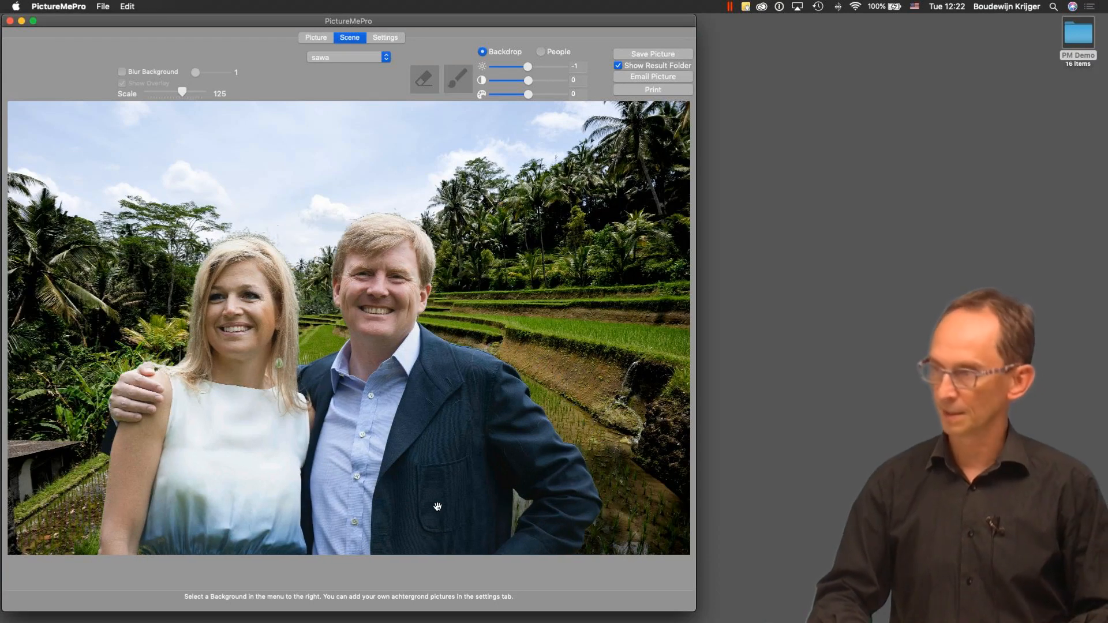
pyautogui.scroll(2, 437, 506)
pyautogui.scroll(6, 438, 506)
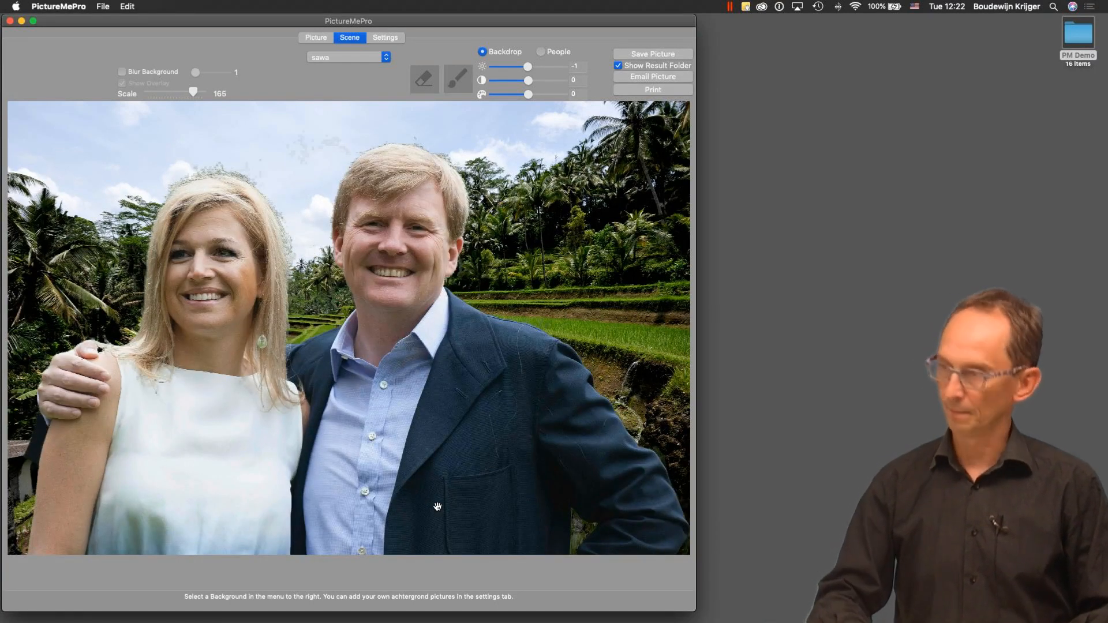
pyautogui.scroll(-11, 437, 506)
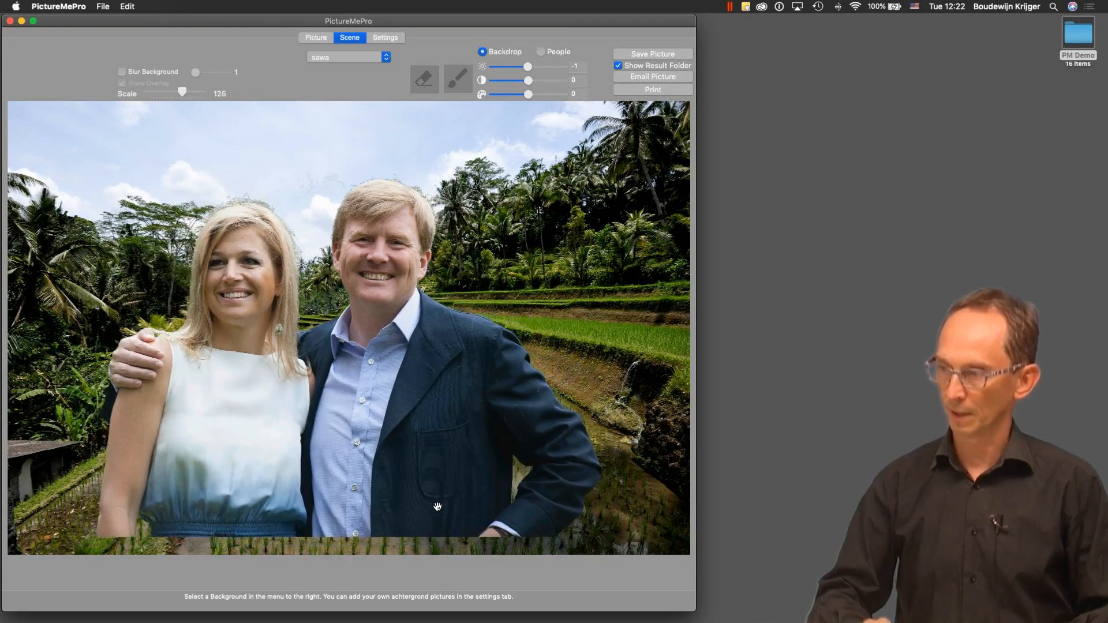
pyautogui.scroll(-3, 437, 506)
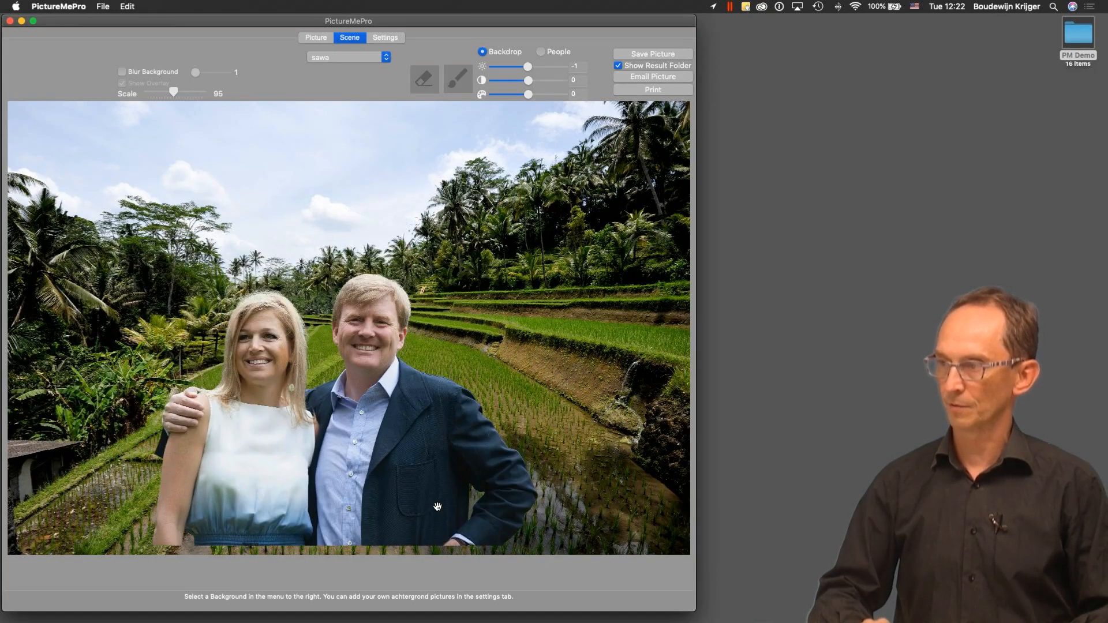
pyautogui.scroll(2, 437, 507)
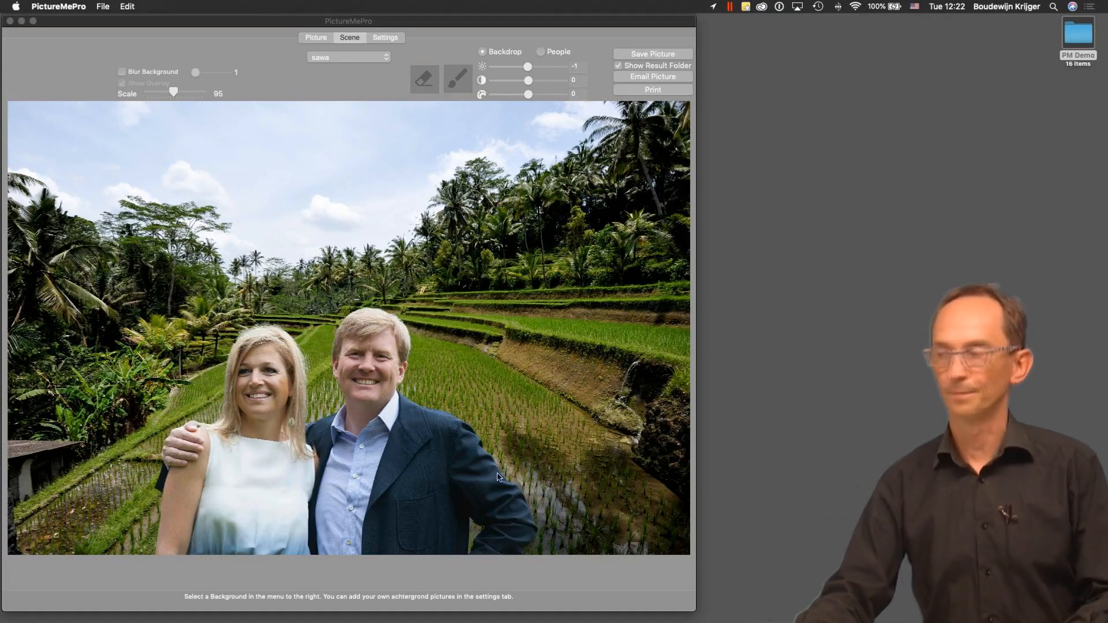
# Save the composite picture, inspect the newest result file in Preview, and close it along with the Result Folder.
pyautogui.click(643, 54)
pyautogui.click(643, 55)
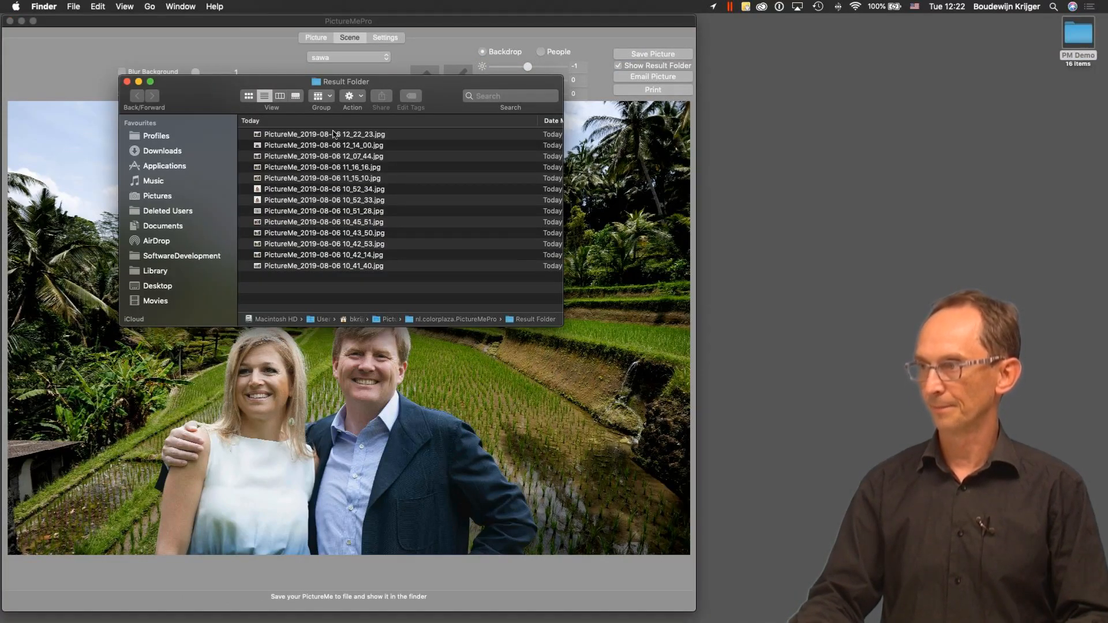
pyautogui.doubleClick(333, 135)
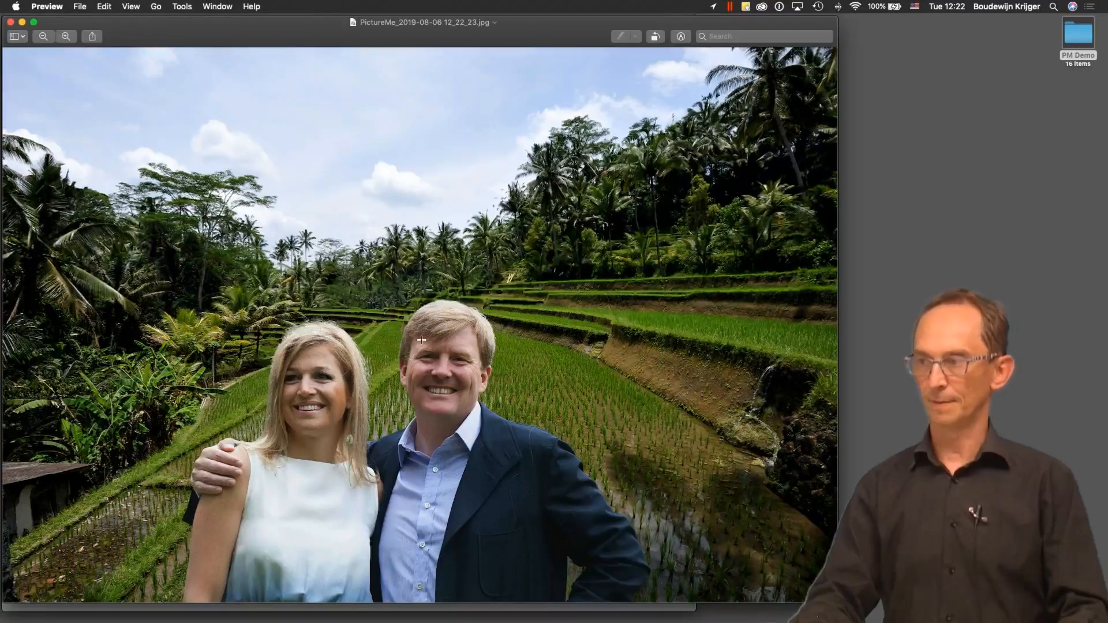
pyautogui.click(11, 23)
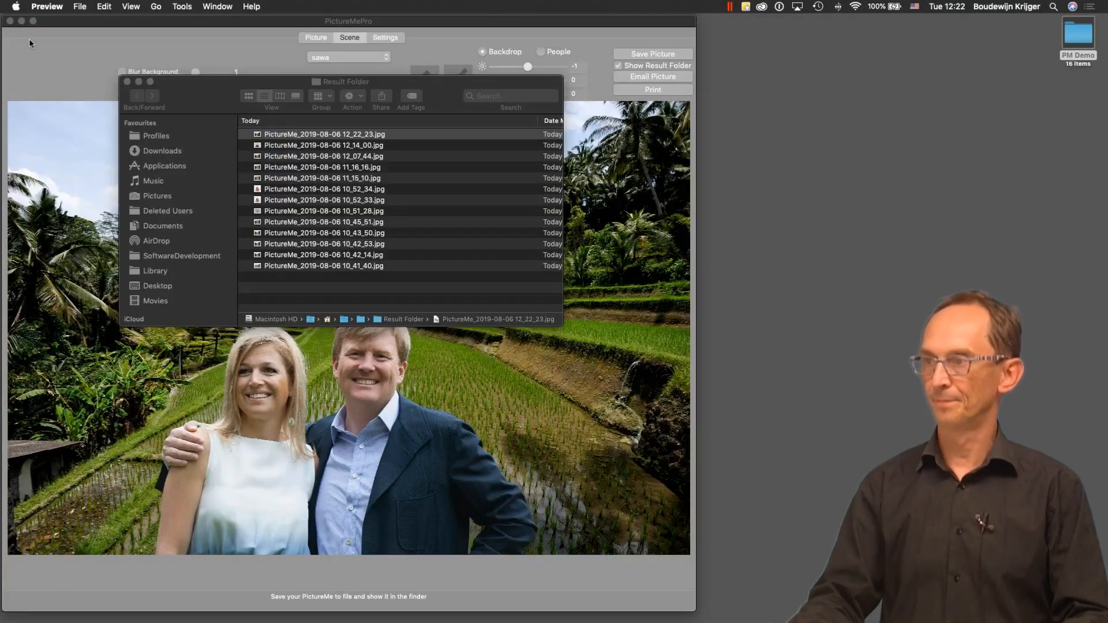
pyautogui.click(128, 83)
# Load the portrait of the long-haired woman in a black off-shoulder top from the PM Demo folder.
pyautogui.click(315, 37)
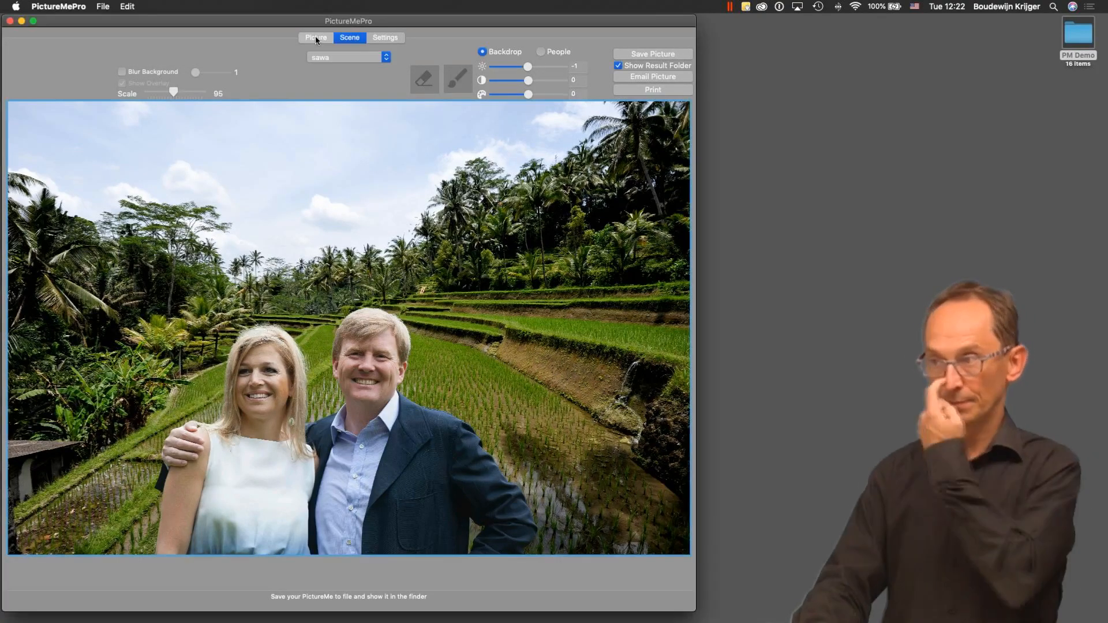
pyautogui.click(69, 83)
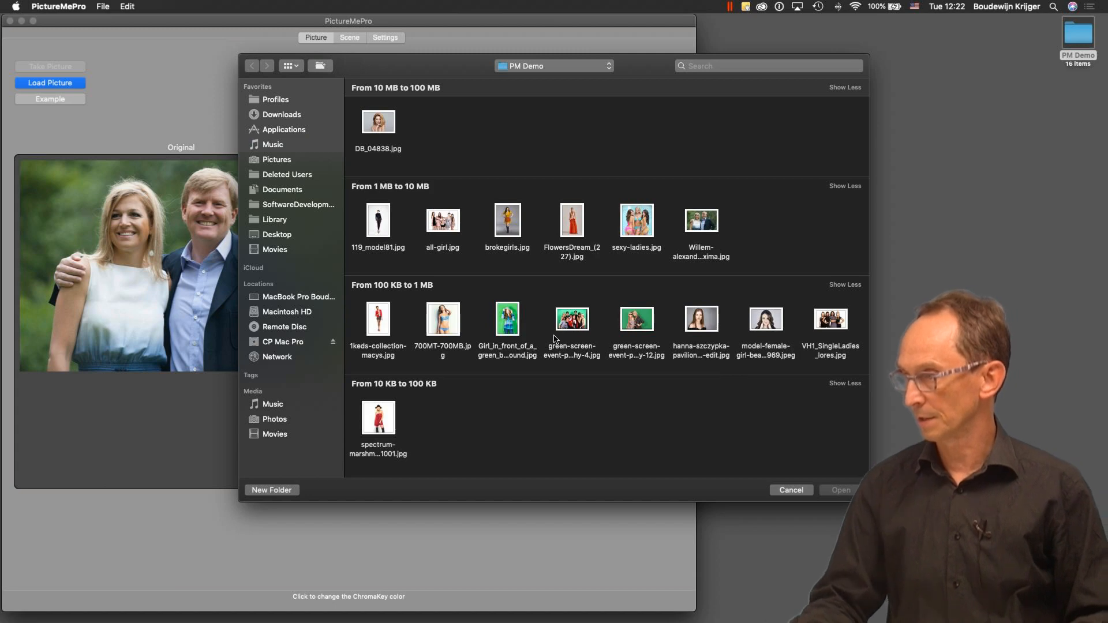
pyautogui.click(699, 325)
pyautogui.doubleClick(700, 325)
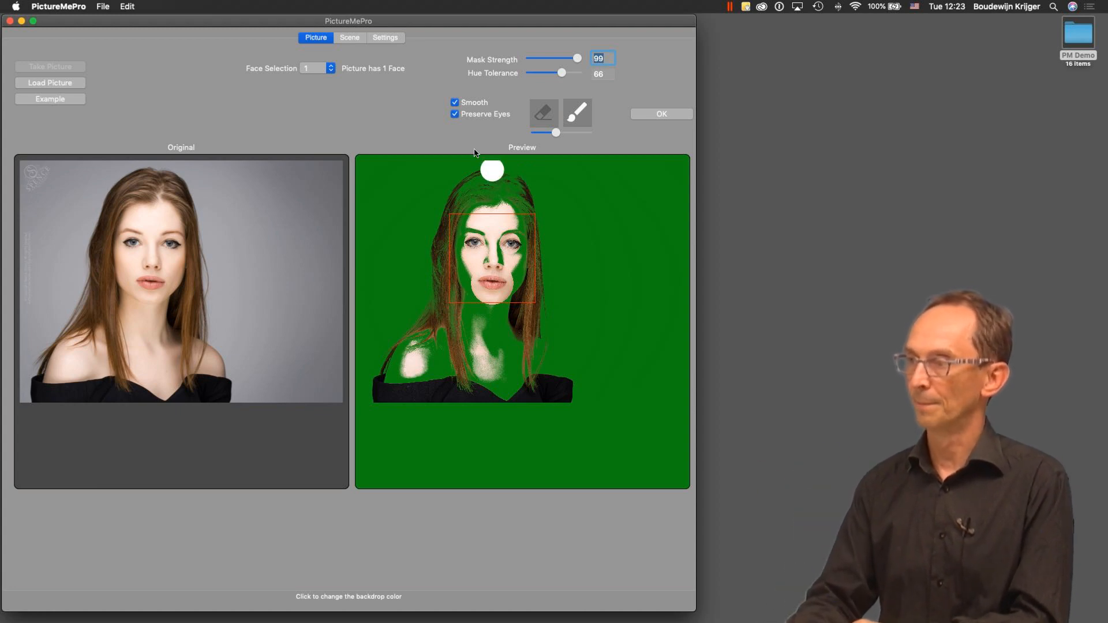
# Turn off Smooth and set Hue Tolerance to 0 and Mask Strength to 24.
pyautogui.click(455, 102)
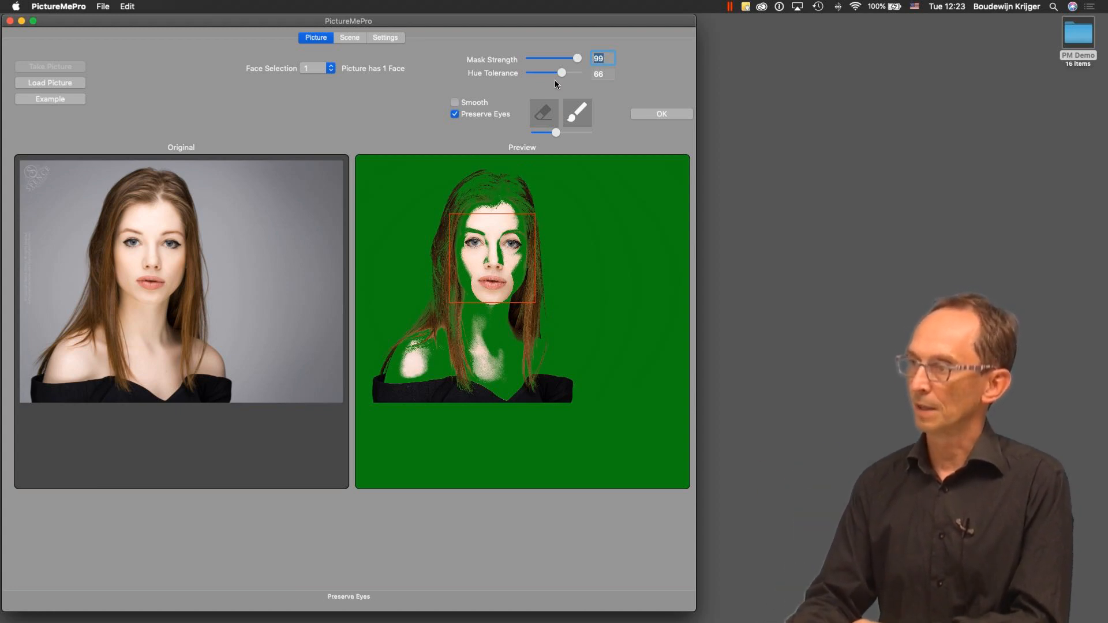
pyautogui.moveTo(557, 72); pyautogui.dragTo(503, 76)
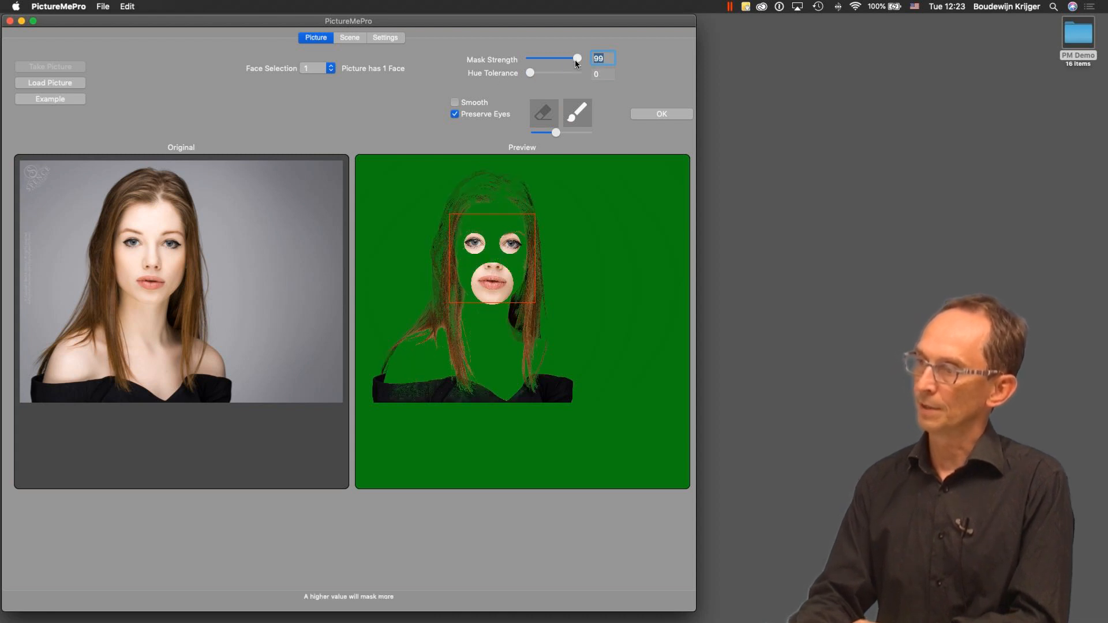
pyautogui.moveTo(570, 60); pyautogui.dragTo(541, 60)
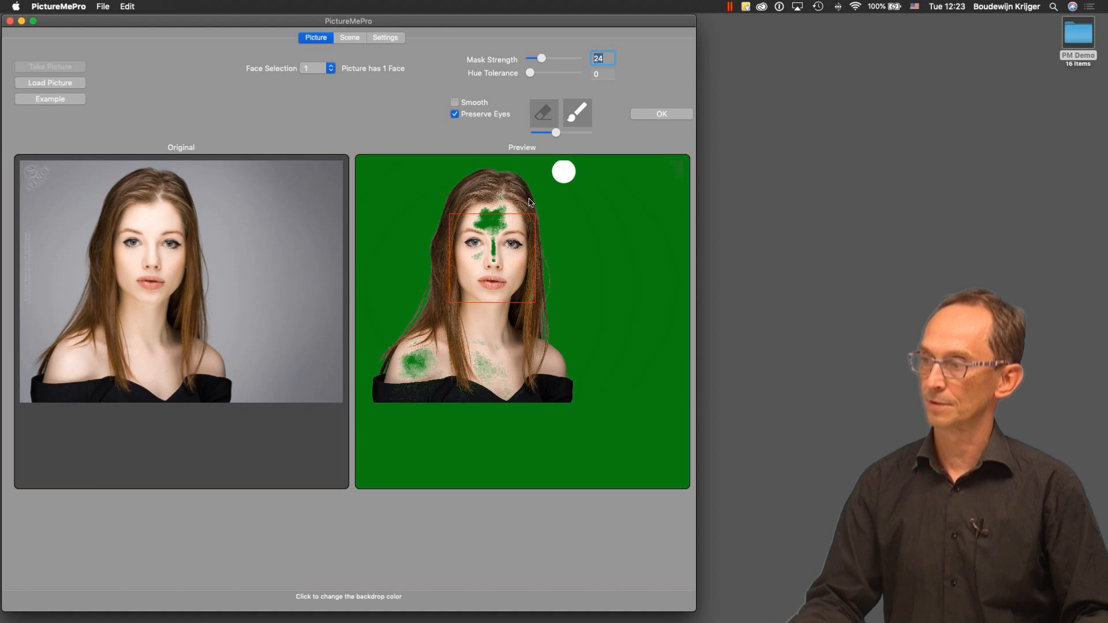
# Paint the masked-out skin on the woman's forehead, nose, chest and shoulder back in with the restore brush.
pyautogui.moveTo(503, 212)
pyautogui.mouseDown()
pyautogui.moveTo(483, 220)
pyautogui.moveTo(477, 246)
pyautogui.moveTo(493, 265)
pyautogui.moveTo(473, 259)
pyautogui.mouseUp()
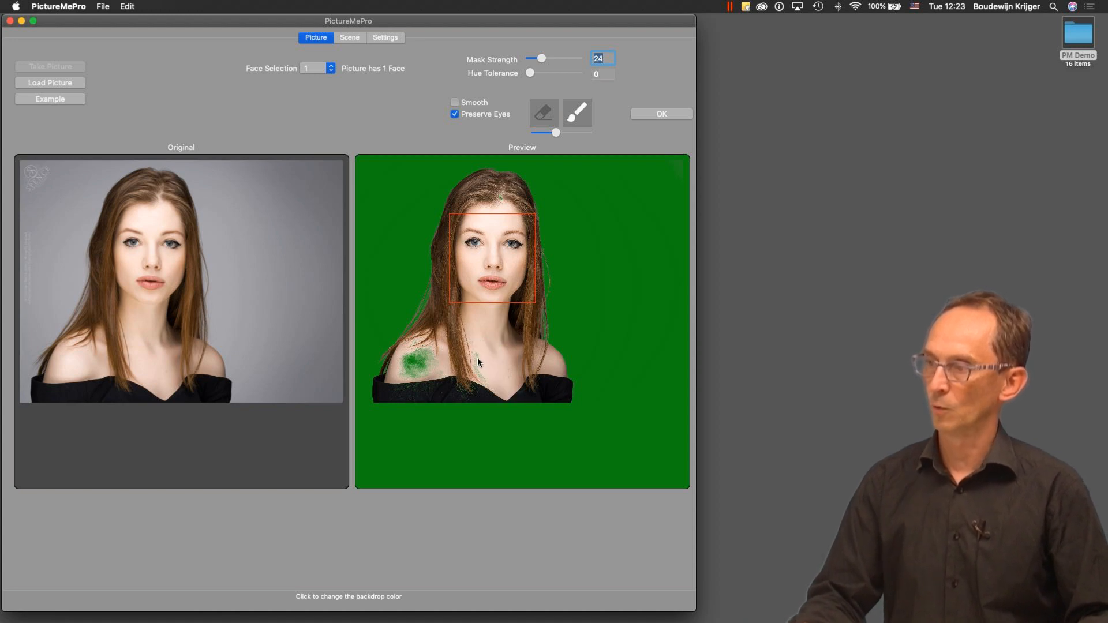
pyautogui.moveTo(407, 367); pyautogui.dragTo(455, 381)
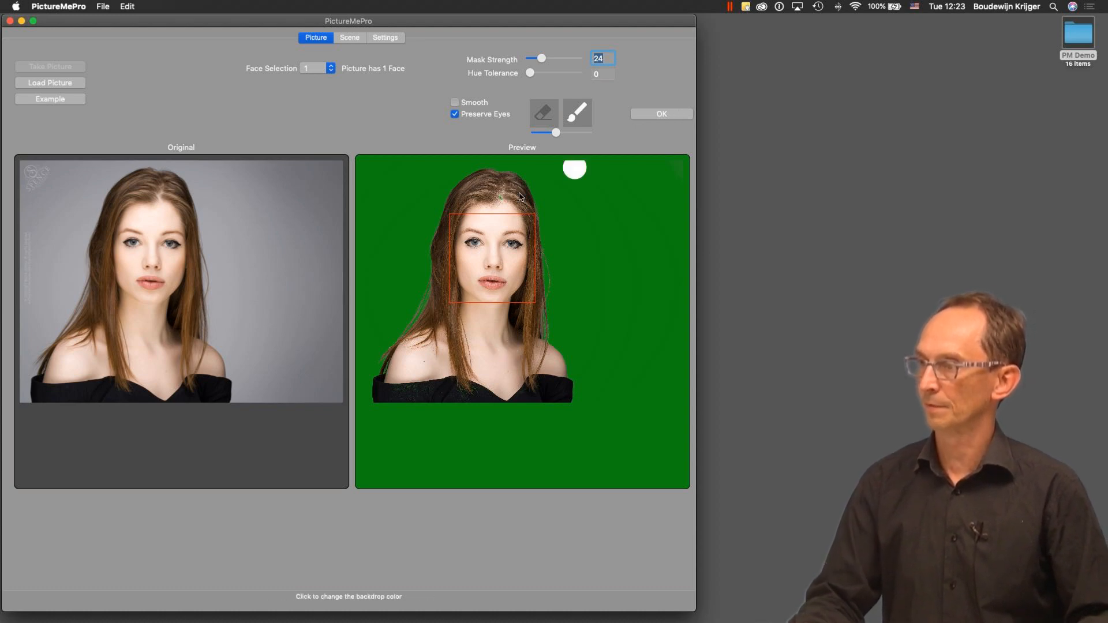
# Accept the long-haired woman's cutout and place her at scale 120 near the middle of the sawa backdrop.
pyautogui.click(660, 115)
pyautogui.scroll(5, 350, 355)
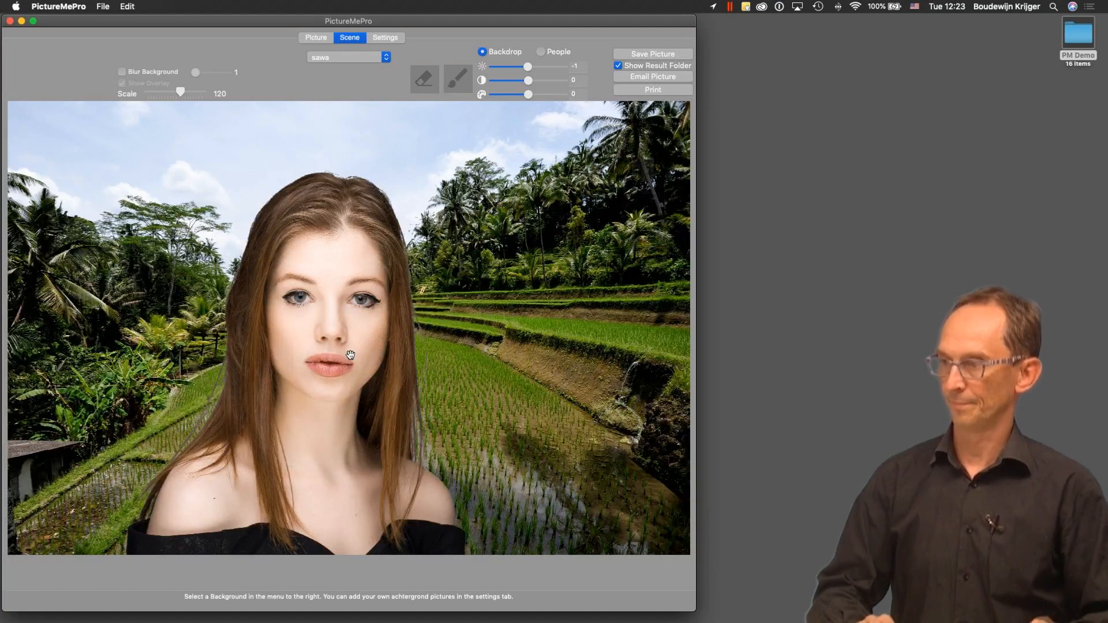
pyautogui.hscroll(-3, 350, 354)
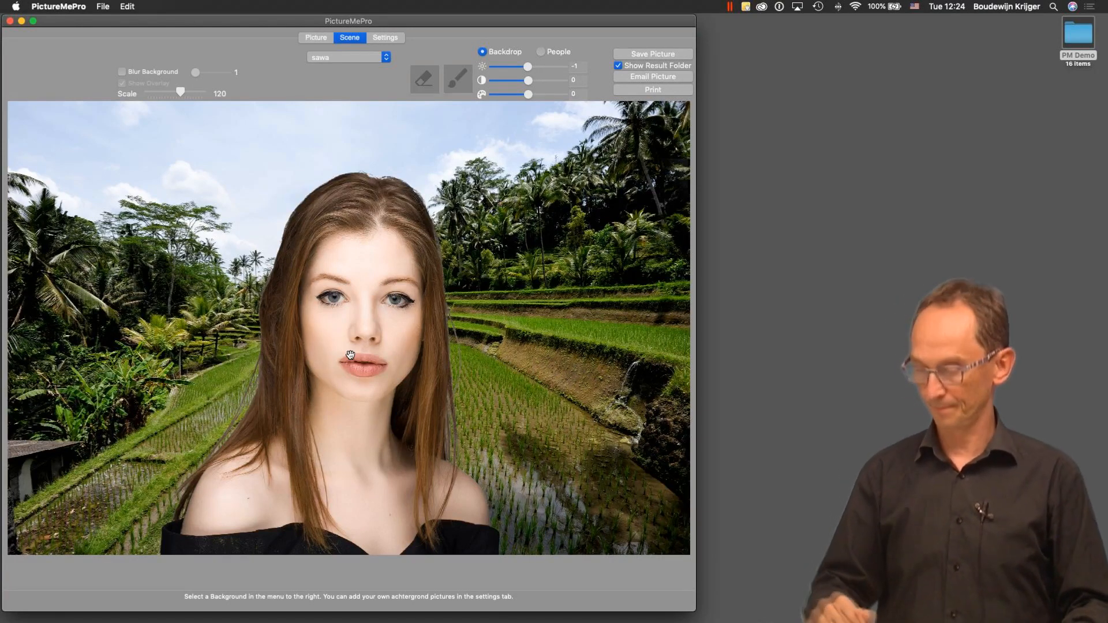
# Load the photo of the blonde woman in a black hat and red dress from the PM Demo folder.
pyautogui.click(319, 37)
pyautogui.click(49, 82)
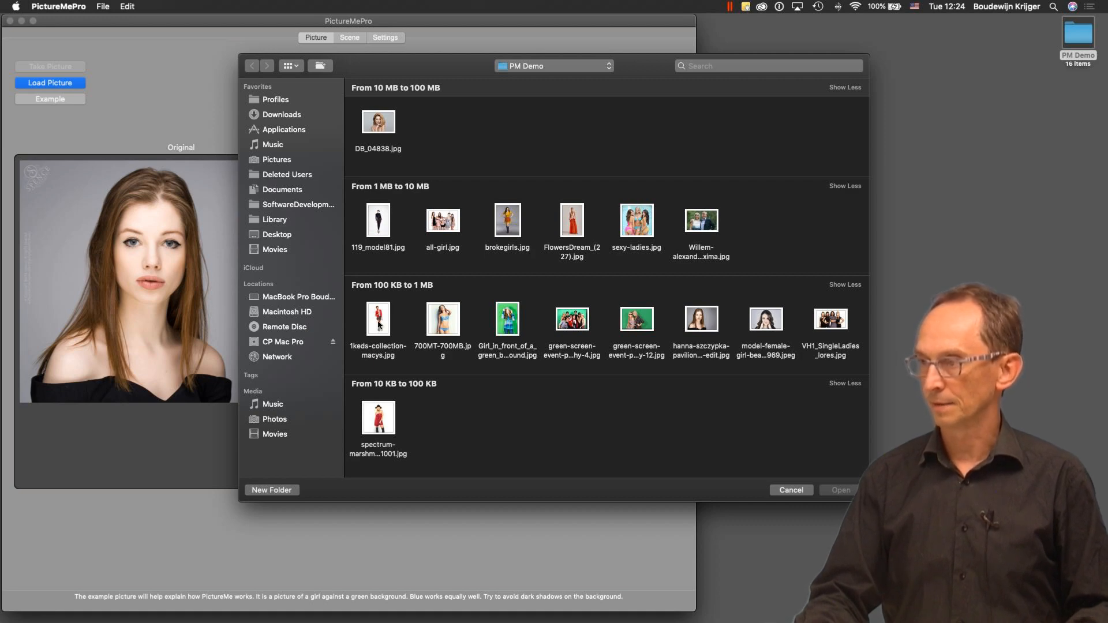
pyautogui.doubleClick(385, 411)
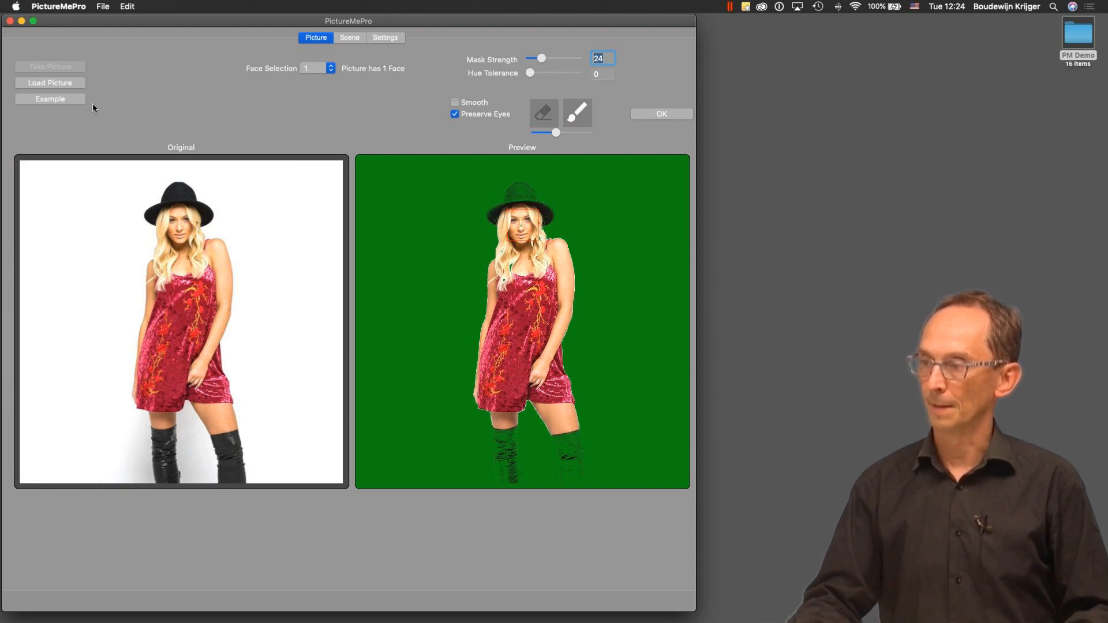
# Load 1keds-collection-macys.jpg and accept its mask with Mask Strength 17, Hue Tolerance 87 and Smooth on.
pyautogui.click(49, 82)
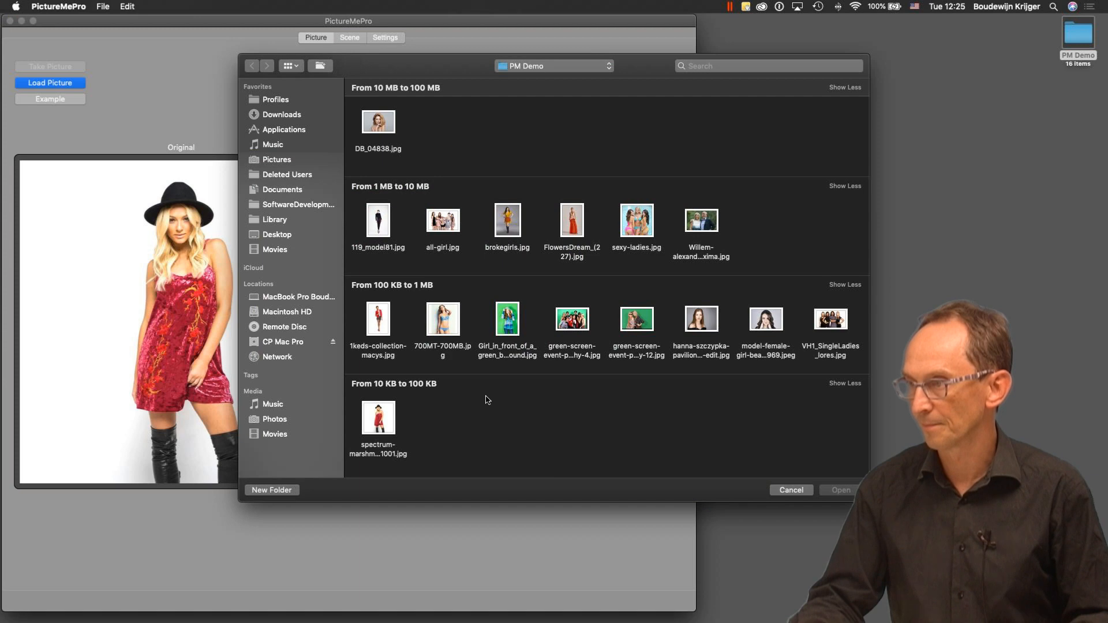
pyautogui.doubleClick(376, 326)
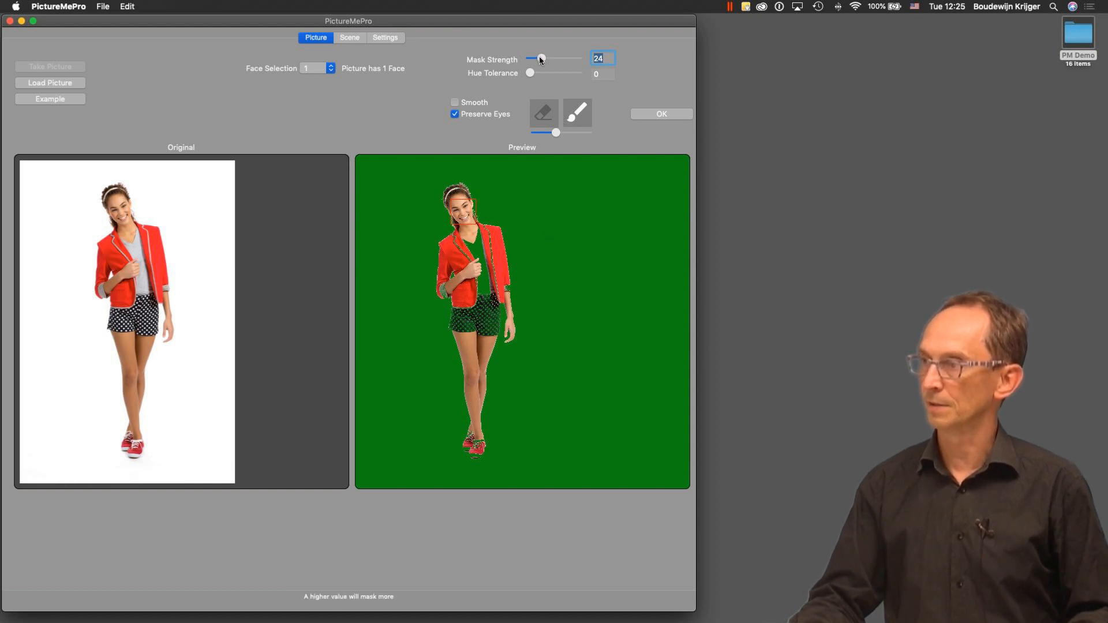
pyautogui.moveTo(540, 57); pyautogui.dragTo(573, 76)
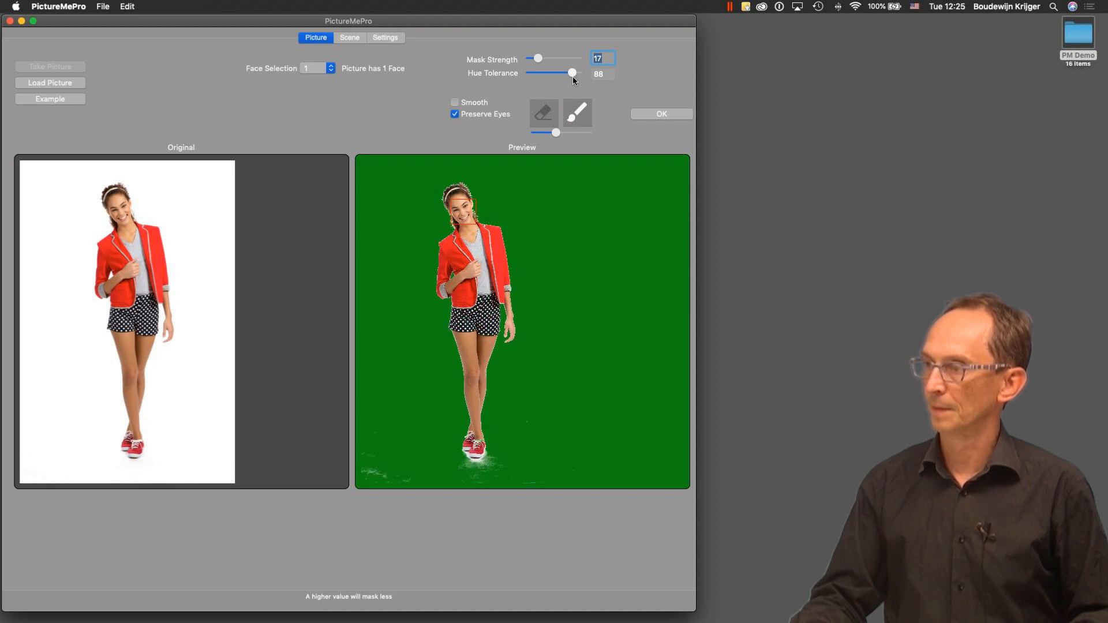
pyautogui.click(454, 103)
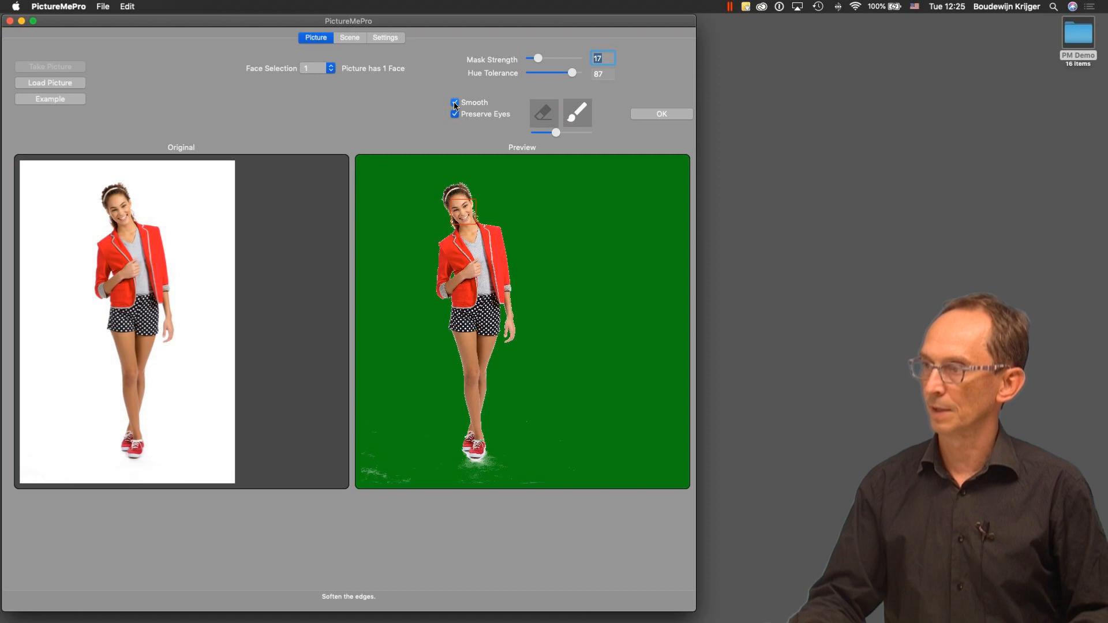
pyautogui.click(670, 113)
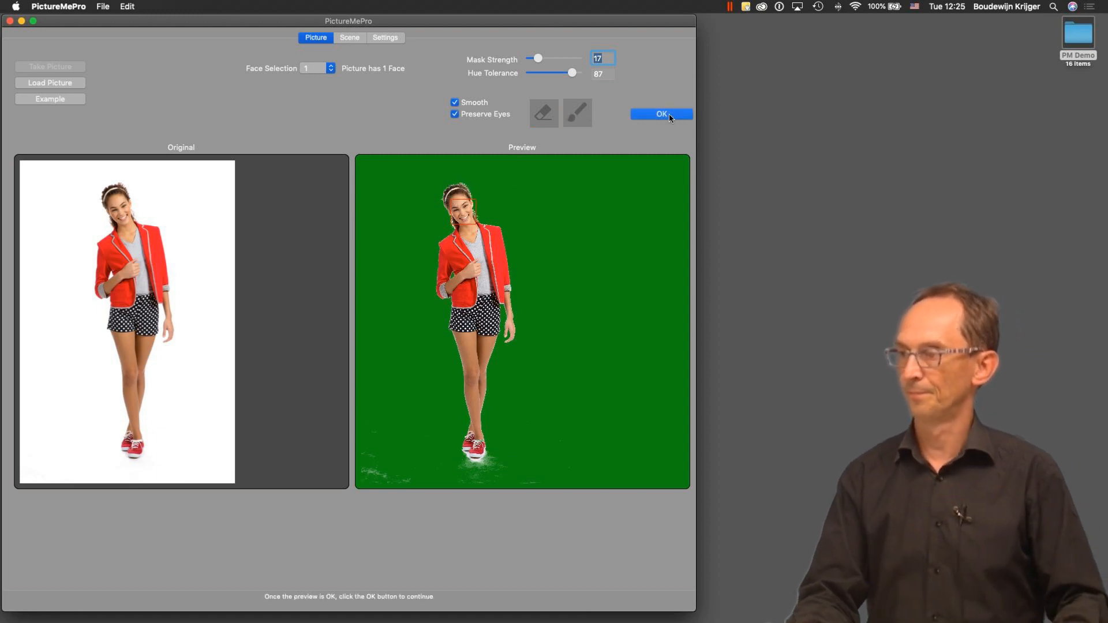
# Move the woman in the red jacket up and left in the sawa scene, and enable Blur Background at 0.5.
pyautogui.moveTo(396, 450); pyautogui.dragTo(323, 316)
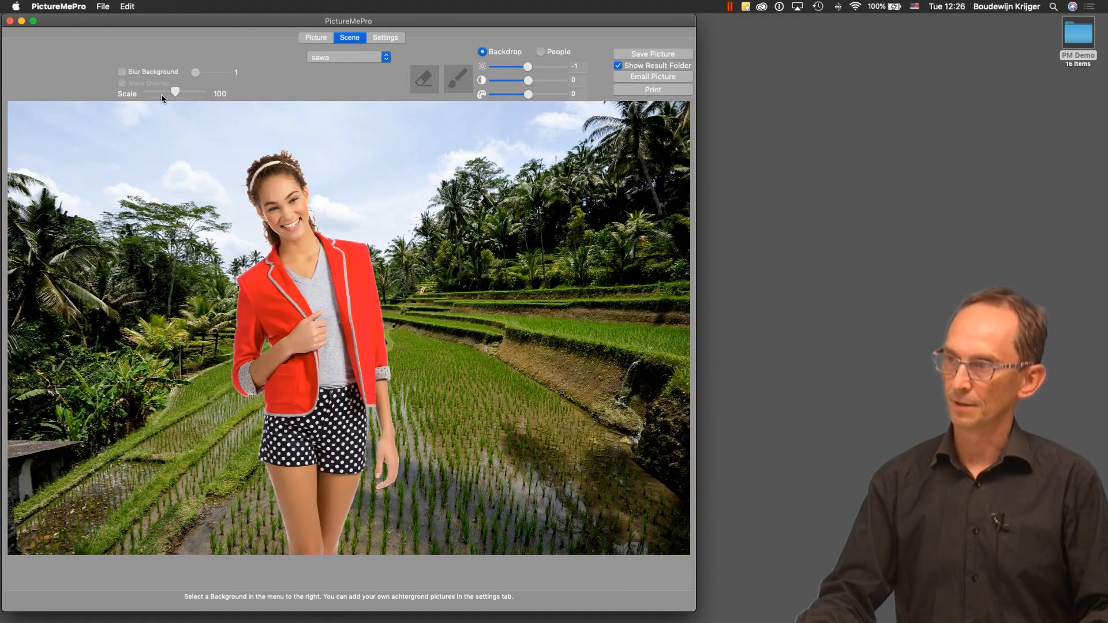
pyautogui.click(121, 71)
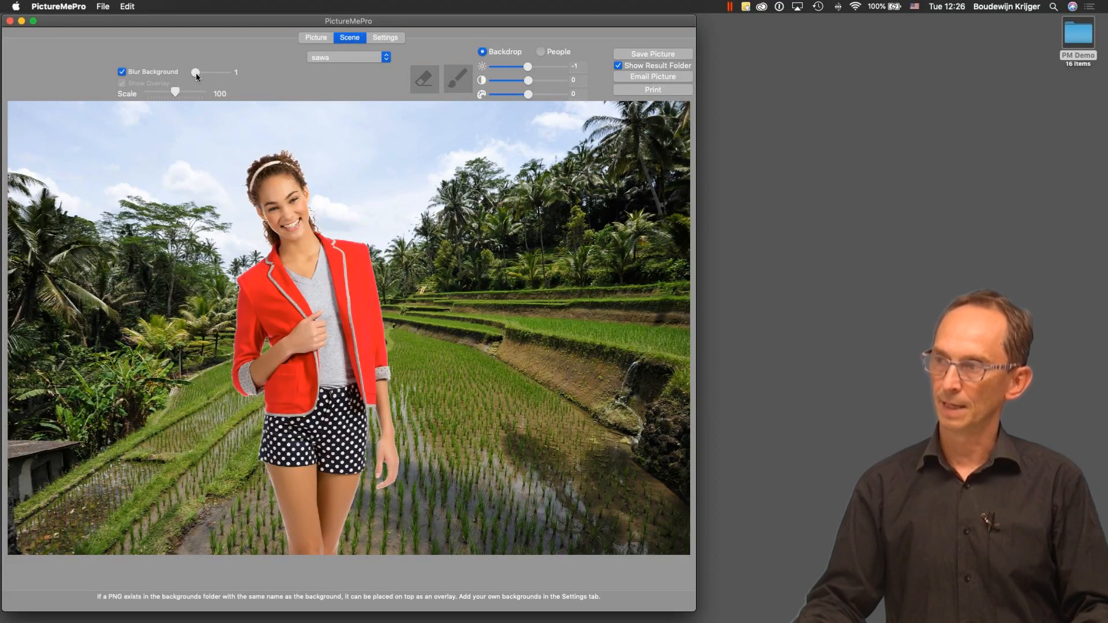
pyautogui.moveTo(196, 73); pyautogui.dragTo(227, 73)
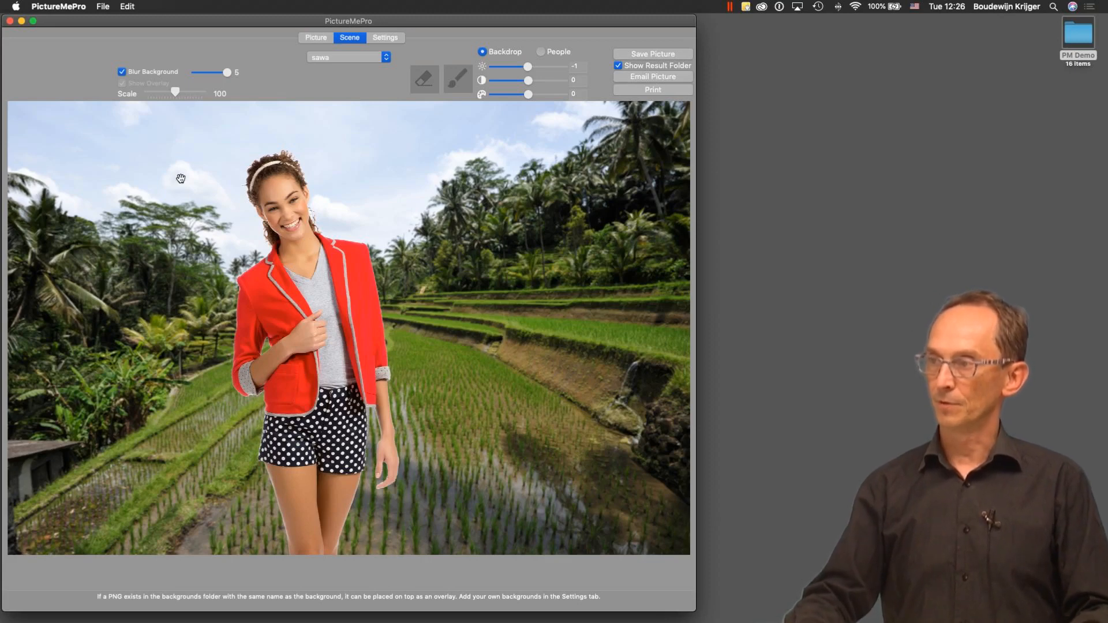
pyautogui.moveTo(208, 74); pyautogui.dragTo(192, 74)
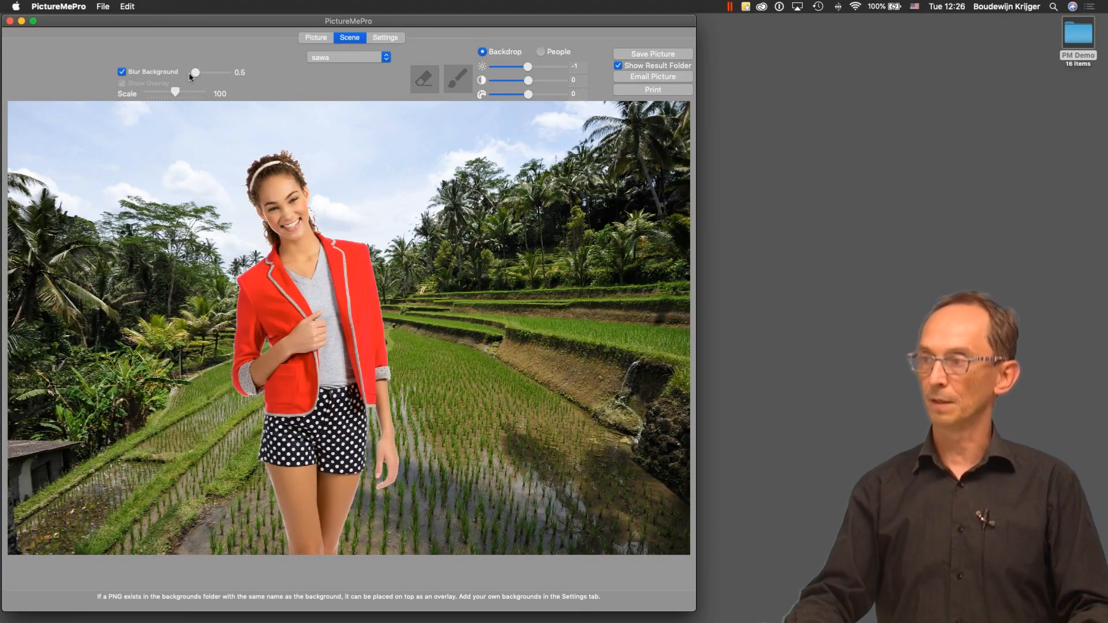
# Change the backdrop to Sydney and raise the woman so she stands to the right of the opera house.
pyautogui.click(337, 55)
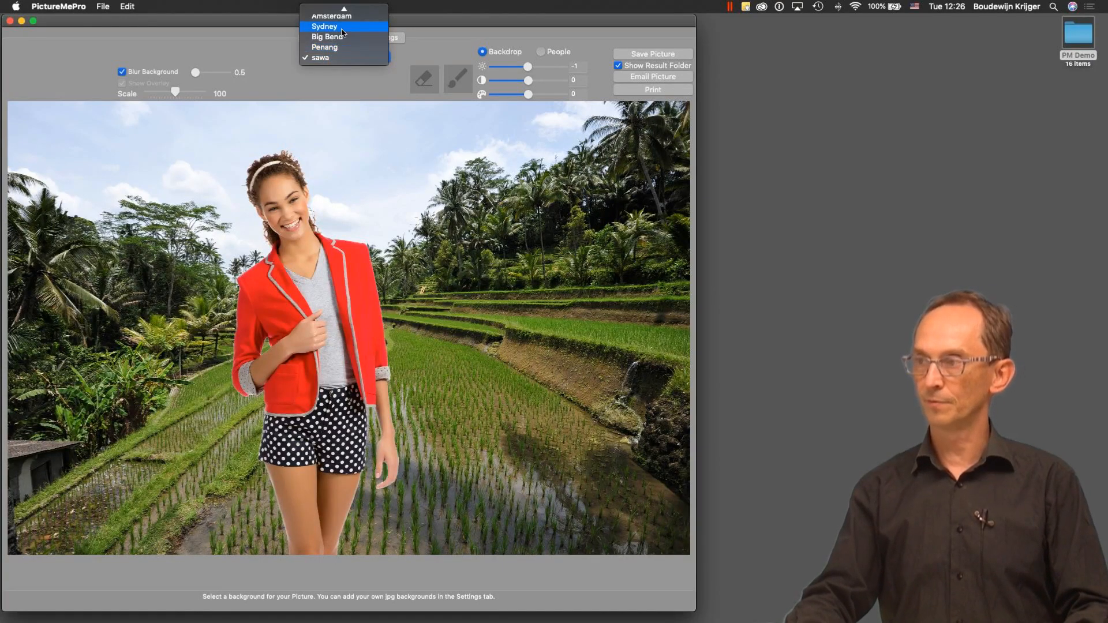
pyautogui.click(341, 27)
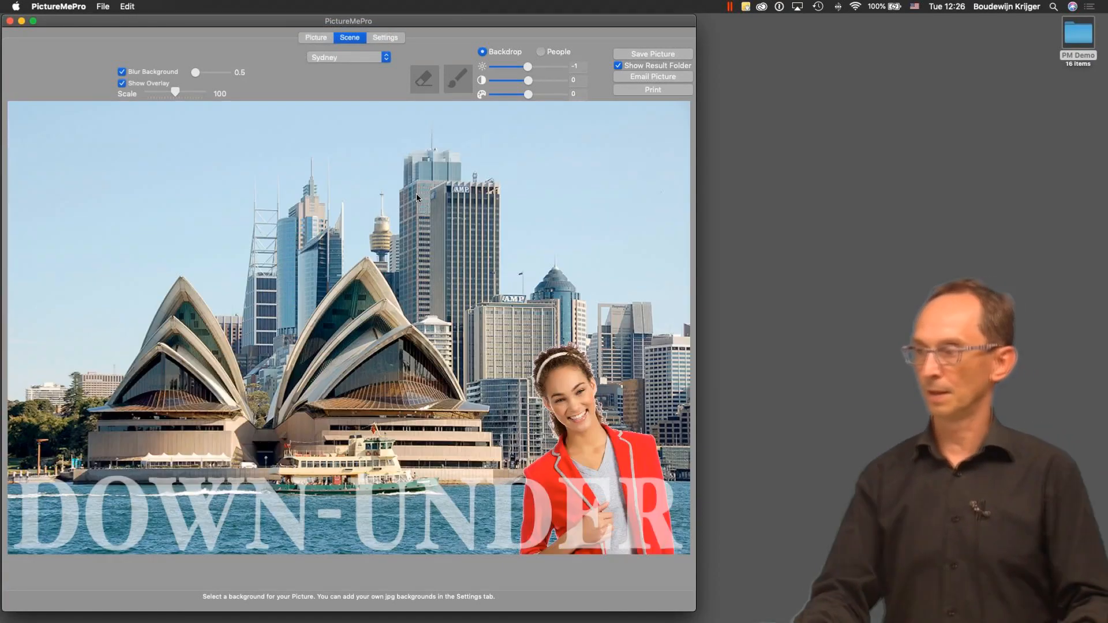
pyautogui.moveTo(571, 422); pyautogui.dragTo(537, 266)
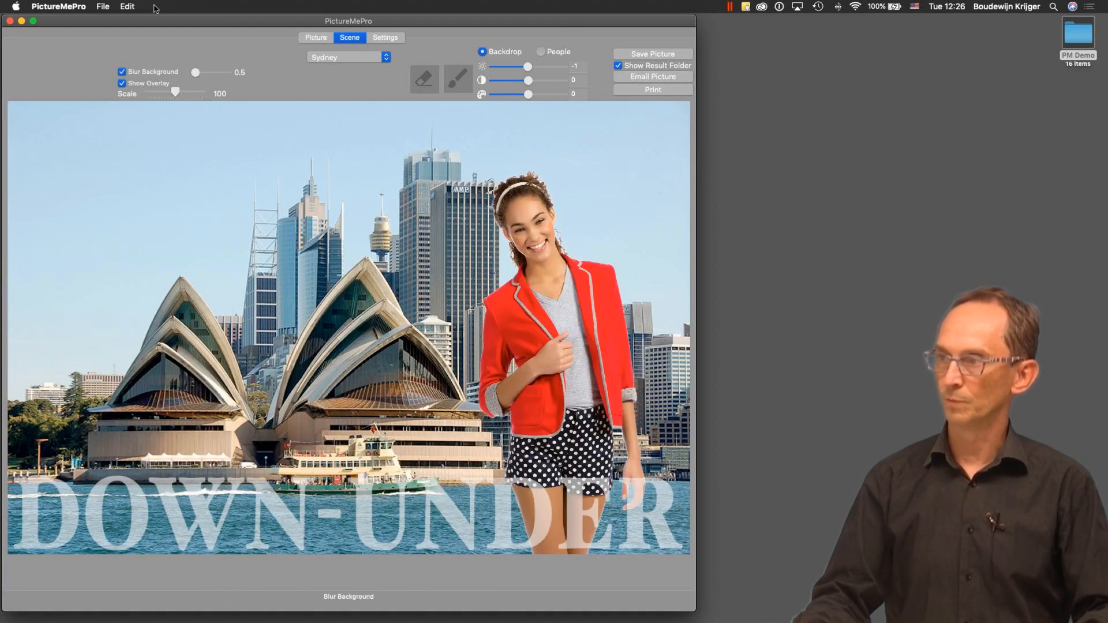
# Set the background blur to 1.5 and move the woman to the left side of the Sydney scene.
pyautogui.moveTo(196, 72); pyautogui.dragTo(254, 76)
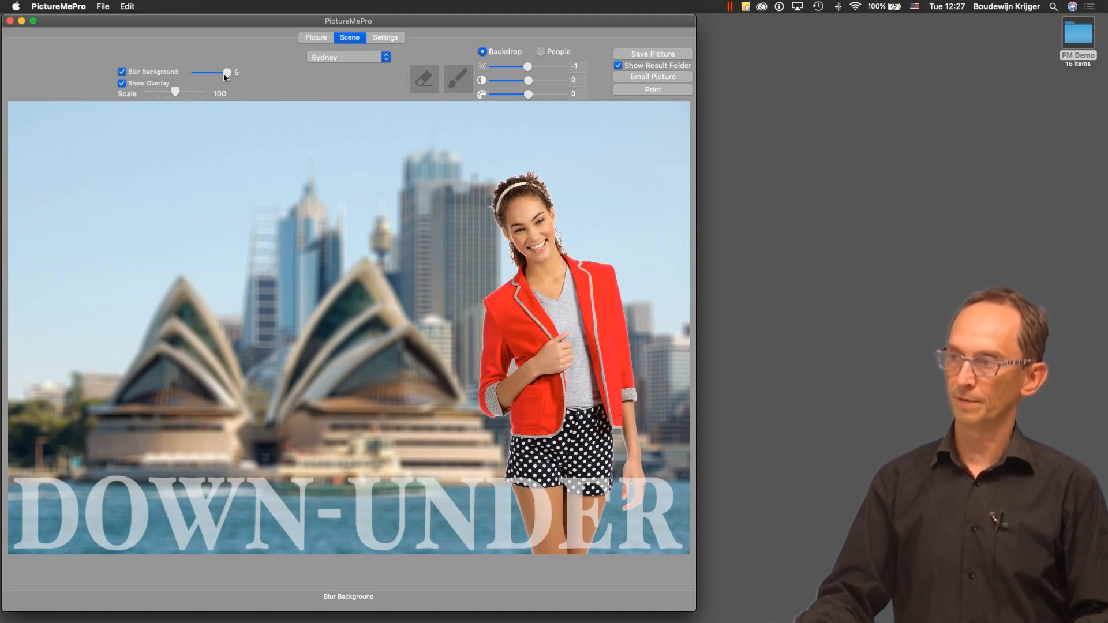
pyautogui.moveTo(224, 75); pyautogui.dragTo(205, 77)
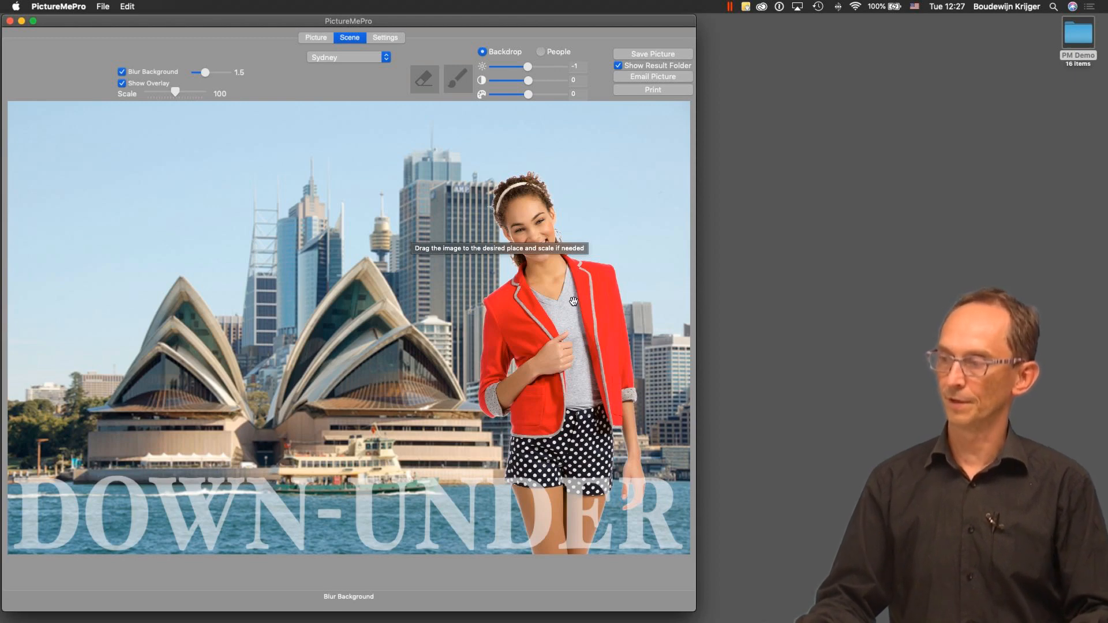
pyautogui.moveTo(571, 299); pyautogui.dragTo(256, 295)
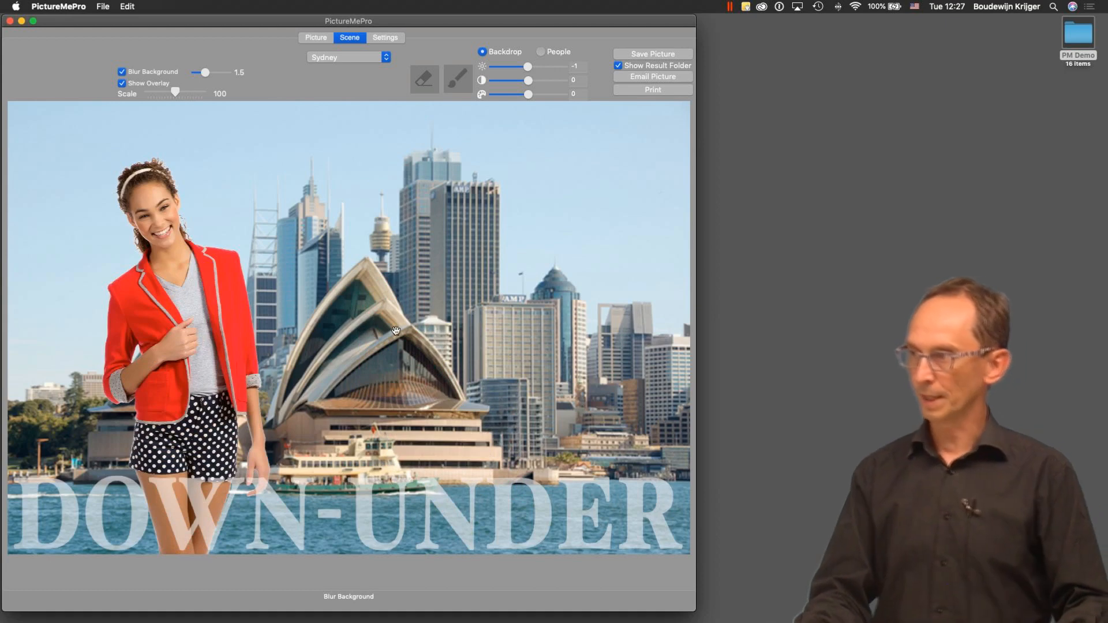